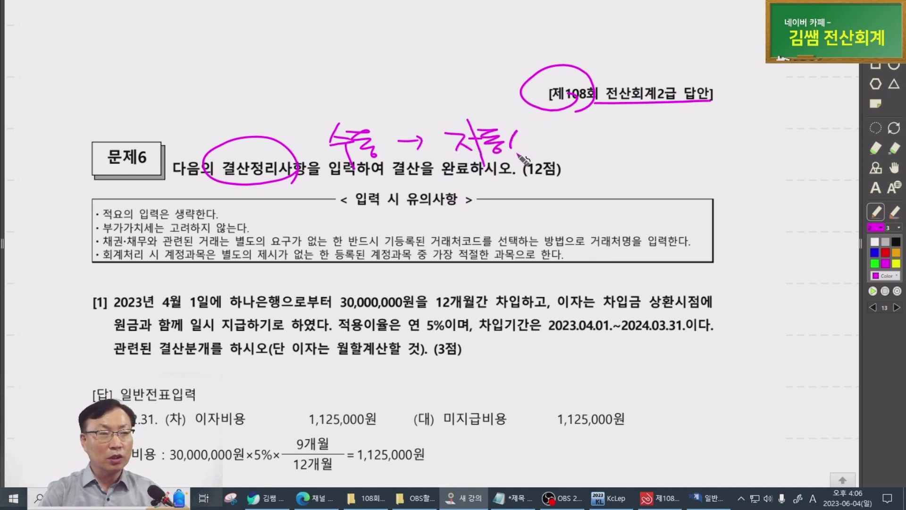
Handwrite "자동(기/대/상) → F3" after "수동 →" above the 문제6 instruction and draw a box around the automatic-entry note.
mouse_move(547, 129)
left_mouse_down()
mouse_move(547, 157)
mouse_move(557, 156)
left_mouse_up()
mouse_move(561, 142)
left_mouse_down()
mouse_move(572, 151)
mouse_move(602, 141)
mouse_move(609, 160)
mouse_move(632, 142)
mouse_move(648, 155)
mouse_move(691, 139)
mouse_move(687, 152)
left_mouse_up()
mouse_move(716, 126)
left_mouse_down()
mouse_move(729, 122)
mouse_move(719, 156)
left_mouse_up()
left_click_drag(719, 142, 747, 144)
left_click(759, 143)
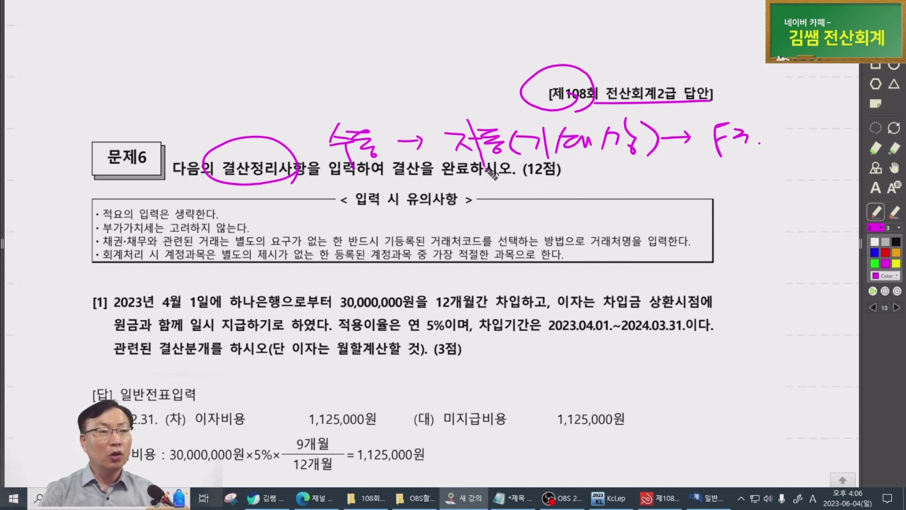
mouse_move(492, 175)
left_mouse_down()
mouse_move(760, 154)
mouse_move(660, 112)
mouse_move(435, 142)
mouse_move(665, 161)
mouse_move(753, 114)
mouse_move(484, 136)
left_mouse_up()
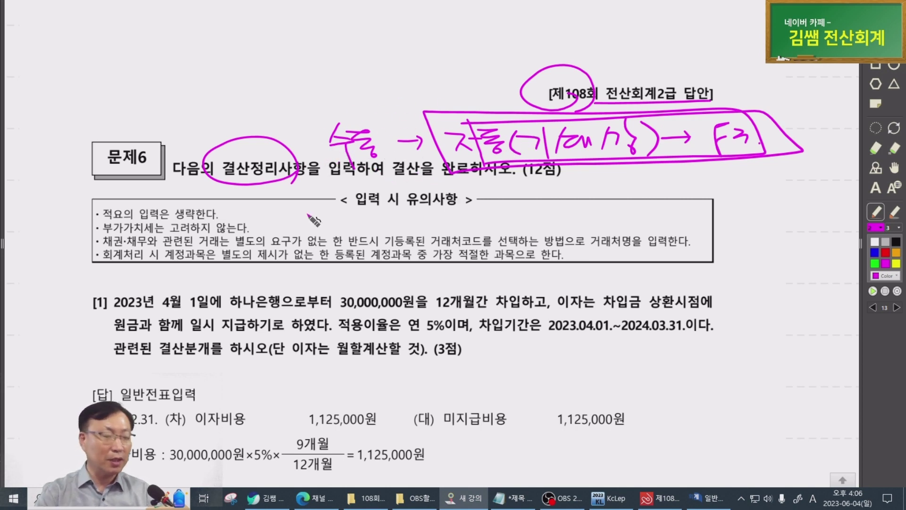
Mark the key facts of problem [1]: circle 4월 1일 and 차입, and underline 하나은행, 30,000,000원, 12개월 and the lump-sum repayment phrase.
scroll(248, 302, "down", 3)
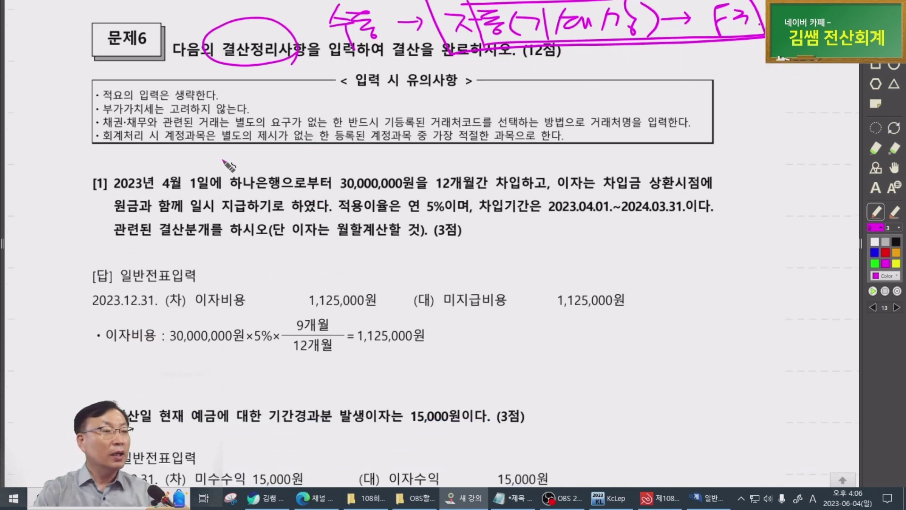
mouse_move(210, 175)
left_mouse_down()
mouse_move(211, 186)
mouse_move(289, 191)
mouse_move(488, 191)
mouse_move(523, 179)
mouse_move(477, 182)
left_mouse_up()
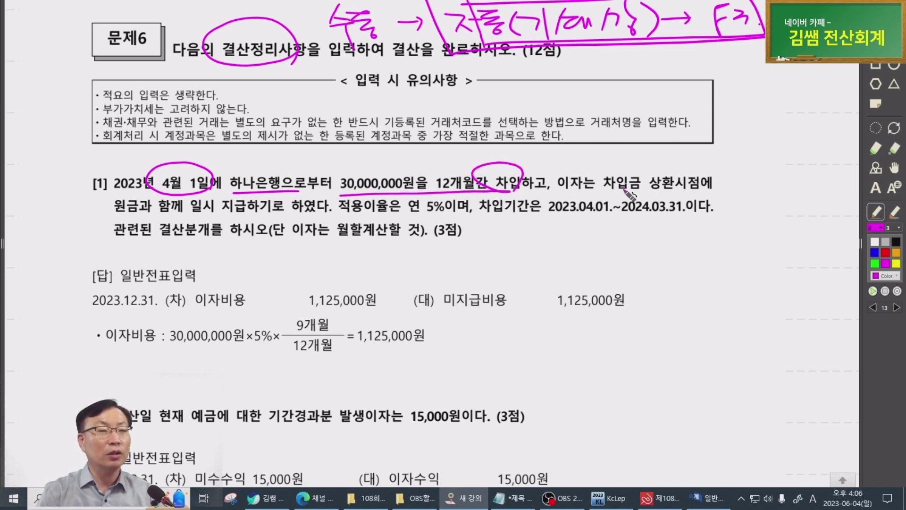
left_click_drag(622, 191, 713, 189)
left_click_drag(104, 218, 309, 210)
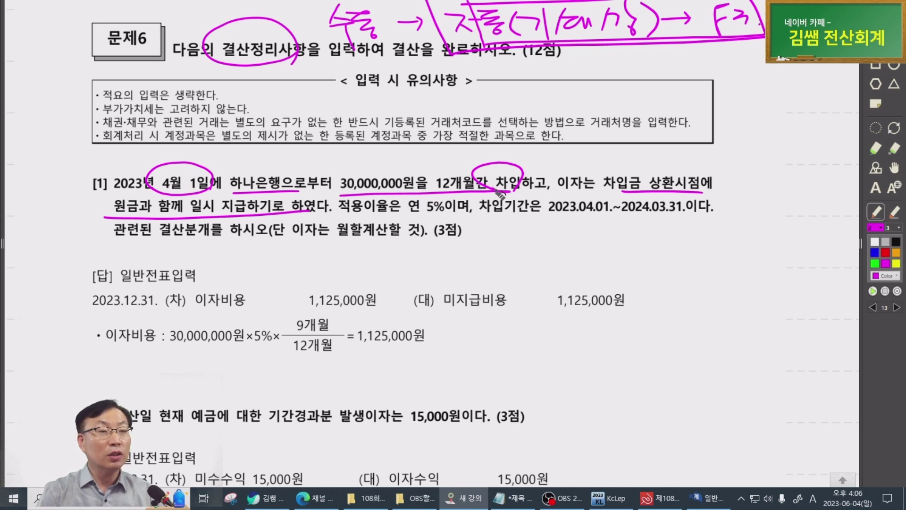
left_click_drag(434, 191, 486, 191)
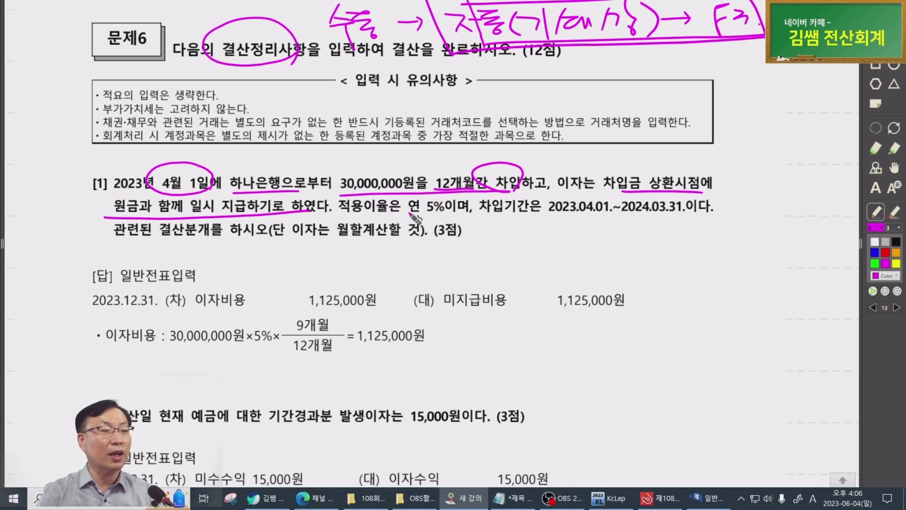
Underline 연 5%, the period 2023.04.01.~2024.03.31. and 결산분개 in problem [1], and circle 월할계산.
left_click_drag(404, 217, 451, 218)
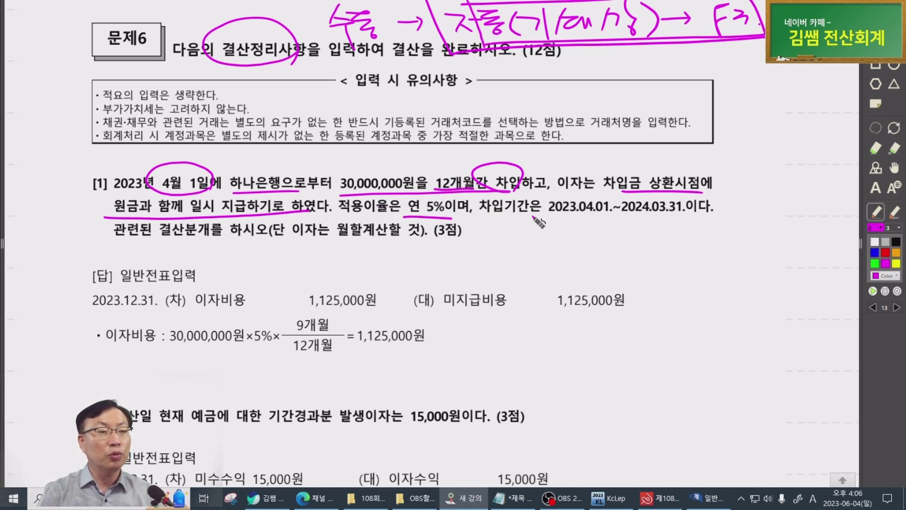
left_click_drag(533, 217, 704, 214)
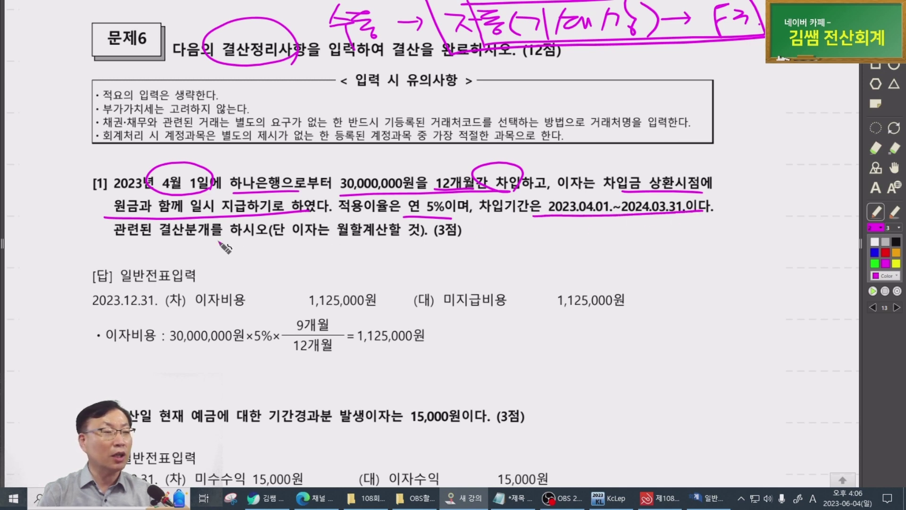
left_click_drag(126, 237, 221, 236)
left_click_drag(380, 237, 383, 225)
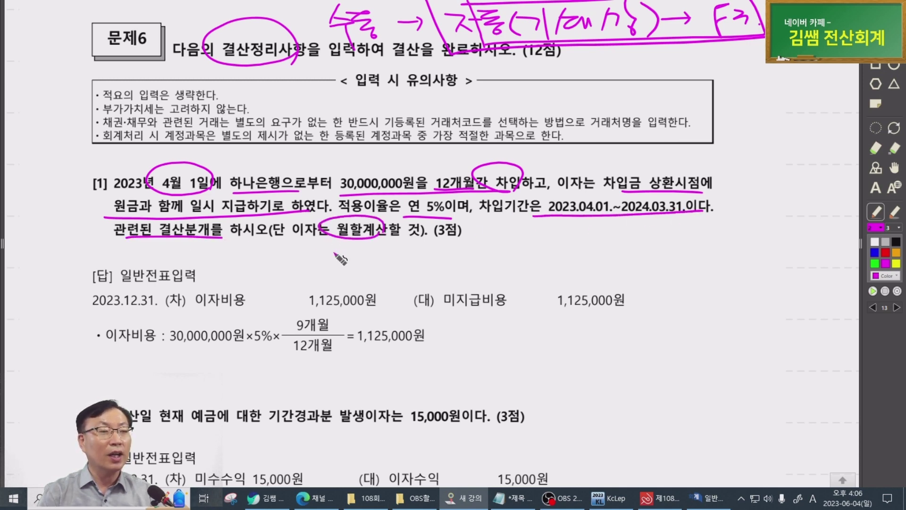
Handwrite "수" beside problem [1] and "12/31" above it, and circle the loan end date 2024.03.31.
scroll(302, 258, "down", 1)
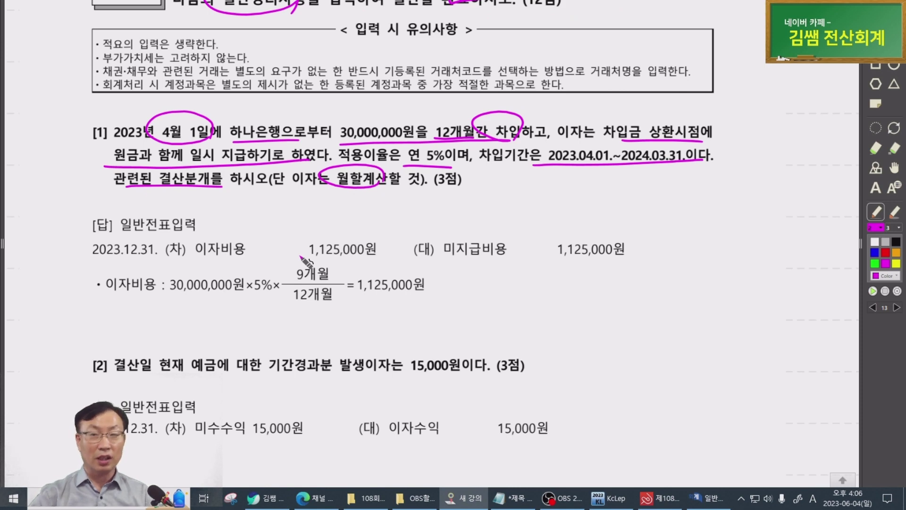
left_click_drag(63, 127, 94, 147)
left_click_drag(75, 150, 100, 188)
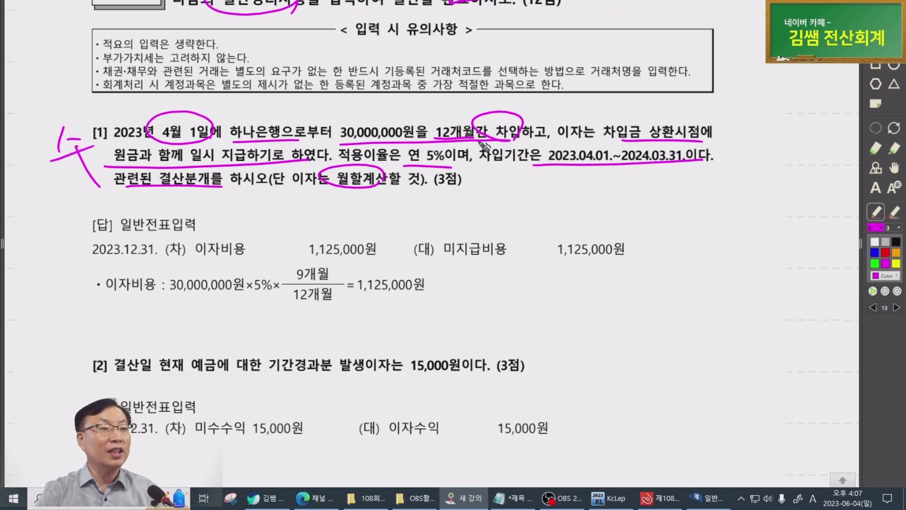
left_click_drag(690, 164, 693, 160)
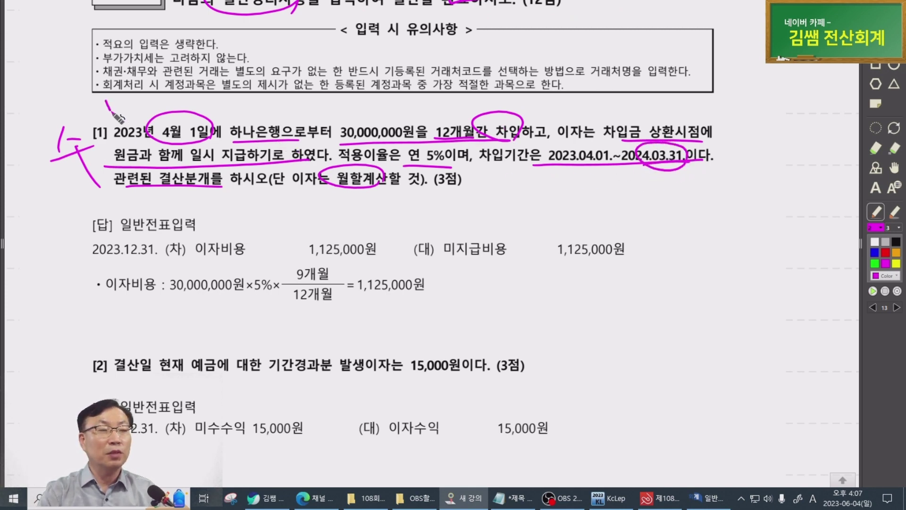
mouse_move(118, 118)
left_mouse_down()
mouse_move(142, 108)
mouse_move(162, 115)
left_mouse_up()
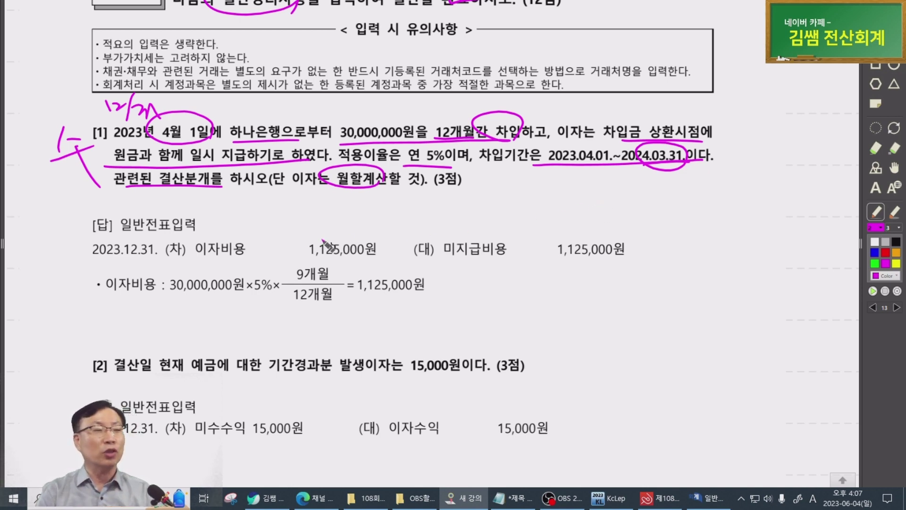
Circle 이자비용 on the debit side of problem [1]'s answer, underline the credit side and box 미지급비용.
mouse_move(256, 263)
left_mouse_down()
mouse_move(239, 273)
mouse_move(236, 238)
mouse_move(200, 271)
mouse_move(283, 257)
mouse_move(229, 230)
mouse_move(268, 258)
left_mouse_up()
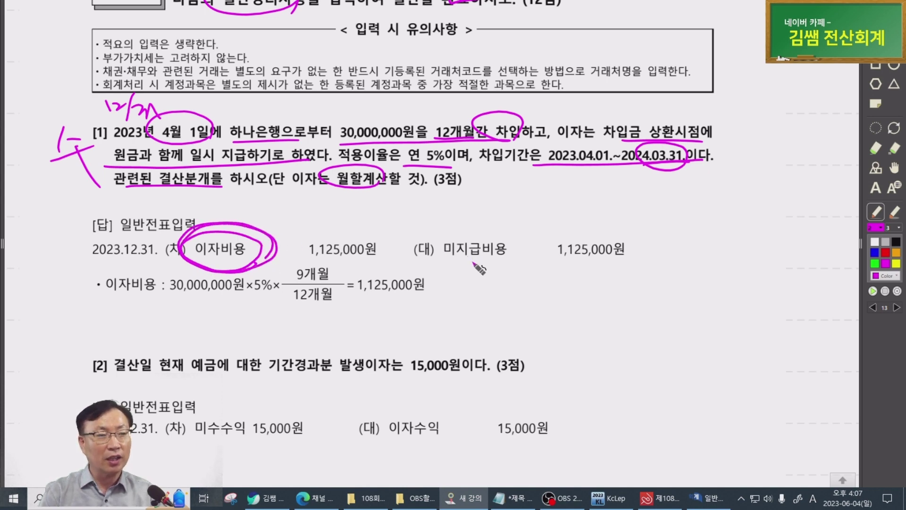
left_click_drag(420, 259, 603, 261)
left_click(429, 220)
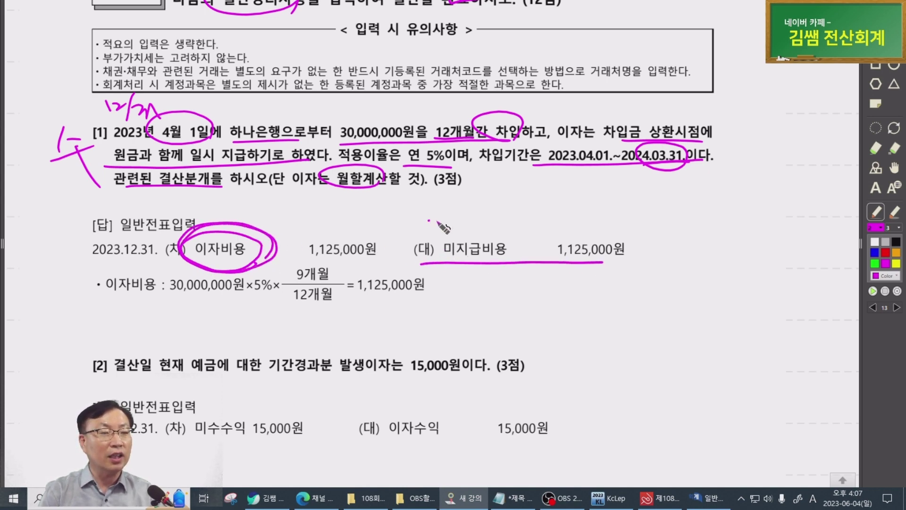
mouse_move(440, 221)
left_mouse_down()
mouse_move(442, 263)
mouse_move(512, 250)
mouse_move(457, 268)
left_mouse_up()
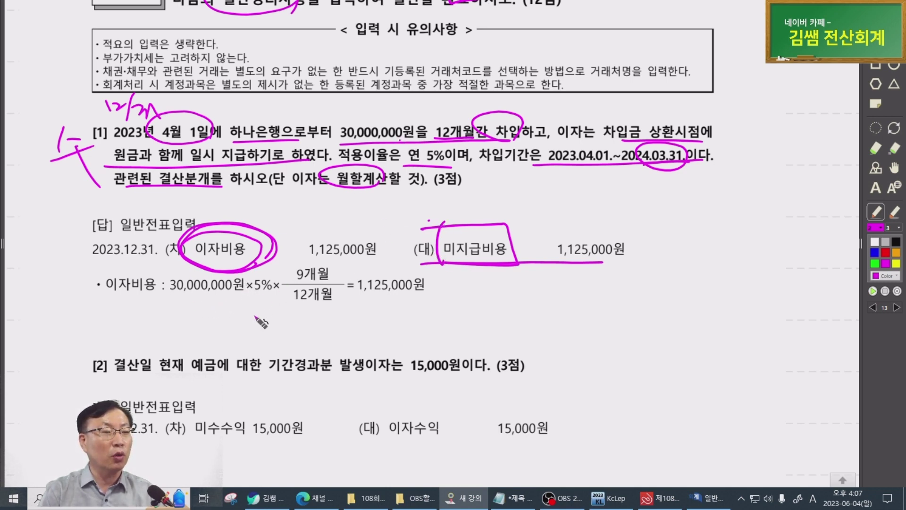
Annotate problem [1]'s interest calculation: circle 9개월/12개월, underline 30,000,000원×5% with "150" beneath, and underline 1,125,000원.
left_click_drag(293, 305, 346, 302)
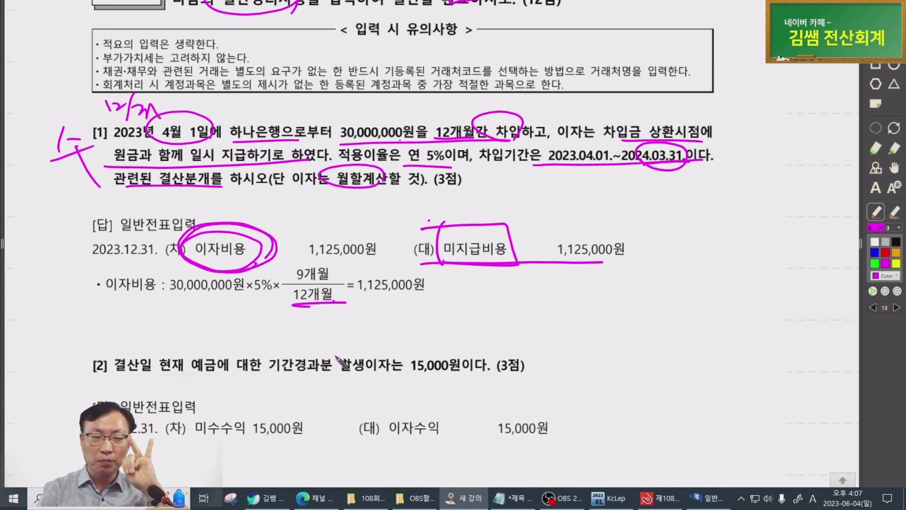
mouse_move(330, 306)
left_mouse_down()
mouse_move(300, 309)
mouse_move(333, 267)
mouse_move(330, 303)
left_mouse_up()
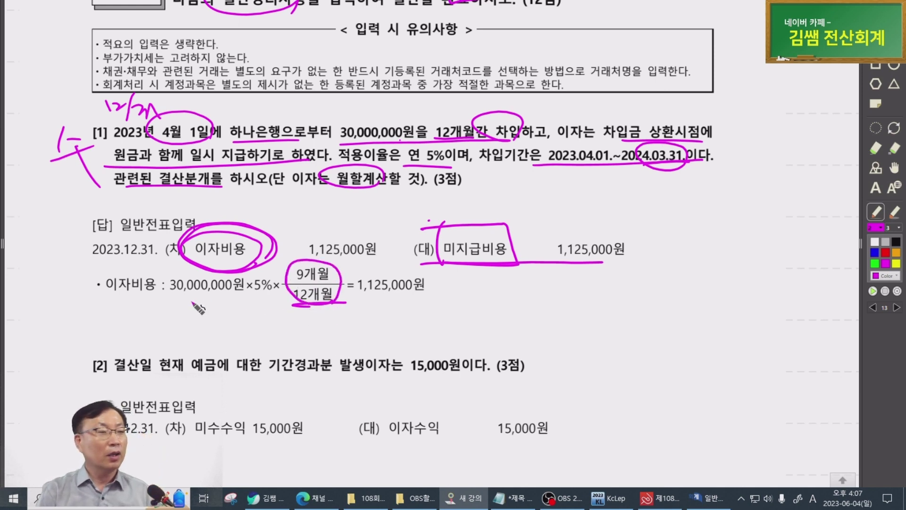
mouse_move(166, 301)
left_mouse_down()
mouse_move(279, 298)
mouse_move(234, 320)
mouse_move(259, 308)
left_mouse_up()
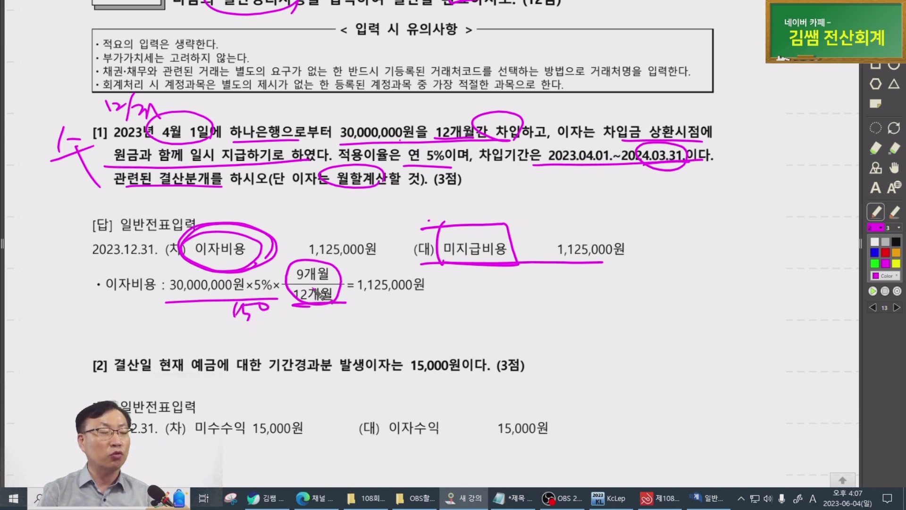
left_click_drag(343, 301, 434, 297)
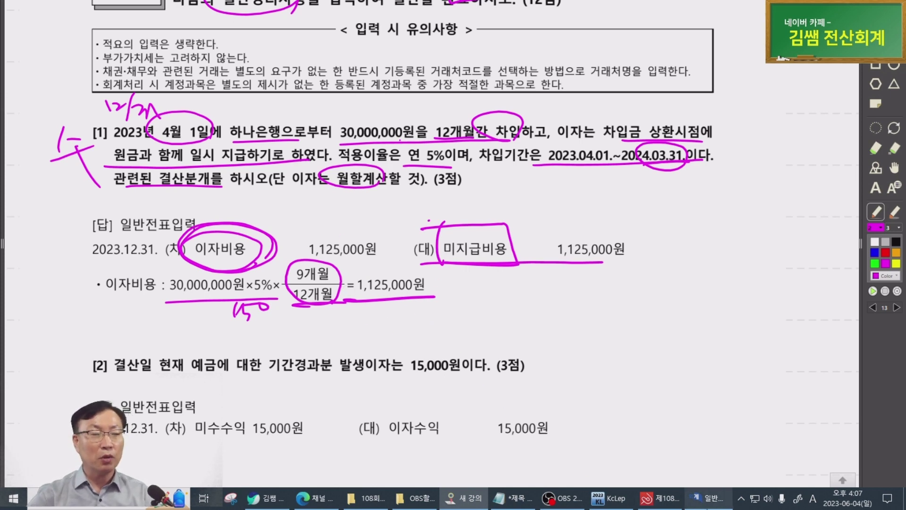
Switch to KcLep's 일반전표입력 window, set the voucher date to December 31, 2023, and enlarge the window downward.
left_click(708, 497)
key("Escape")
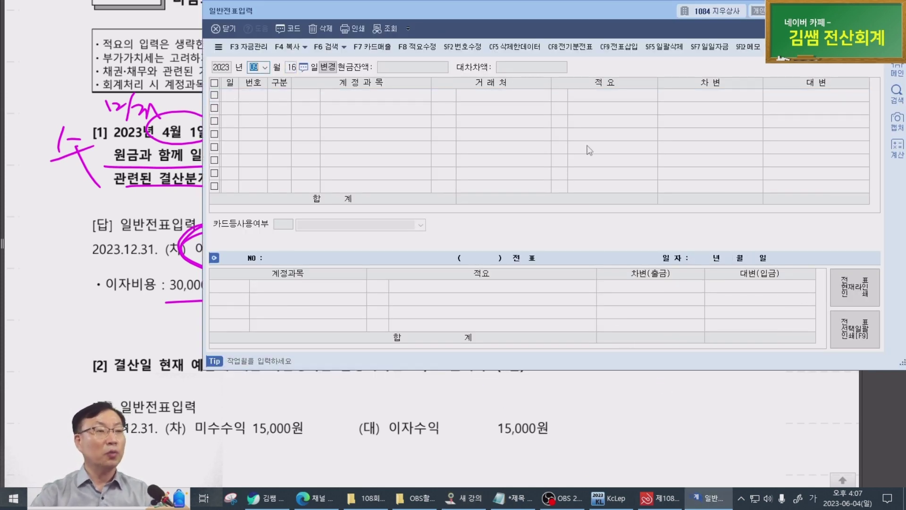
type("31")
key("Return")
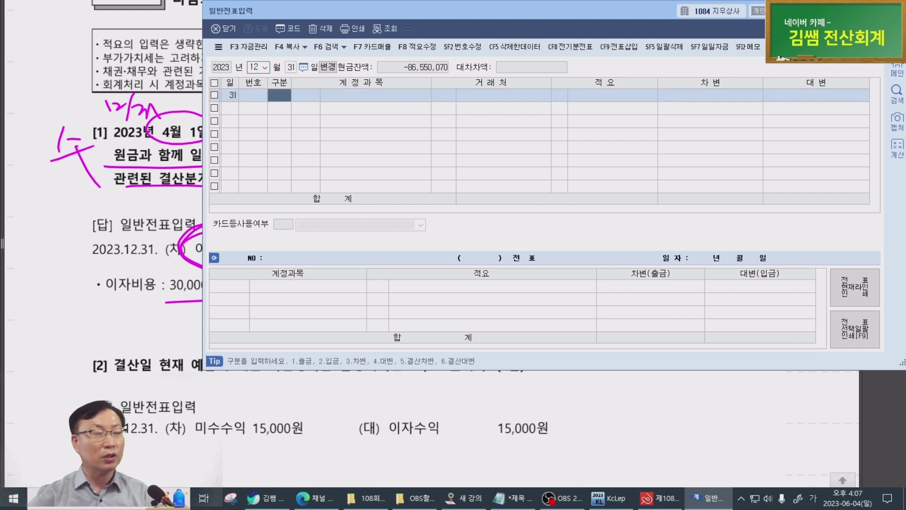
left_click_drag(661, 368, 661, 433)
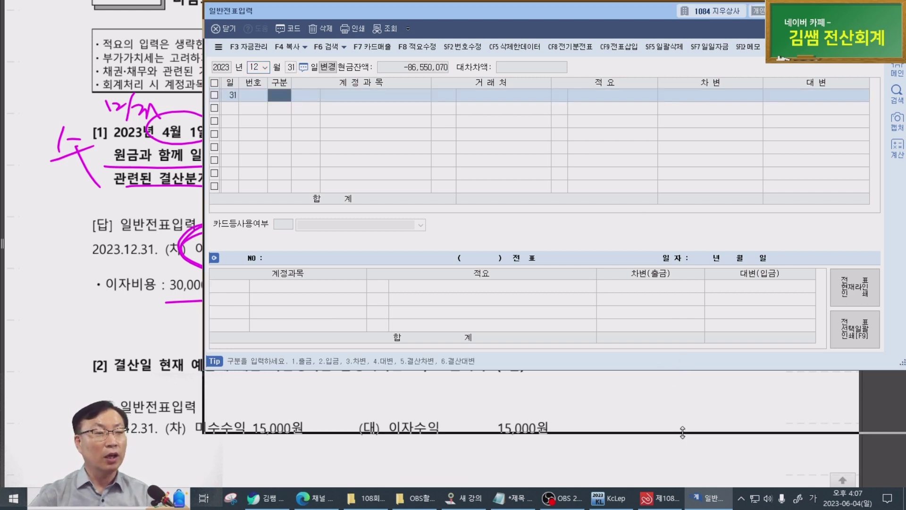
Enter a debit (차변) line for account 0951 이자비용 with an amount of 1,125,000.
type("3")
key("Return")
type("951")
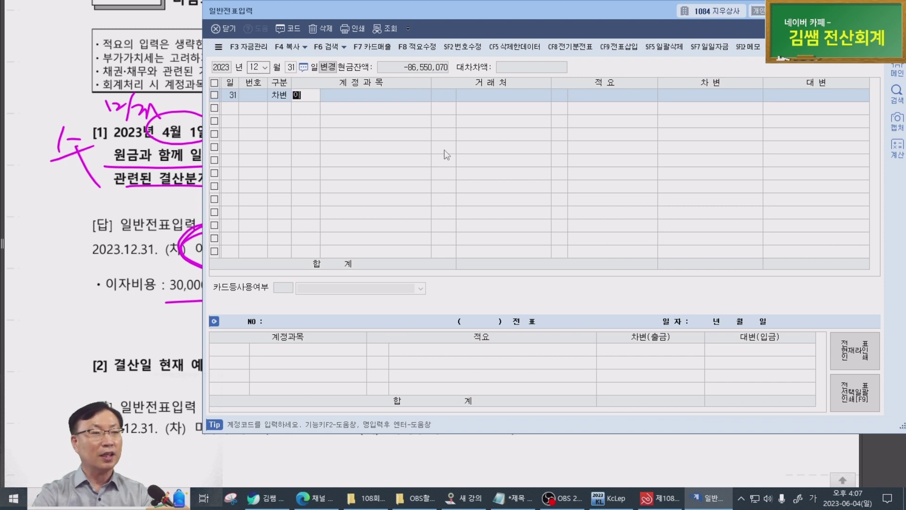
key("Return")
key("Return")
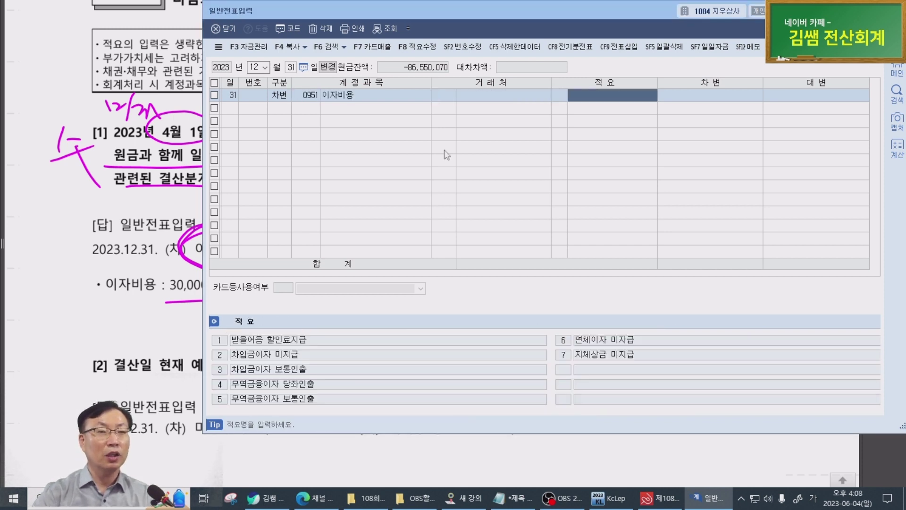
key("Return")
type("1,125,000")
key("Return")
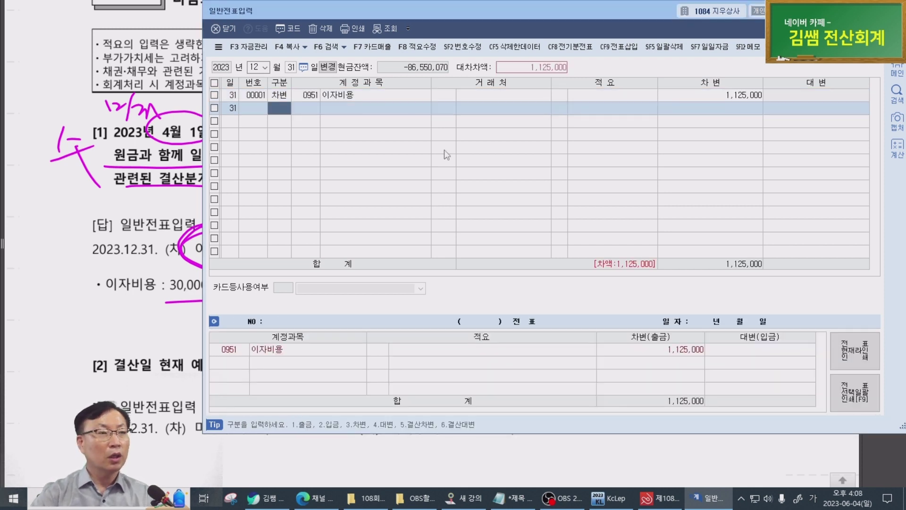
Enter a credit (대변) line for account 0262 미지급비용 with an amount of 1,125,000, leaving the 거래처 and 적요 blank.
type("4")
key("Return")
type("미지")
key("Return")
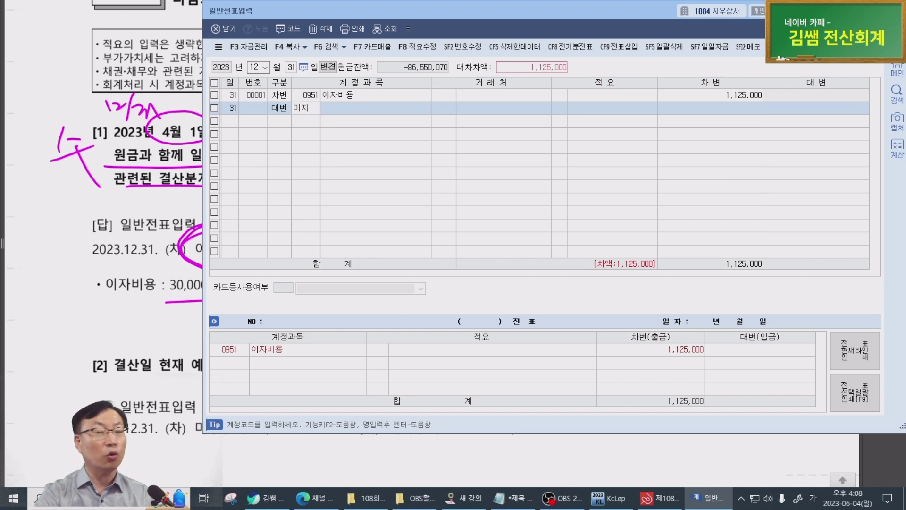
key("Down")
key("Down")
key("Return")
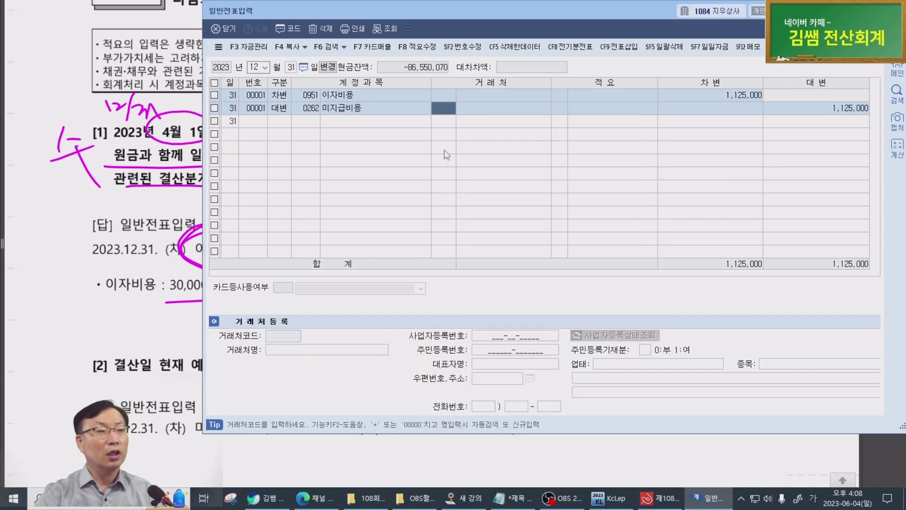
key("Return")
key("Return")
key("Return")
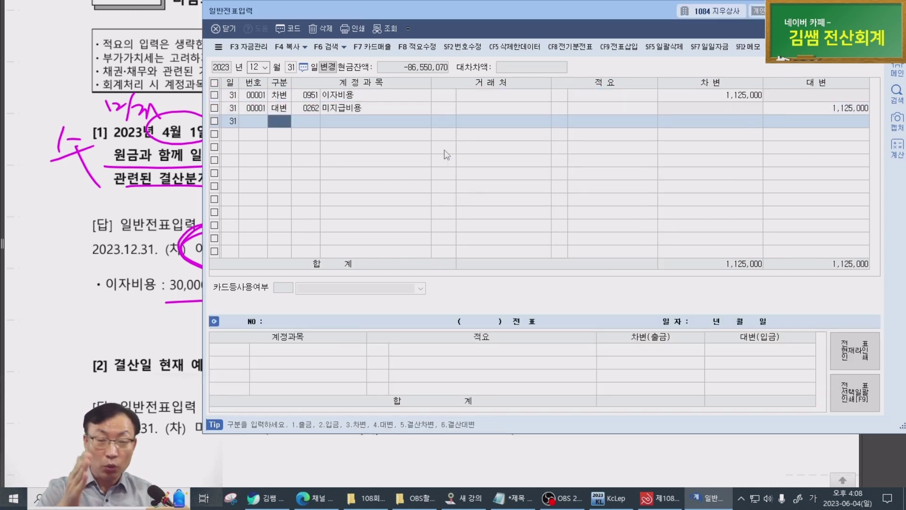
Return to the problem sheet, circle 예금 in problem [2] and underline 기간경과분 발생이자는 15,000.
left_click(158, 185)
scroll(142, 199, "down", 3)
scroll(115, 209, "down", 1)
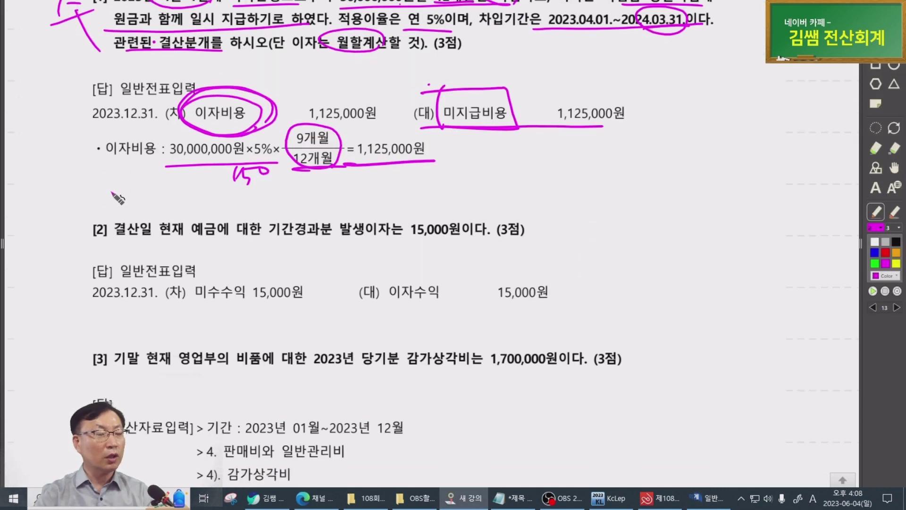
left_click_drag(208, 239, 222, 242)
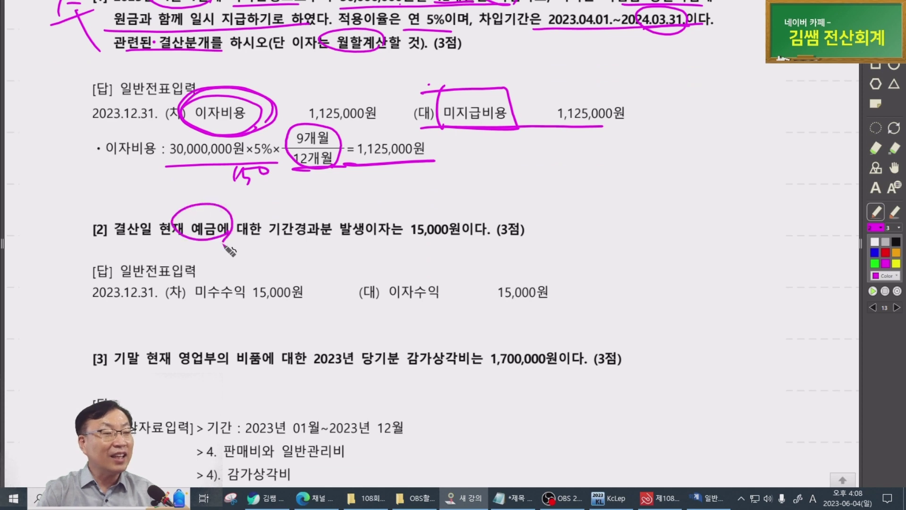
left_click_drag(279, 237, 448, 239)
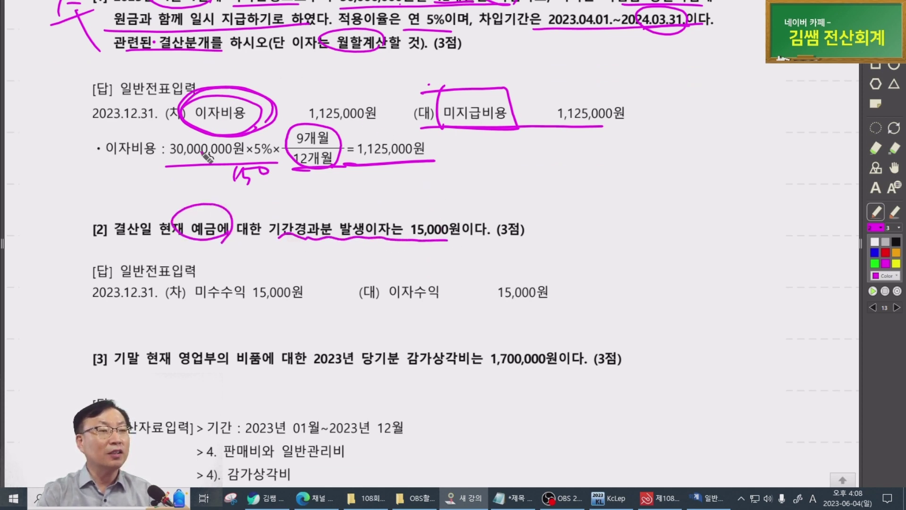
Circle 예금 again in problem [2], and circle 이자수익 in its answer and 이자비용 in problem [1]'s answer for comparison.
left_click(200, 120)
mouse_move(245, 239)
left_mouse_down()
mouse_move(196, 205)
mouse_move(231, 230)
left_mouse_up()
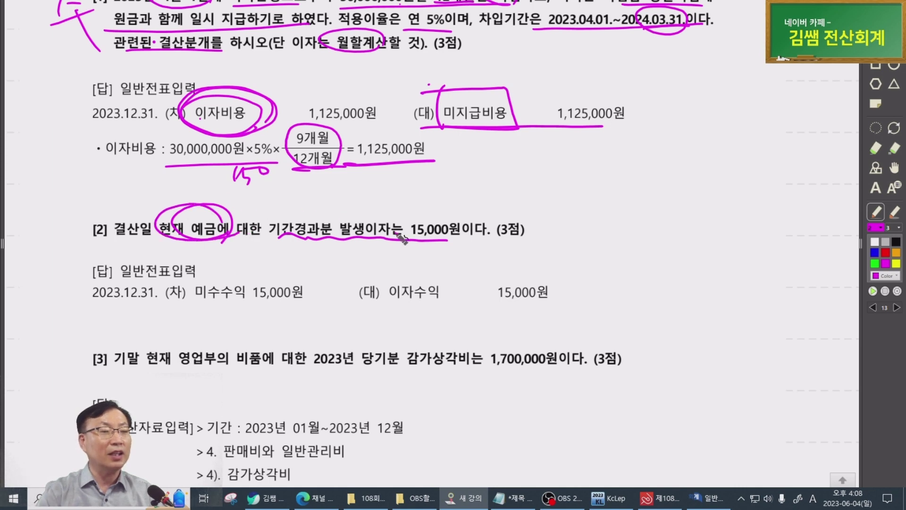
mouse_move(444, 266)
left_mouse_down()
mouse_move(456, 292)
mouse_move(433, 324)
left_mouse_up()
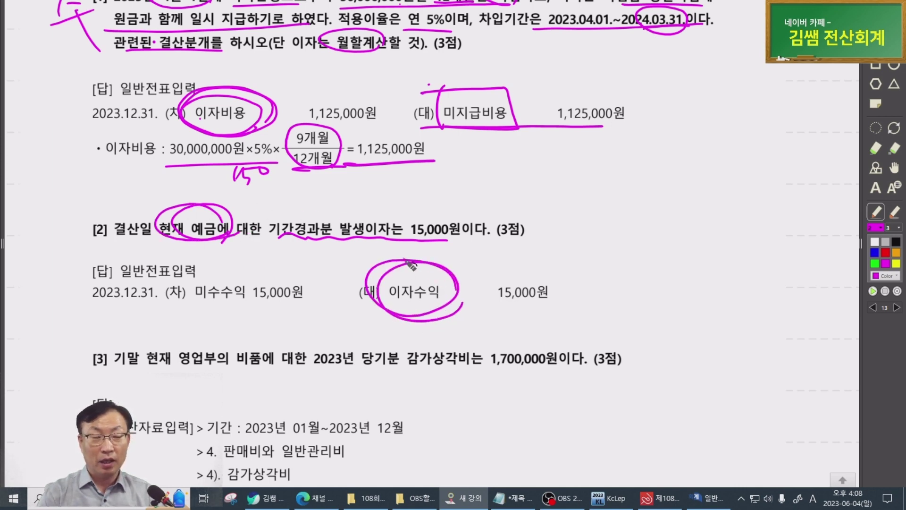
mouse_move(253, 126)
left_mouse_down()
mouse_move(191, 97)
mouse_move(253, 116)
left_mouse_up()
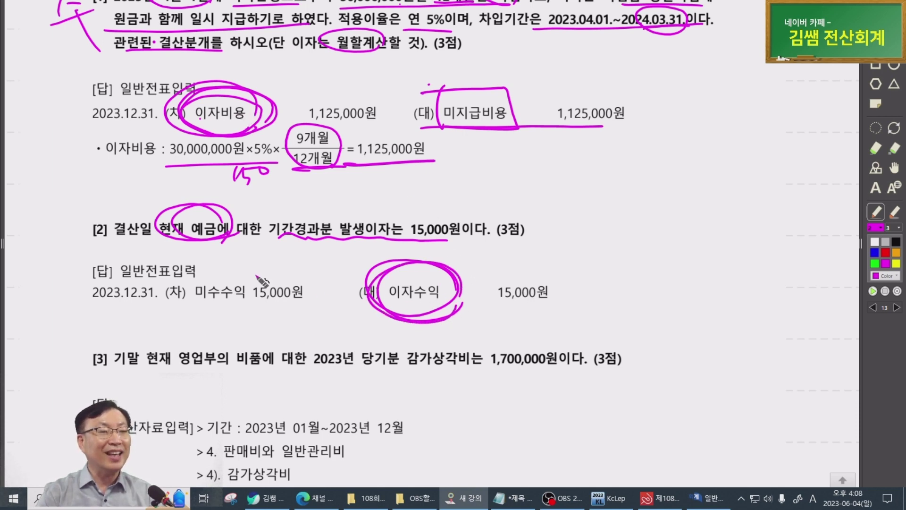
Add another circle around 예금 in problem [2] and circle the debit account 미수수익 in its answer.
mouse_move(234, 242)
left_mouse_down()
mouse_move(203, 250)
mouse_move(236, 232)
mouse_move(243, 240)
left_mouse_up()
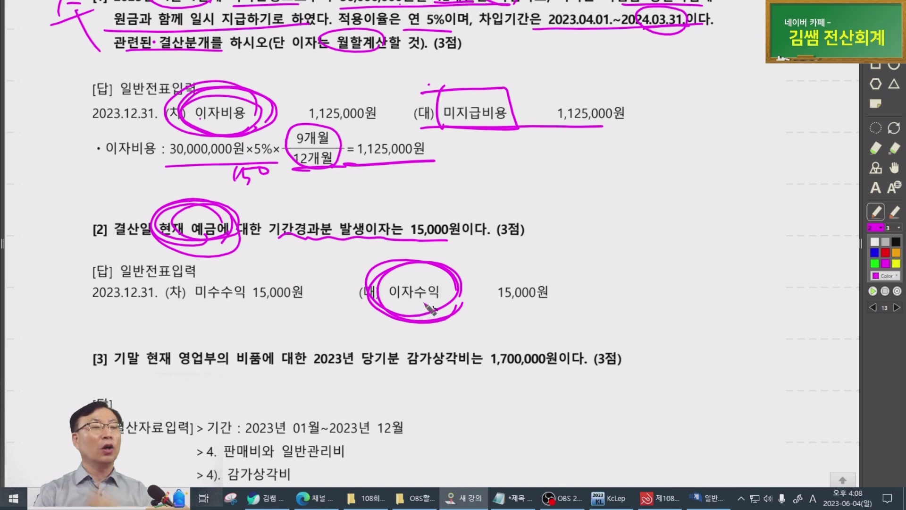
mouse_move(253, 301)
left_mouse_down()
mouse_move(248, 276)
mouse_move(264, 293)
left_mouse_up()
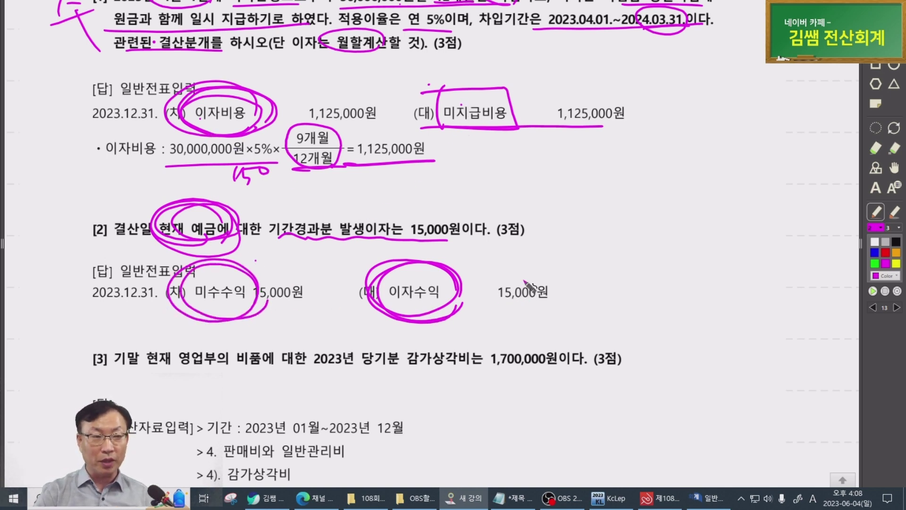
left_click(498, 328)
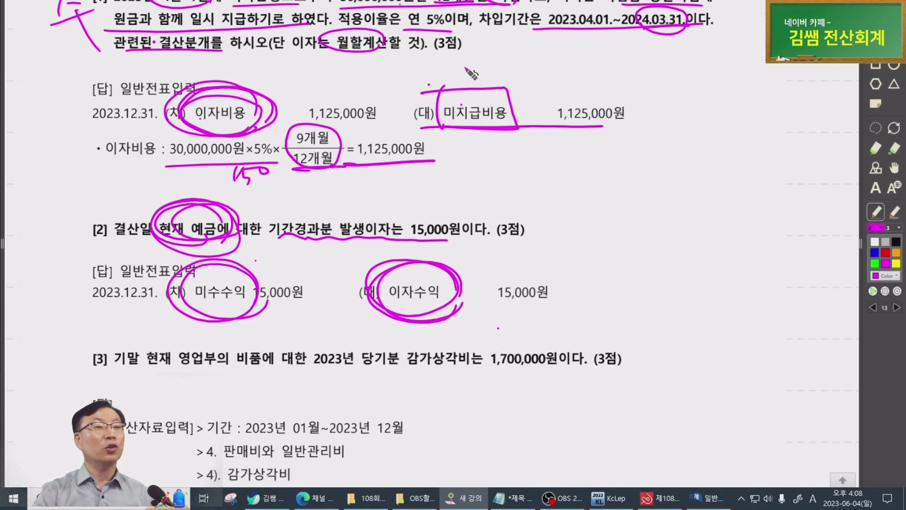
Handwrite a 기간경과 note above 미지급비용 in problem [1]'s answer and underline 미수수익 in problem [2]'s answer.
left_click_drag(481, 58, 491, 63)
mouse_move(496, 49)
left_mouse_down()
mouse_move(505, 79)
mouse_move(527, 53)
mouse_move(525, 69)
mouse_move(543, 81)
mouse_move(660, 52)
mouse_move(689, 70)
mouse_move(698, 59)
mouse_move(705, 66)
left_mouse_up()
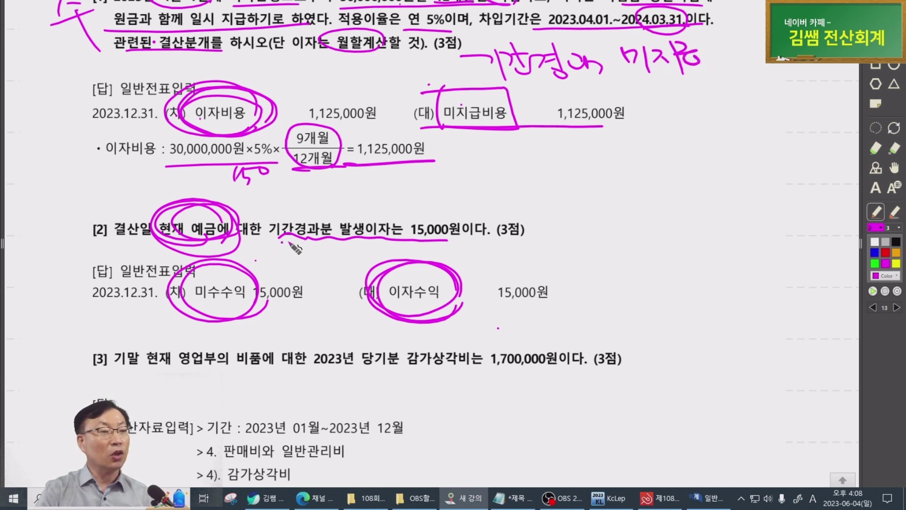
left_click_drag(177, 307, 218, 304)
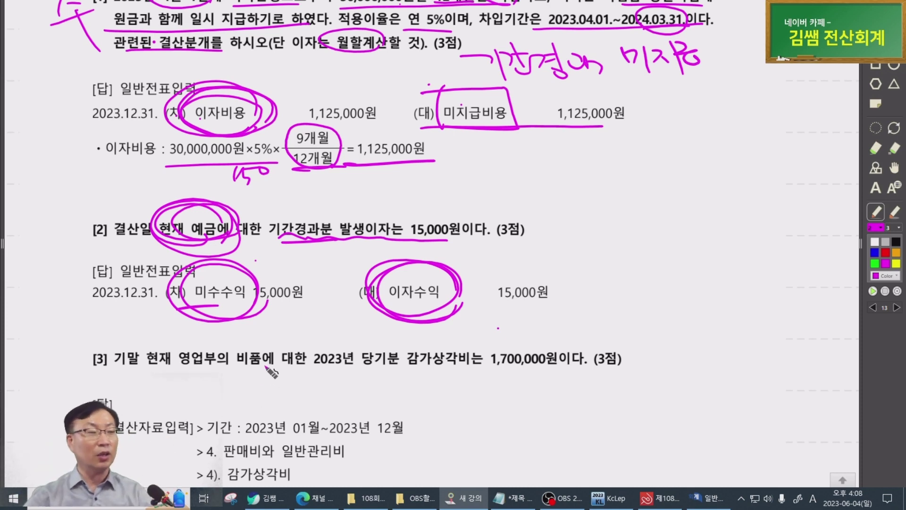
Handwrite entry-method marks in the margin beside problems [2] and [3], and circle 감가상각비 in problem [3].
scroll(271, 373, "down", 1)
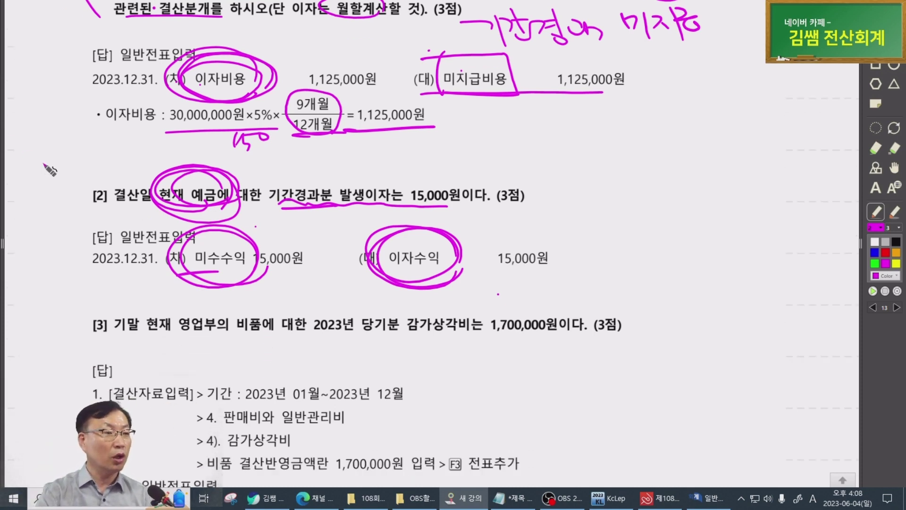
mouse_move(66, 165)
left_mouse_down()
mouse_move(61, 194)
mouse_move(91, 203)
left_mouse_up()
mouse_move(486, 324)
left_mouse_down()
mouse_move(450, 345)
mouse_move(485, 330)
left_mouse_up()
mouse_move(38, 333)
left_mouse_down()
mouse_move(87, 349)
mouse_move(90, 333)
left_mouse_up()
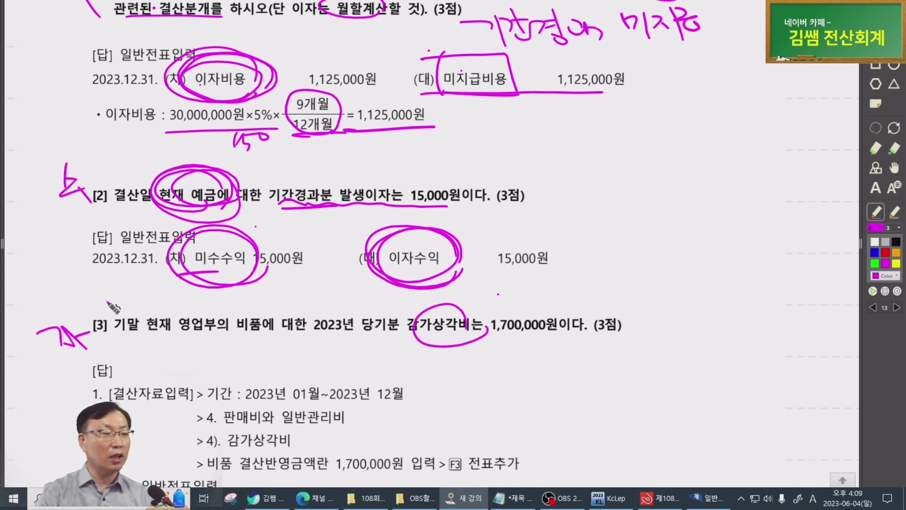
Switch to 일반전표입력 and enter a December 31 credit (대변) line for 0901 이자수익 of 15,000, leaving 거래처 and 적요 blank.
left_click(708, 497)
type("4")
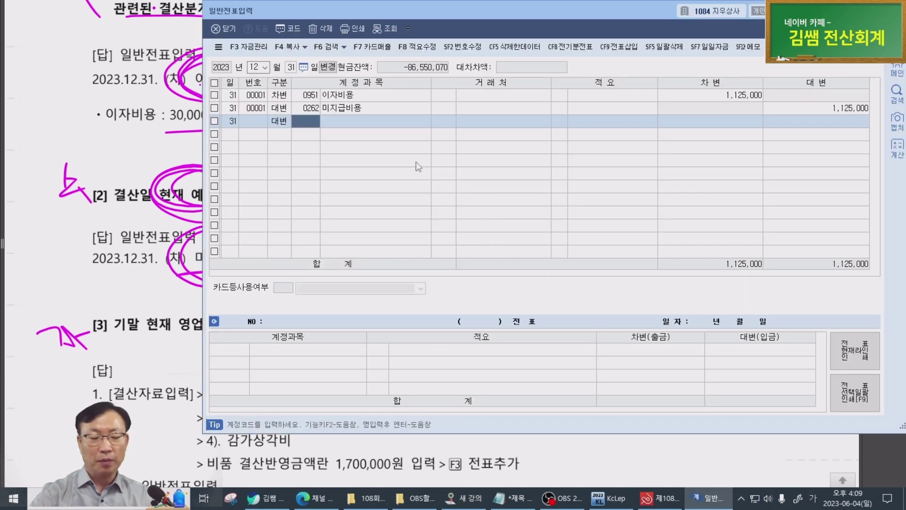
type("901")
key("Return")
key("Return")
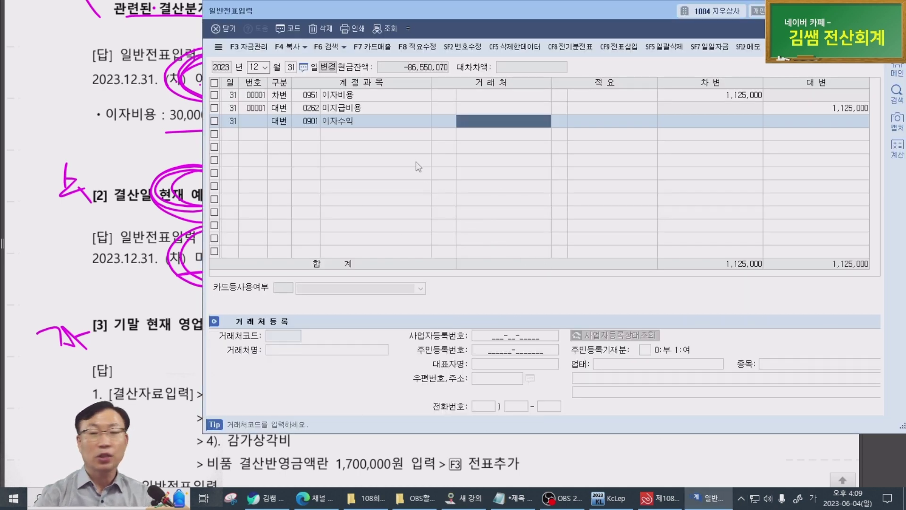
key("Return")
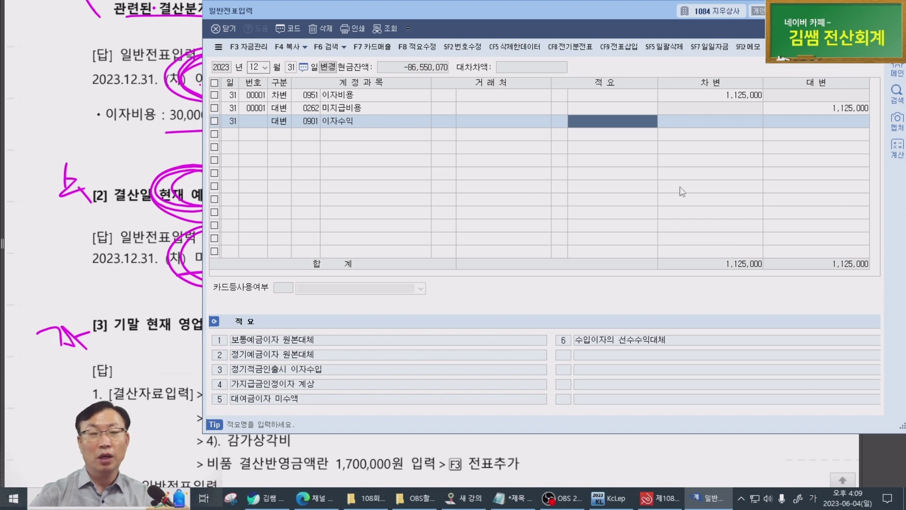
key("Return")
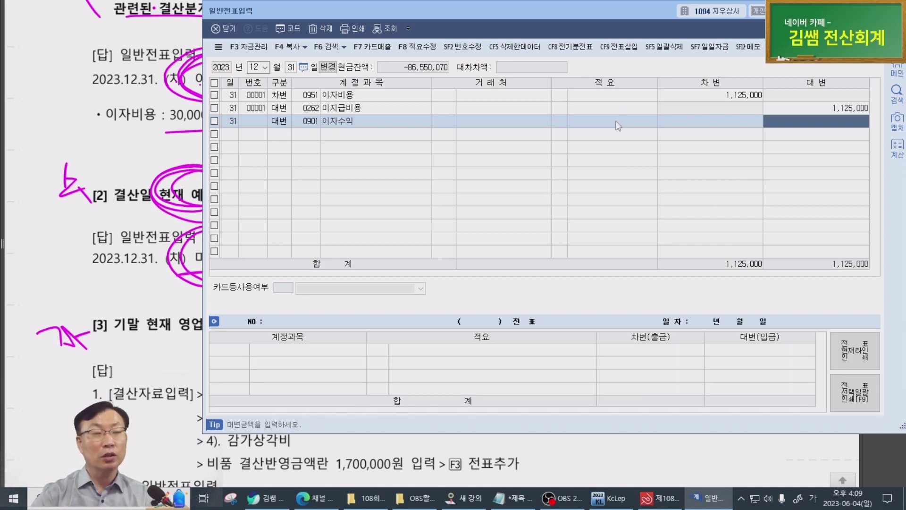
type("150000")
key("Return")
Enter a debit (차변) line for account 0116 미수수익 of 15,000, then review the blank 거래처 cells of 미지급비용 and 미수수익.
type("3")
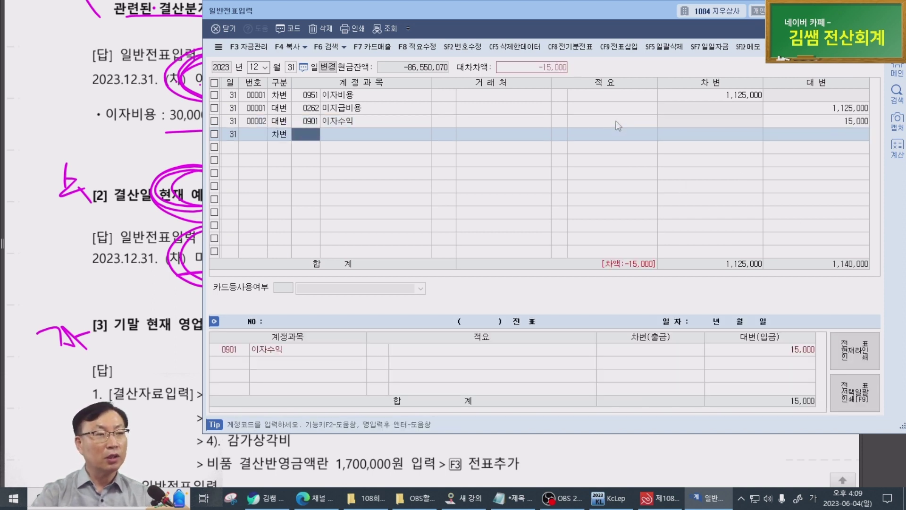
key("Return")
type("미수")
key("Return")
key("Down")
key("Down")
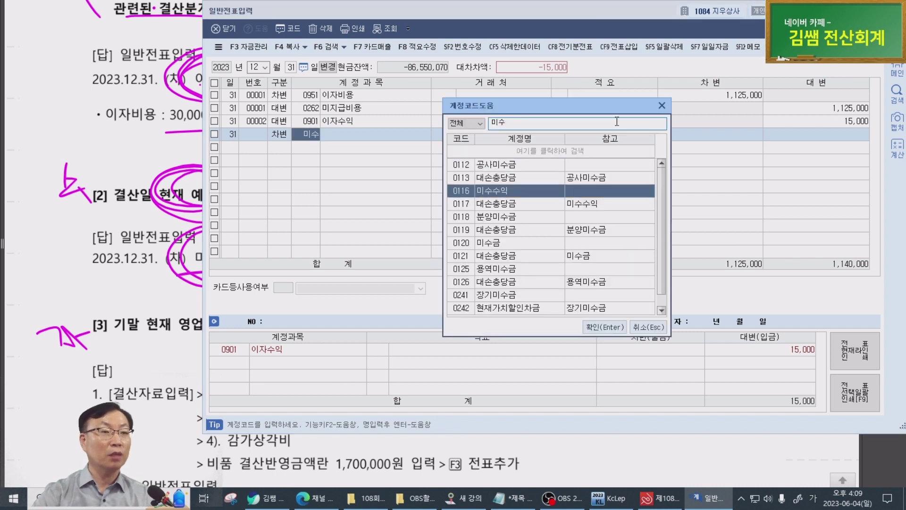
key("Return")
key("Return")
key("Return")
key("Return")
key("Return")
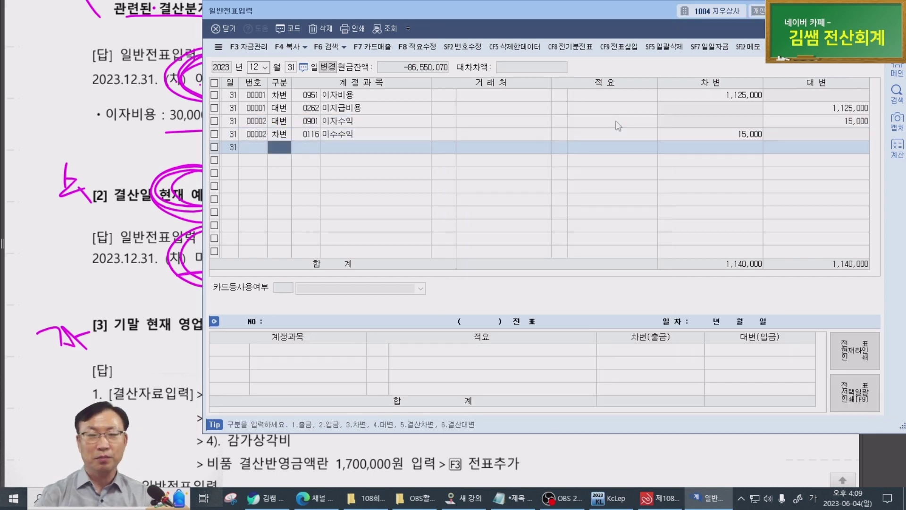
left_click(444, 107)
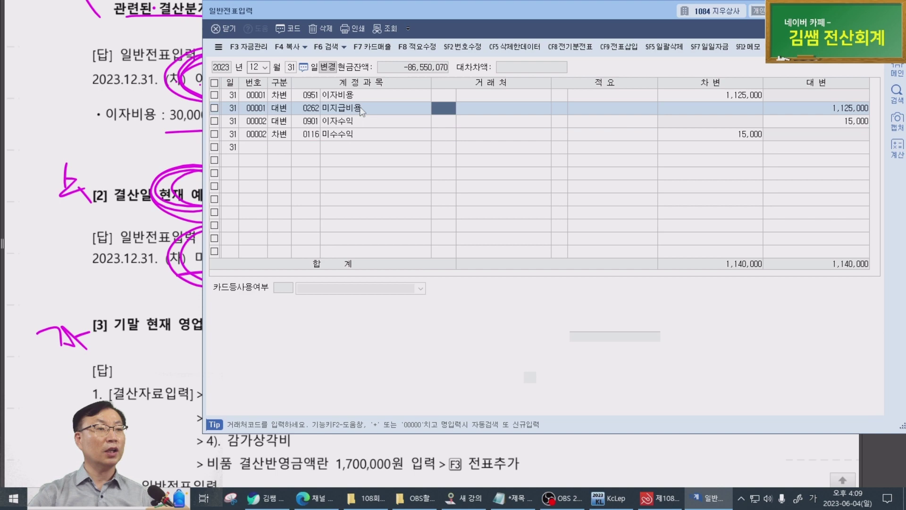
left_click(439, 134)
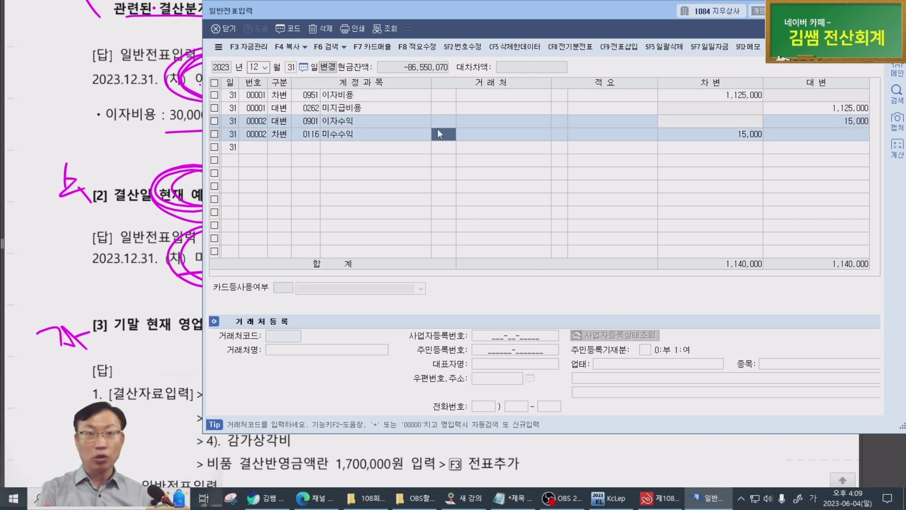
Return to the problem sheet, underline 비품 and circle 감가상각비 again in problem [3].
left_click(168, 224)
scroll(176, 241, "down", 3)
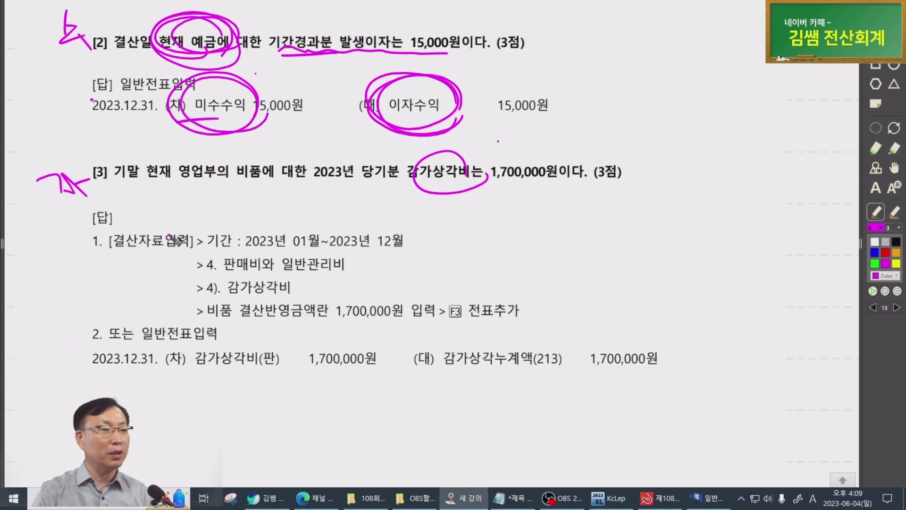
left_click_drag(236, 182, 268, 181)
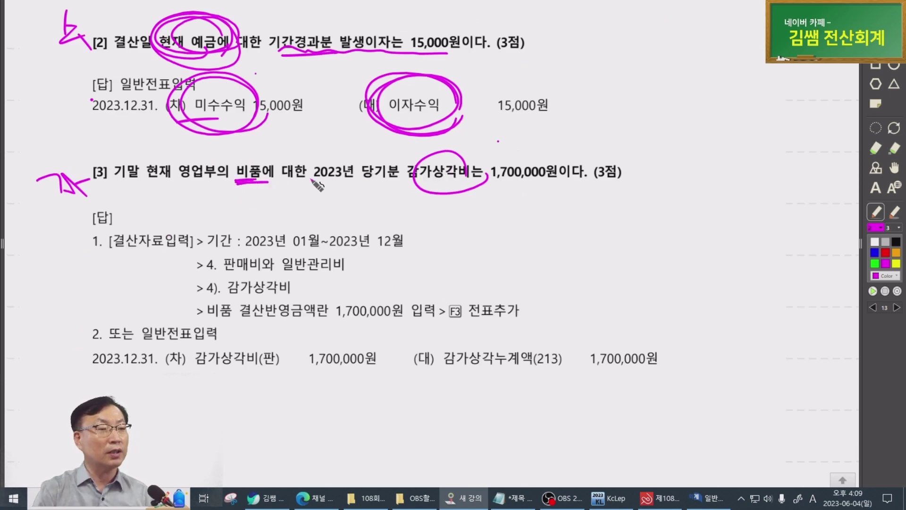
left_click_drag(465, 191, 471, 162)
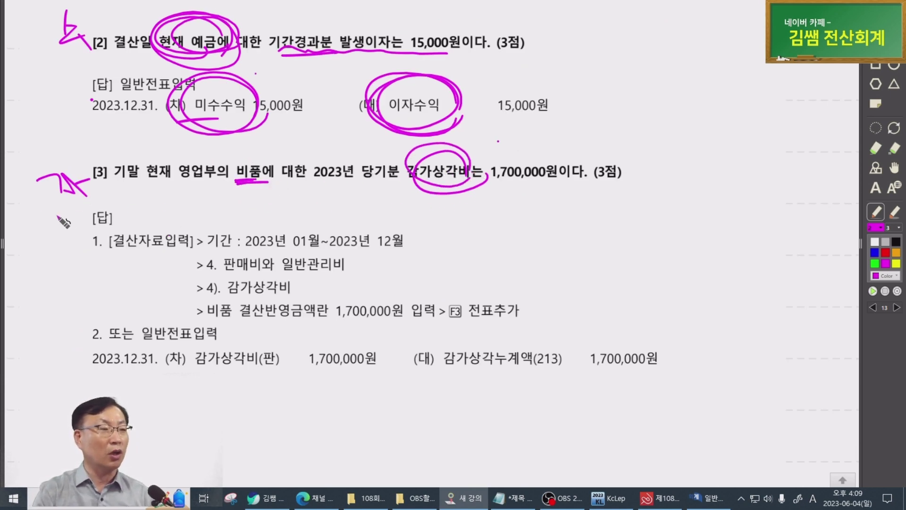
Handwrite an "or" entry-method note under problem [3] and box its alternative 일반전표입력 journal entry for 1,700,000원.
mouse_move(42, 216)
left_mouse_down()
mouse_move(71, 225)
mouse_move(134, 197)
left_mouse_up()
mouse_move(109, 209)
left_mouse_down()
mouse_move(142, 202)
mouse_move(151, 236)
left_mouse_up()
mouse_move(155, 384)
left_mouse_down()
mouse_move(661, 373)
mouse_move(549, 339)
mouse_move(108, 346)
mouse_move(112, 384)
left_mouse_up()
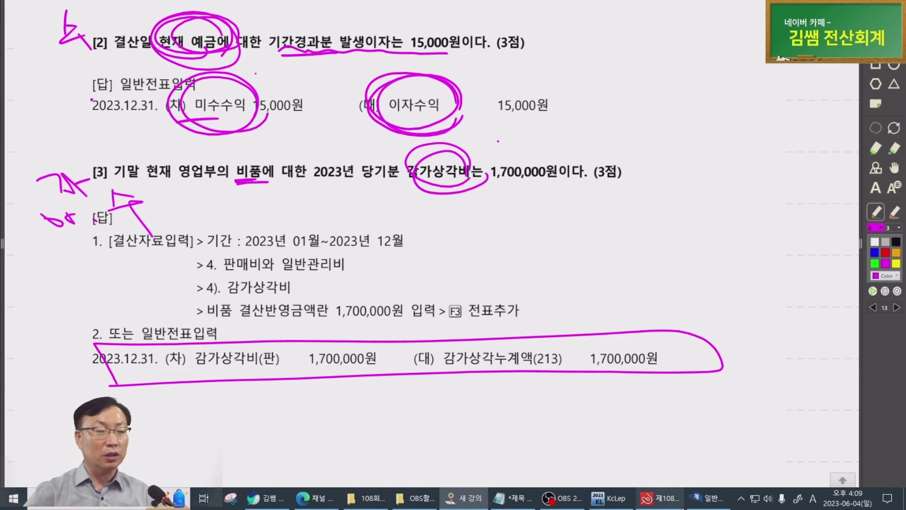
Switch to KcLep and open 결산자료입력 for January to December 2023, accepting the 매출원가 및 경비선택 settings.
left_click(614, 497)
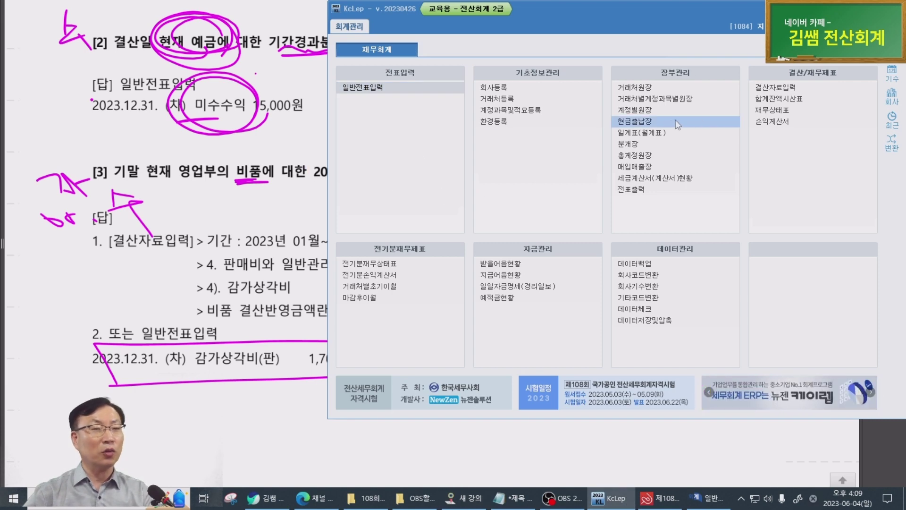
left_click(800, 87)
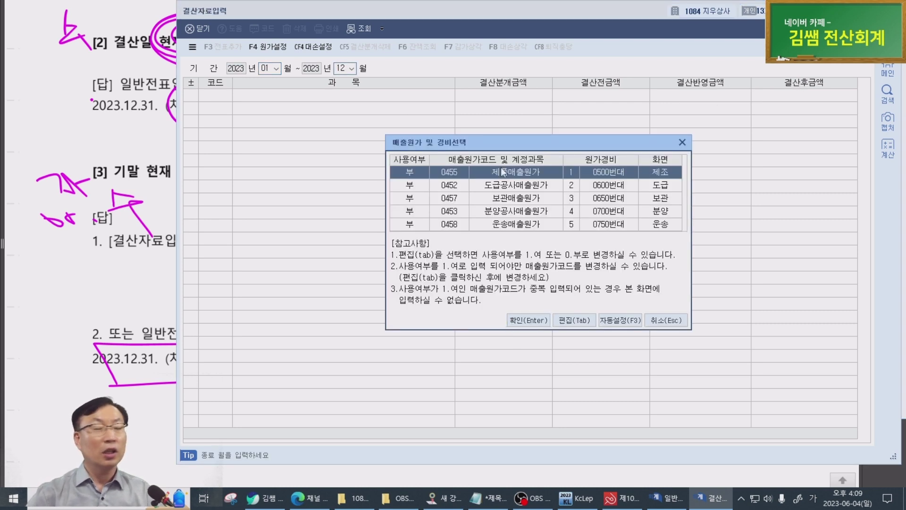
left_click(529, 319)
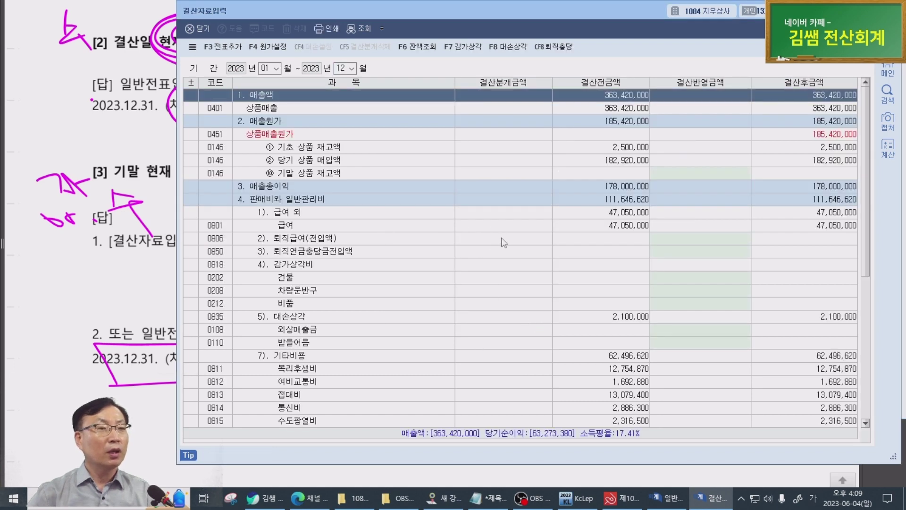
Enter 1,700,000 as the 결산반영금액 of 비품 under 4). 감가상각비 in 판매비와 일반관리비.
left_click(290, 197)
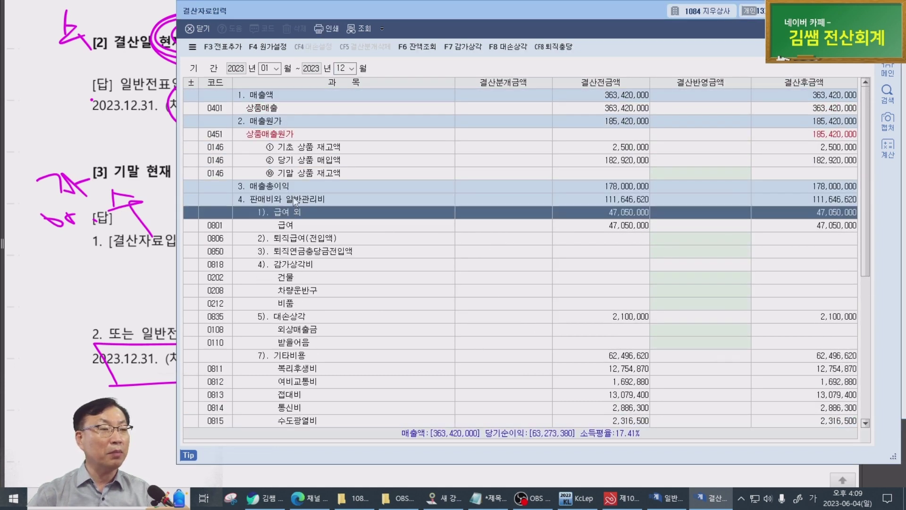
left_click(307, 265)
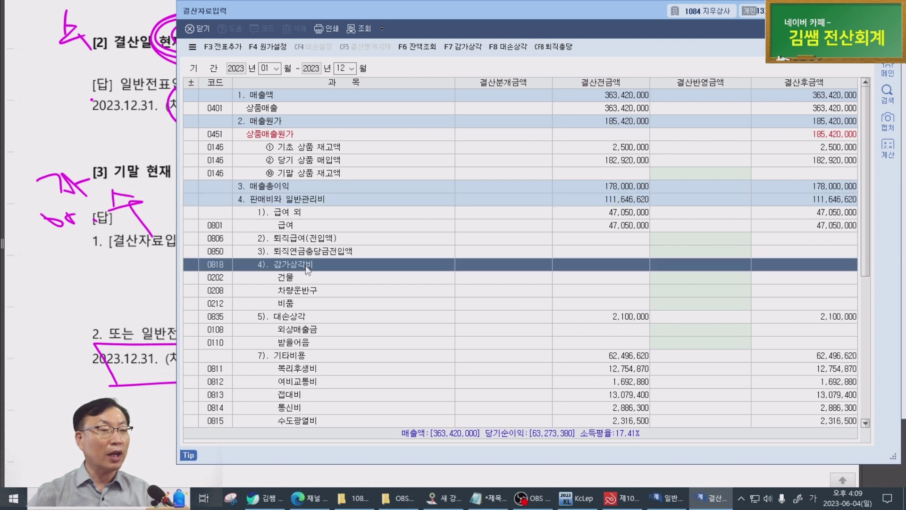
left_click(312, 303)
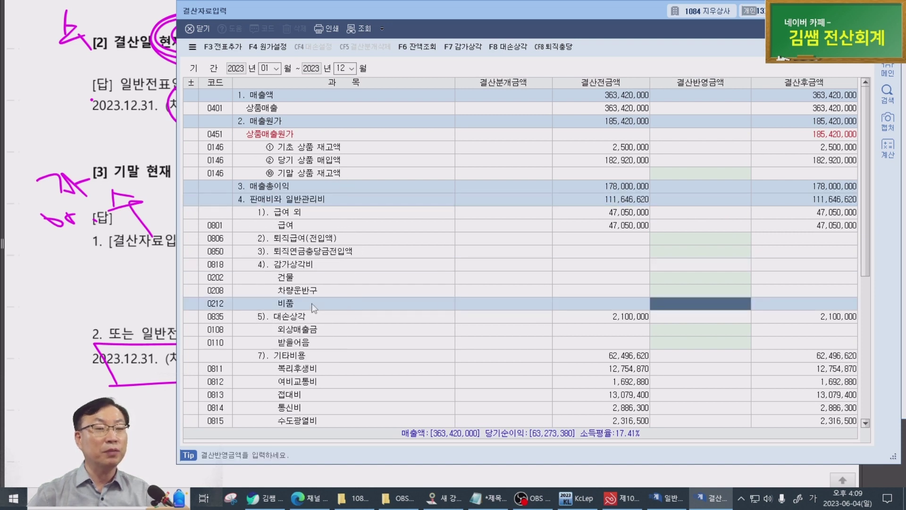
left_click(699, 306)
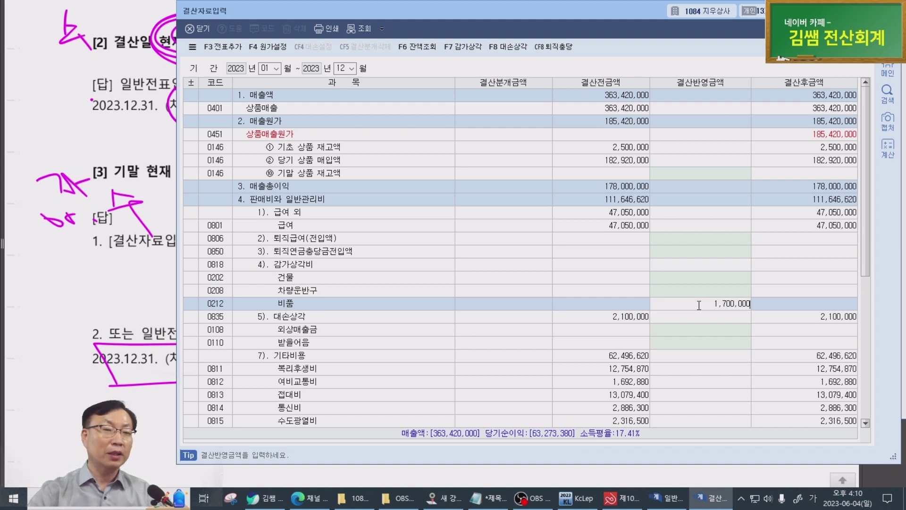
type("1700000")
key("Return")
left_click(698, 305)
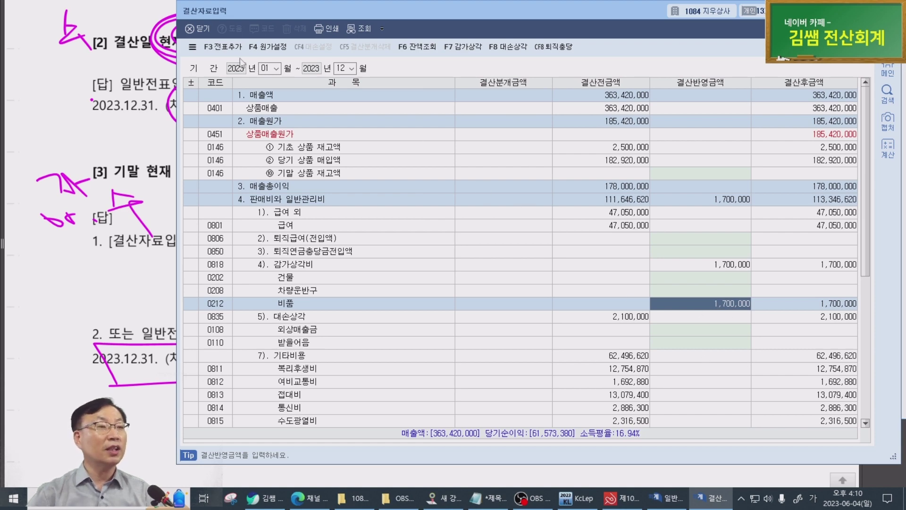
Return to the problem sheet, underline 재고자산 and circle 기말상품재고액 in problem [4].
left_click(85, 220)
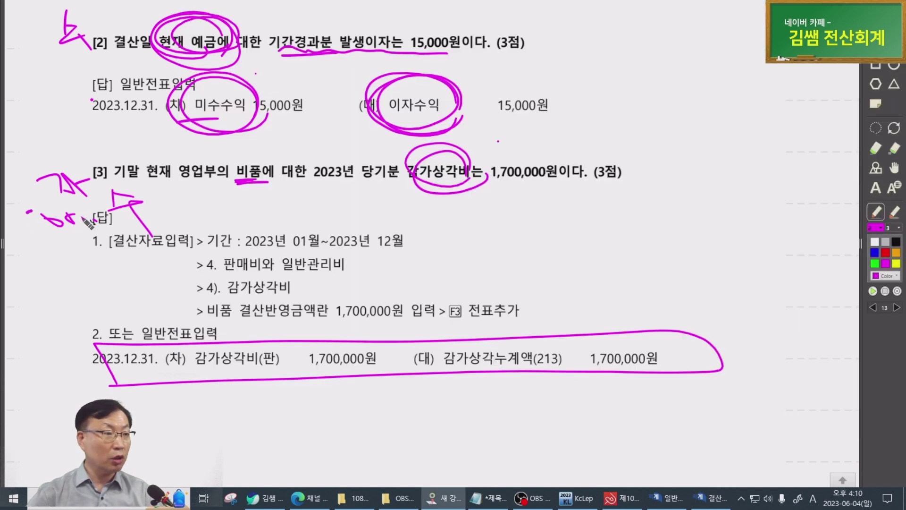
scroll(90, 221, "down", 3)
scroll(96, 225, "down", 5)
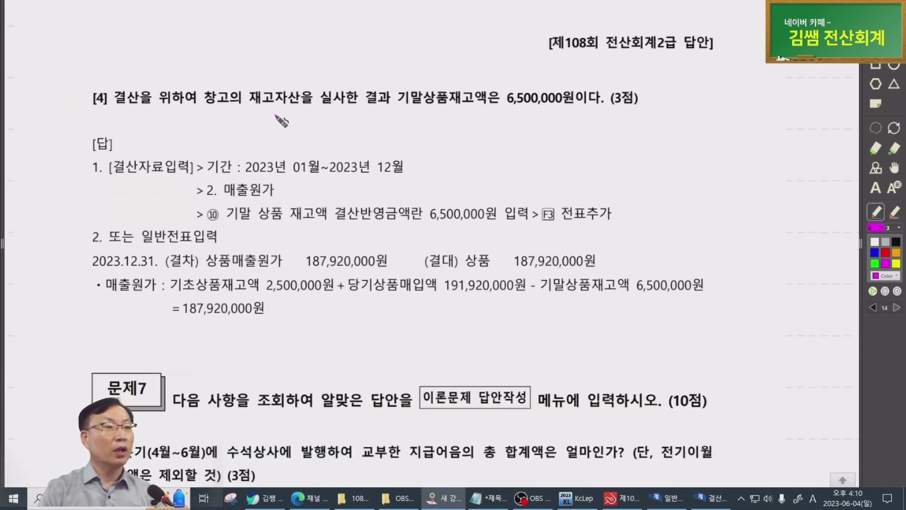
left_click_drag(236, 108, 326, 103)
mouse_move(478, 103)
left_mouse_down()
mouse_move(462, 69)
mouse_move(494, 86)
left_mouse_up()
Handwrite the two alternative entry methods, joined by "or", in the margin beside problem [4].
mouse_move(39, 75)
left_mouse_down()
mouse_move(100, 105)
mouse_move(107, 80)
left_mouse_up()
mouse_move(61, 136)
left_mouse_down()
mouse_move(77, 152)
mouse_move(88, 141)
left_mouse_up()
left_click_drag(121, 116, 122, 138)
left_click_drag(122, 127, 165, 134)
left_click_drag(149, 141, 155, 160)
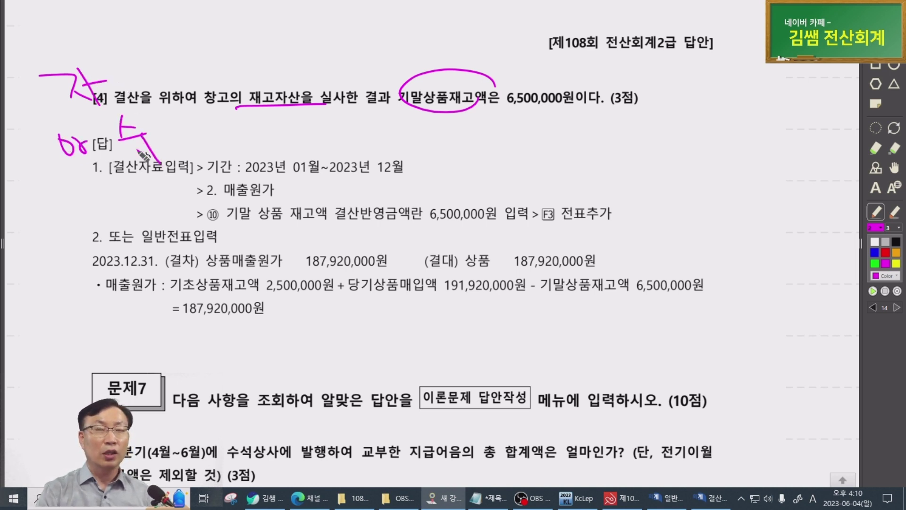
Underline the "or" note, box 기초상품재고액 2,500,000원 + 당기상품매입액 191,920,000원 in problem [4]'s answer and write a note beneath it.
left_click_drag(55, 173, 172, 138)
left_click_drag(167, 131, 175, 138)
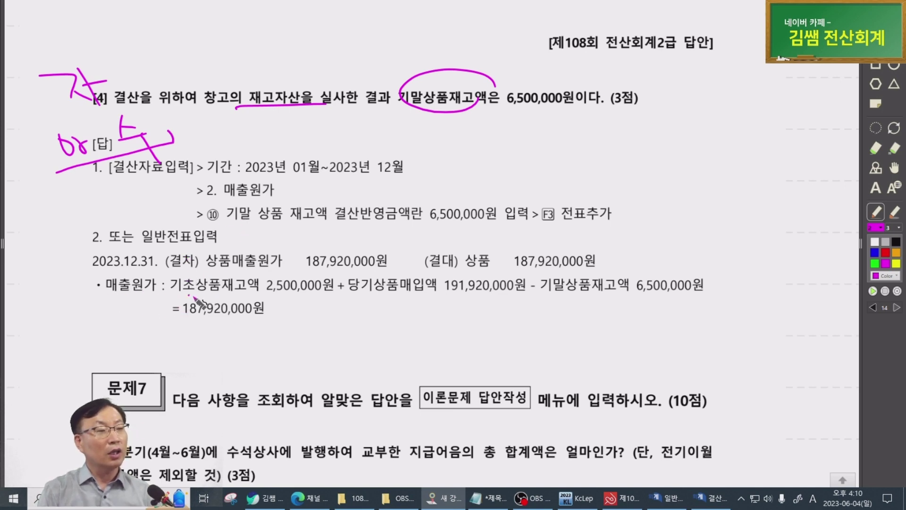
mouse_move(191, 296)
left_mouse_down()
mouse_move(547, 292)
mouse_move(206, 274)
mouse_move(188, 288)
left_mouse_up()
mouse_move(349, 303)
left_mouse_down()
mouse_move(368, 320)
mouse_move(407, 319)
left_mouse_up()
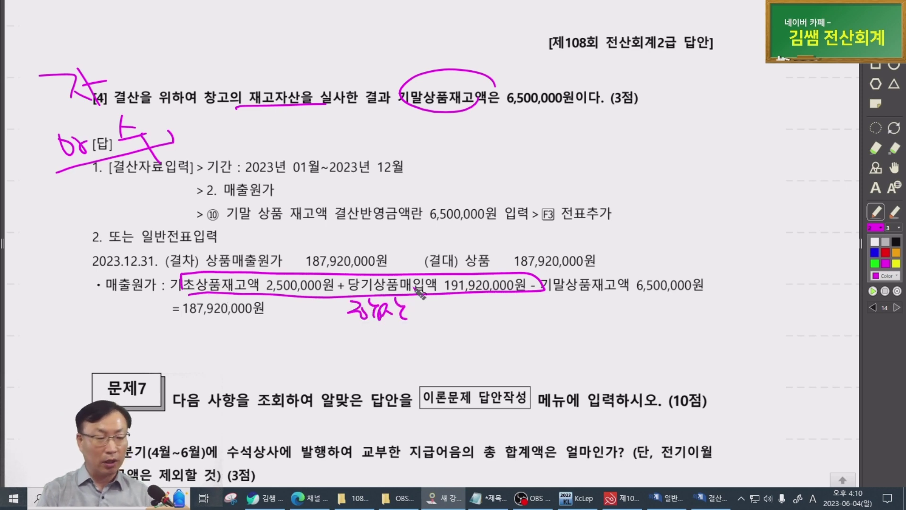
Switch to KcLep, open 합계잔액시산표 for 31 December 2023 and check the debit balance of 상품.
left_click(576, 498)
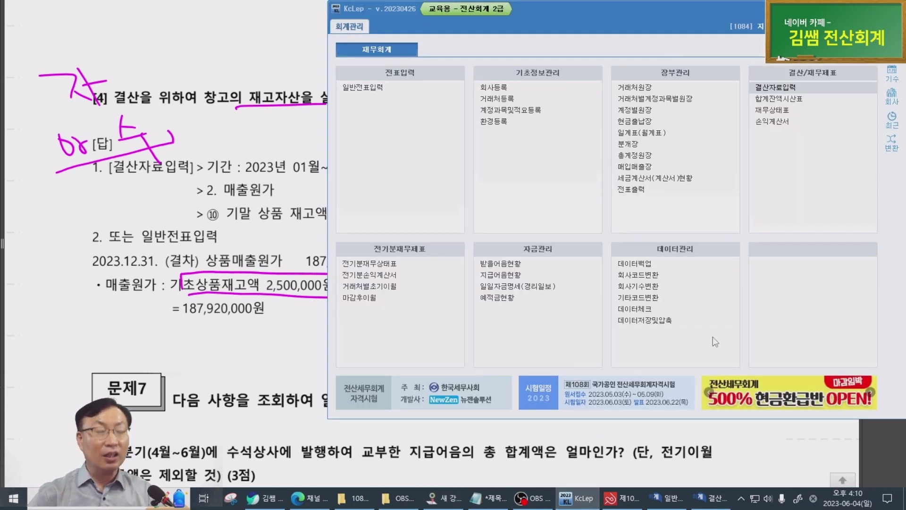
left_click(791, 100)
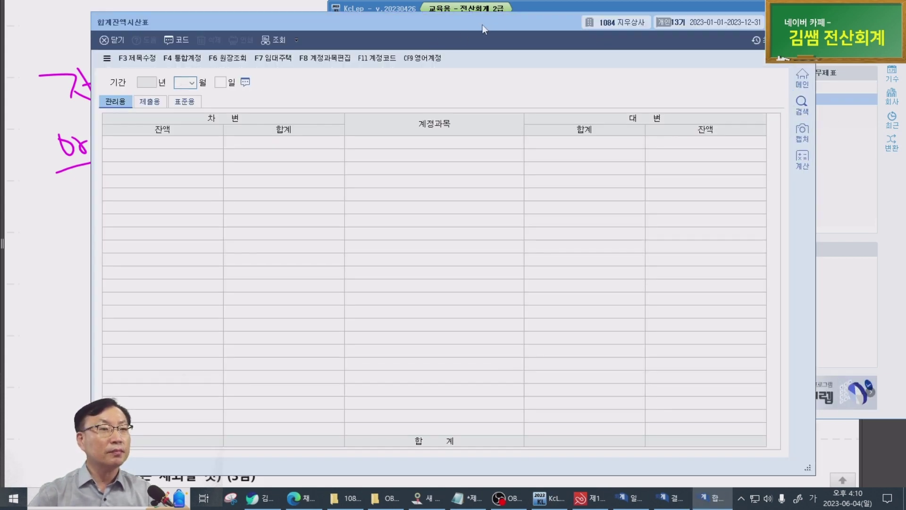
left_click_drag(483, 30, 616, 10)
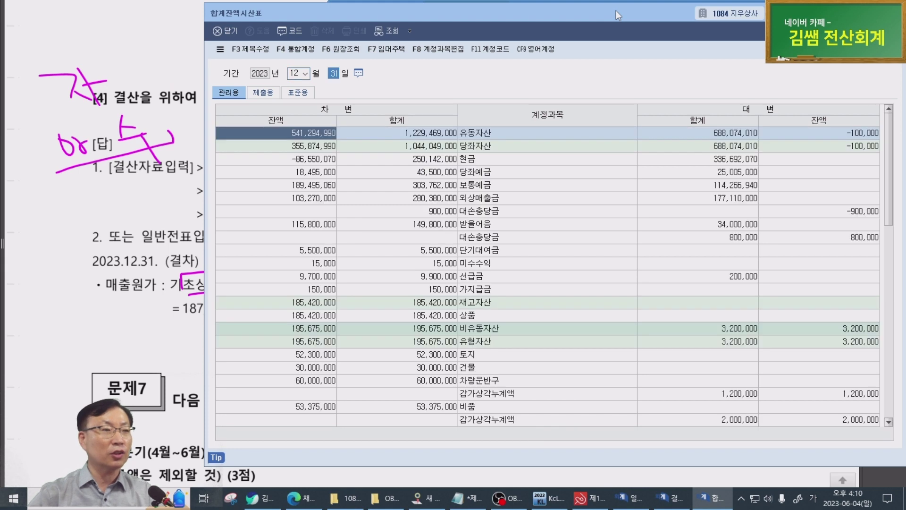
left_click(581, 290)
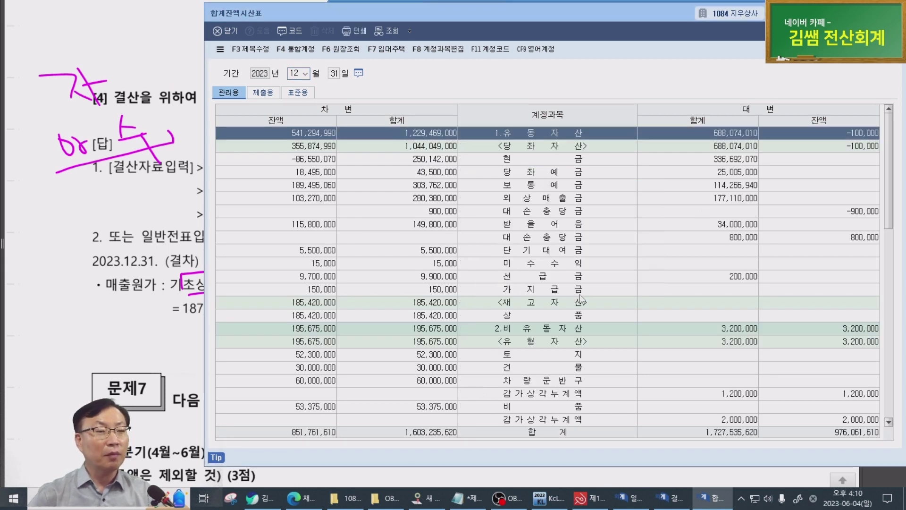
left_click(529, 315)
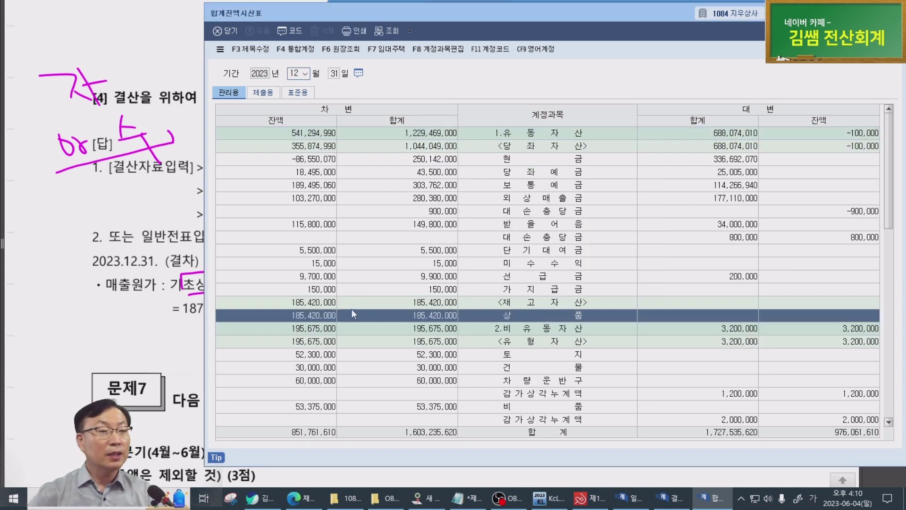
key("ctrl")
key("ctrl")
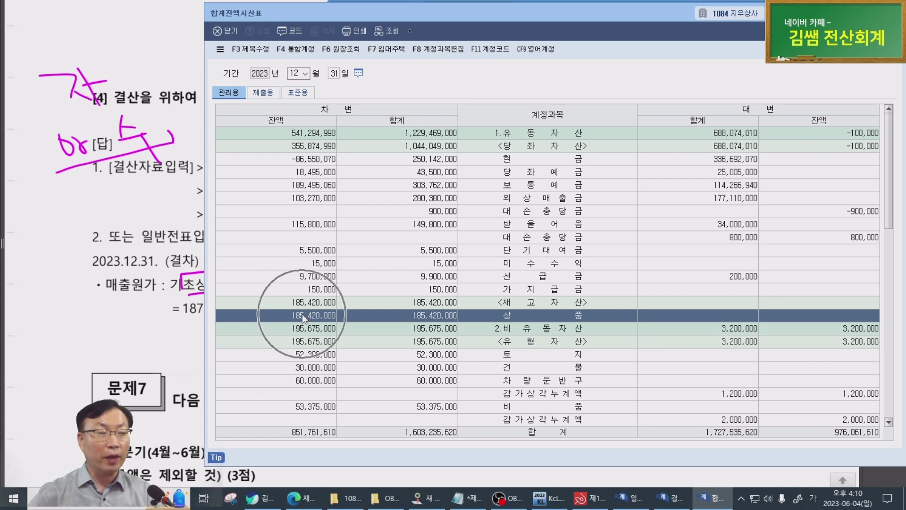
Return to the problem sheet and underline 6,500,000원 in problem [4] and the 매출원가 result 187,920,000원.
key("alt+Tab")
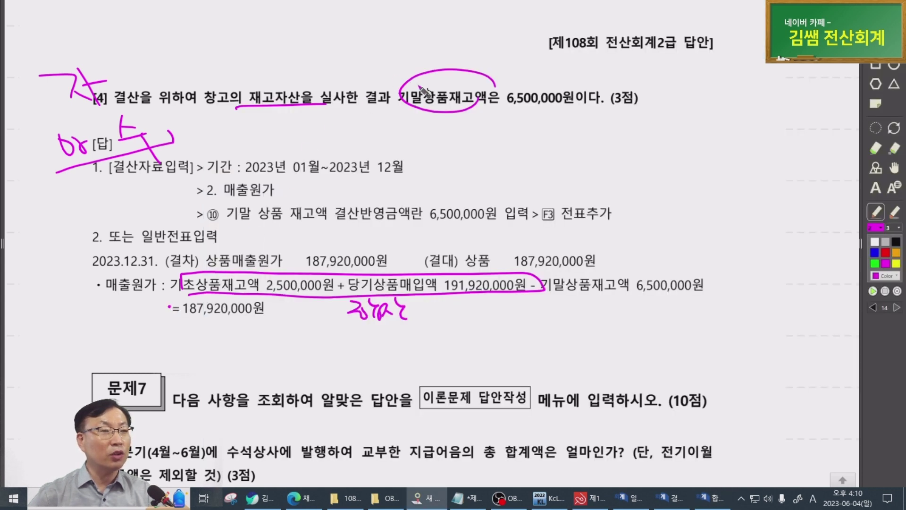
left_click_drag(464, 109, 614, 112)
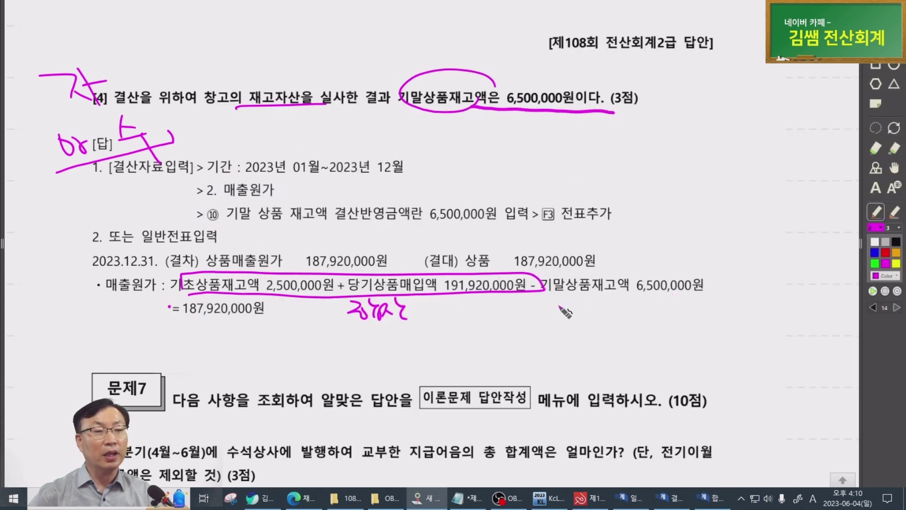
left_click_drag(166, 320, 259, 323)
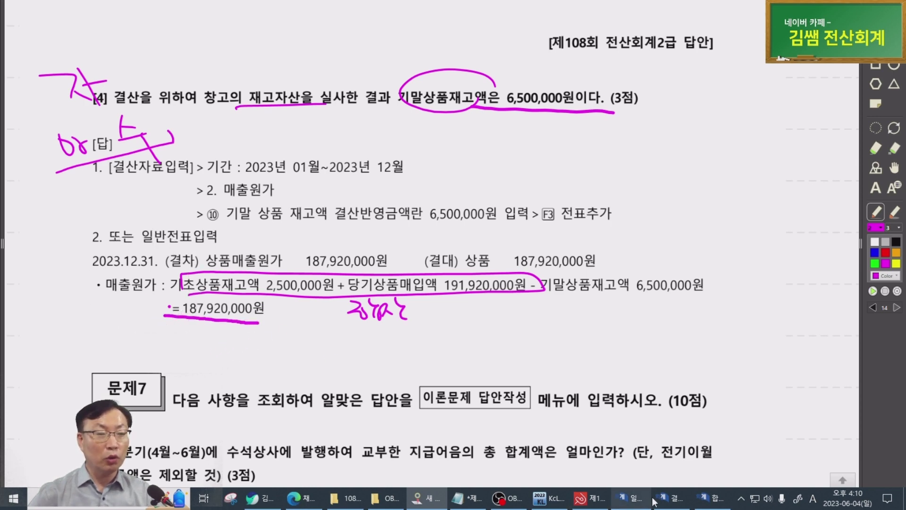
Close 합계잔액시산표 and enter 6,500,000 as the 결산반영금액 of ⑩ 기말 상품 재고액 under 2. 매출원가 in 결산자료입력.
left_click(713, 498)
key("Escape")
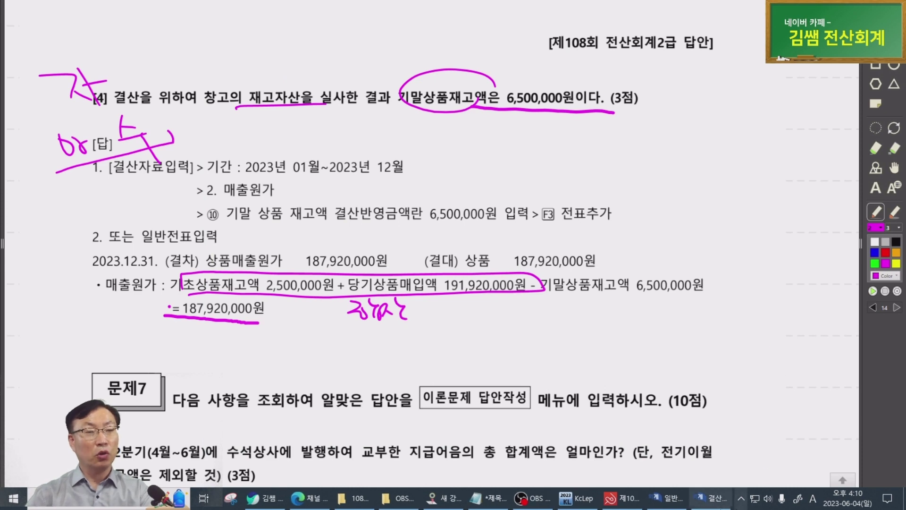
left_click(712, 498)
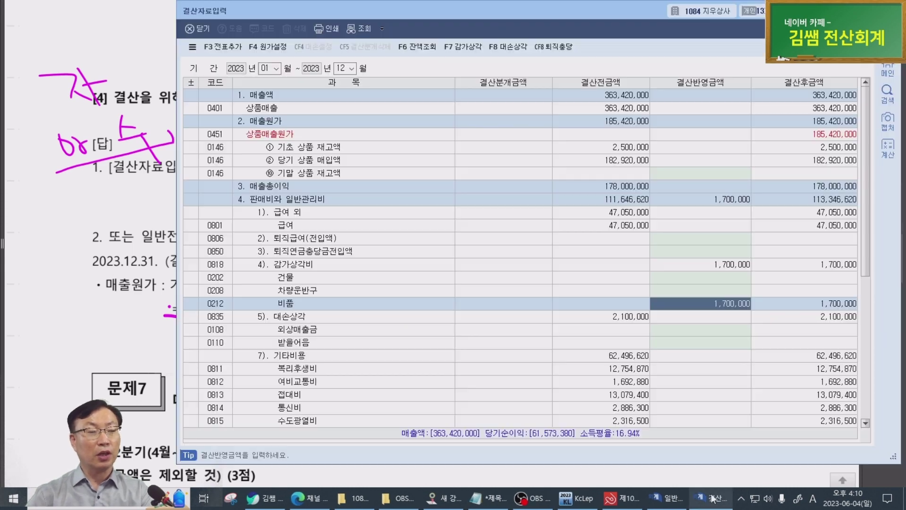
left_click(277, 137)
left_click(310, 157)
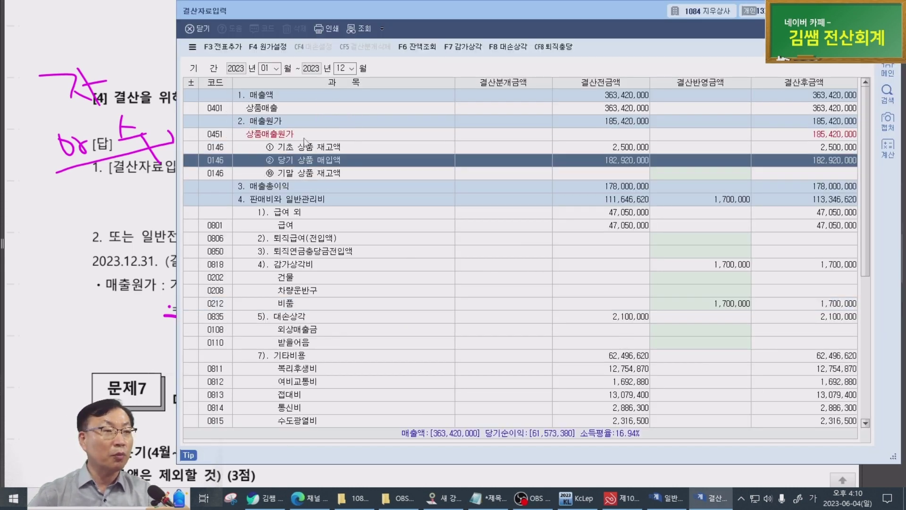
left_click(354, 175)
left_click(718, 173)
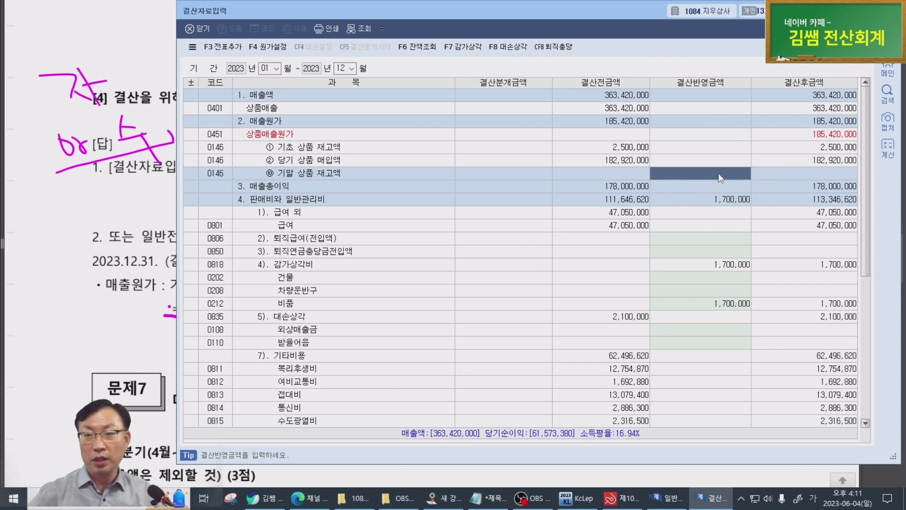
type("6500000")
key("Return")
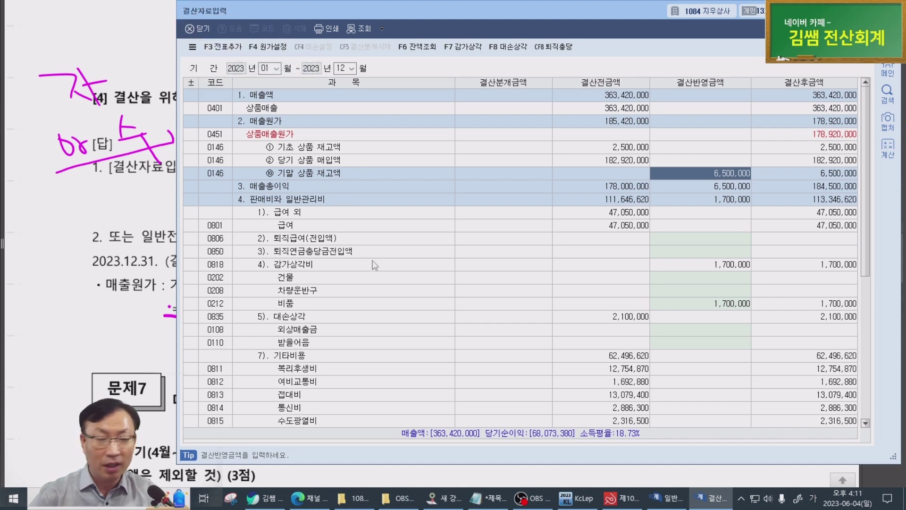
Compare the 매출원가 formula on the problem sheet with the 상품매출원가 and 기말 상품 재고액 rows in 결산자료입력.
left_click(113, 298)
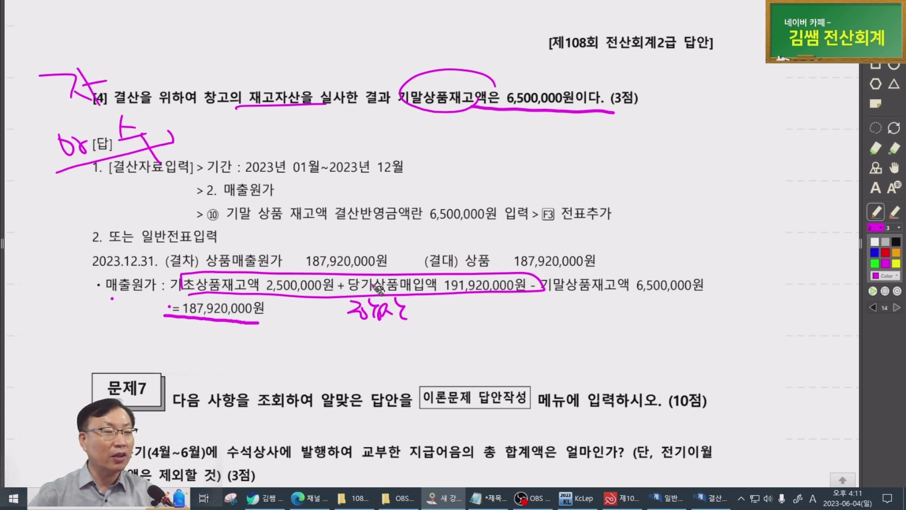
left_click(721, 505)
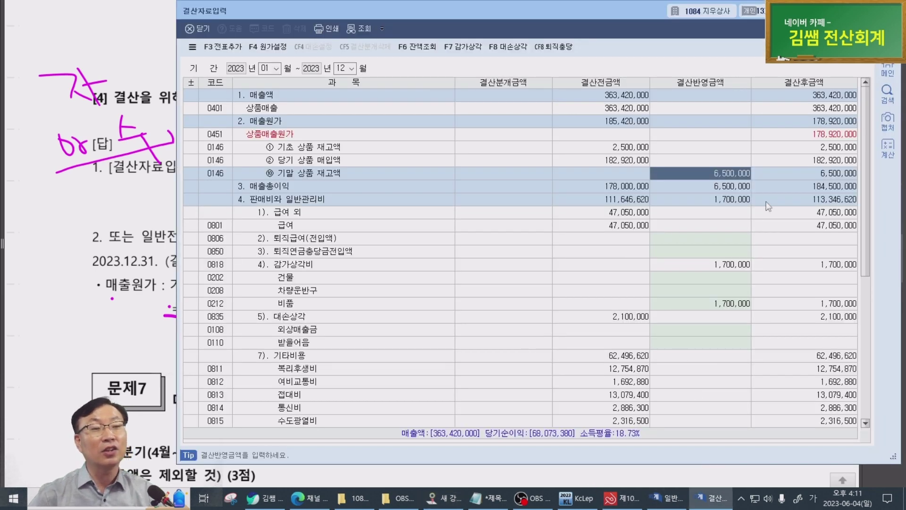
left_click(803, 137)
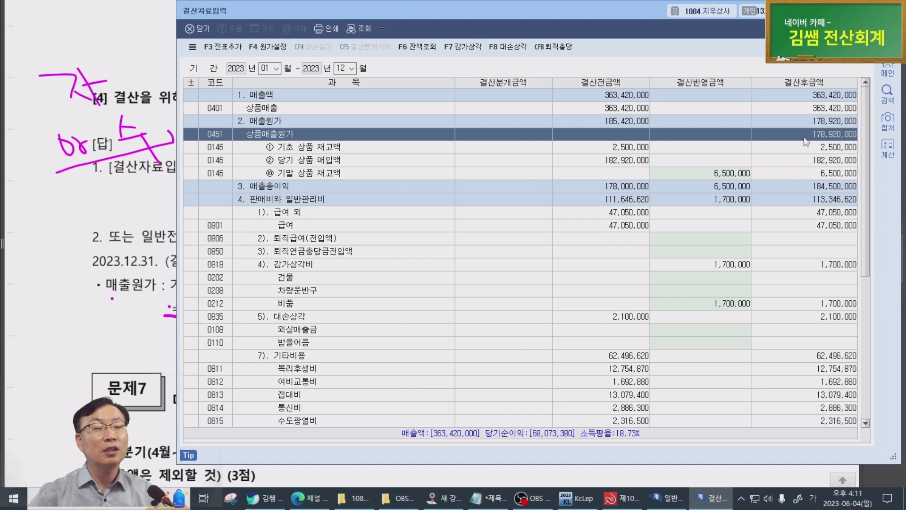
left_click(693, 178)
left_click(692, 179)
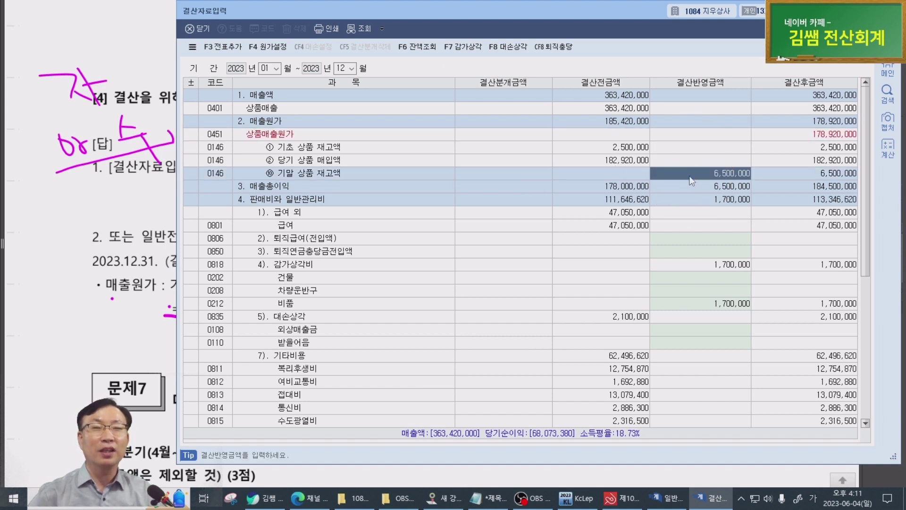
left_click(691, 175)
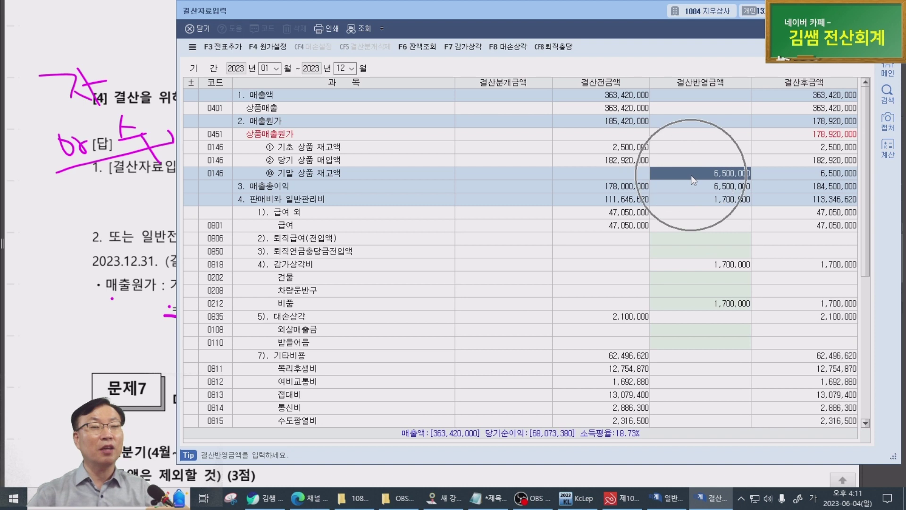
Add the closing entries to the journal with 전표추가, confirm it and close 결산자료입력.
left_click(229, 49)
left_click(512, 266)
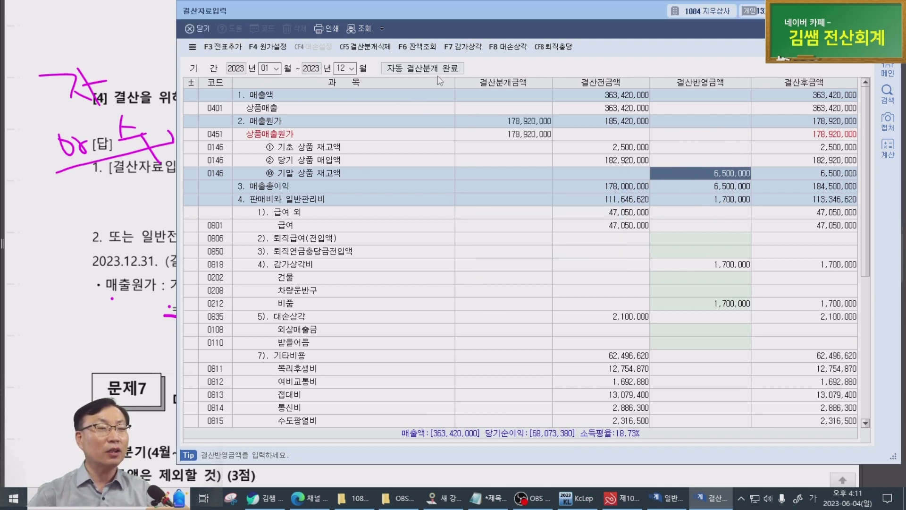
left_click(710, 499)
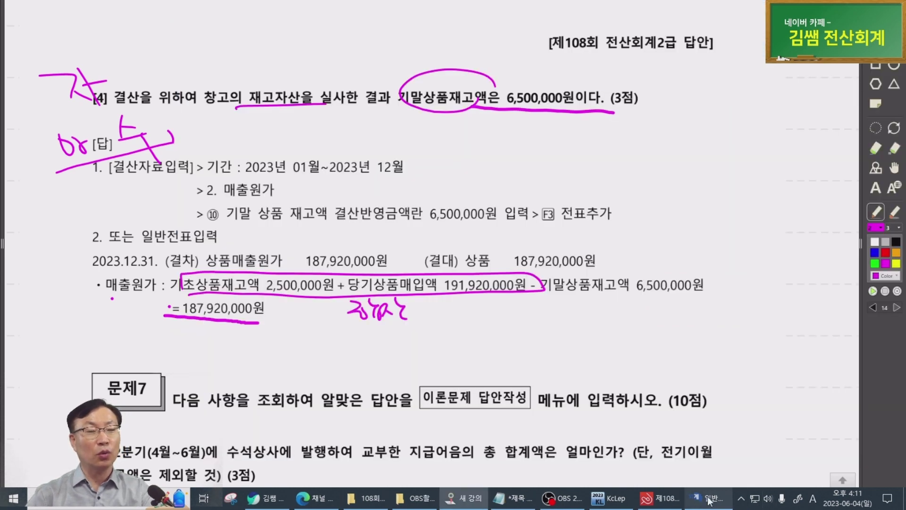
Reload the 31 December vouchers in 일반전표입력 and examine the closing entries for 상품매출원가 and 감가상각비.
left_click(710, 499)
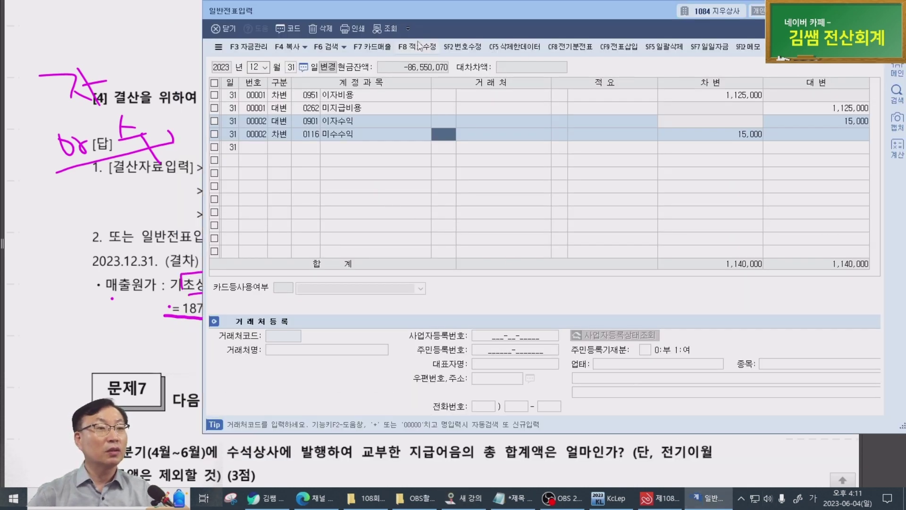
left_click(384, 29)
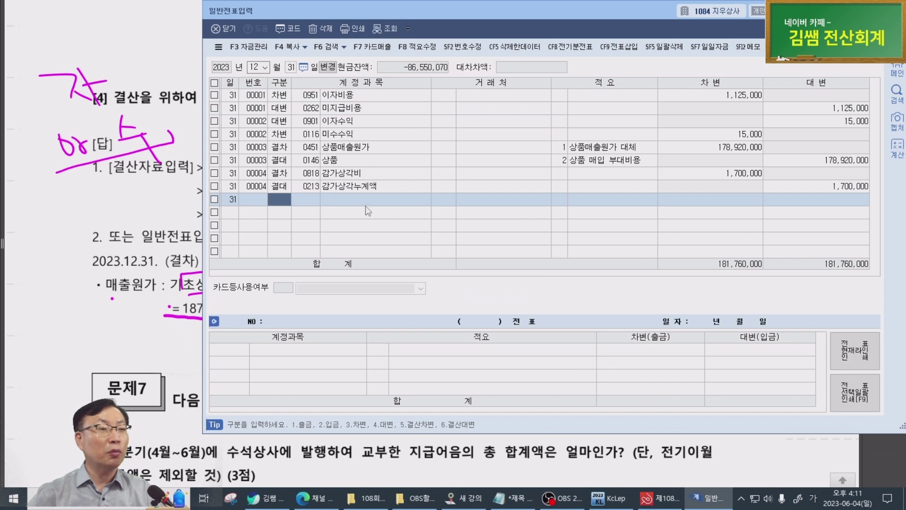
left_click(350, 157)
left_click(358, 184)
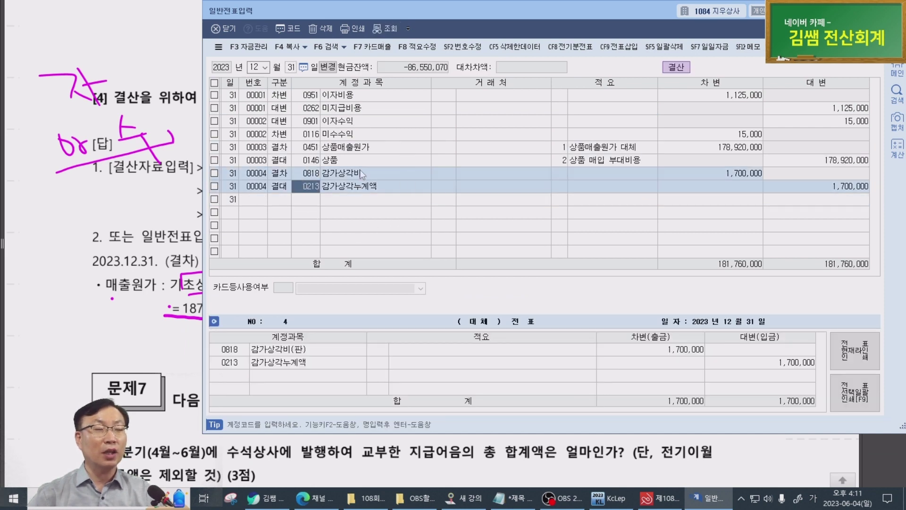
left_click(359, 171)
left_click(572, 159)
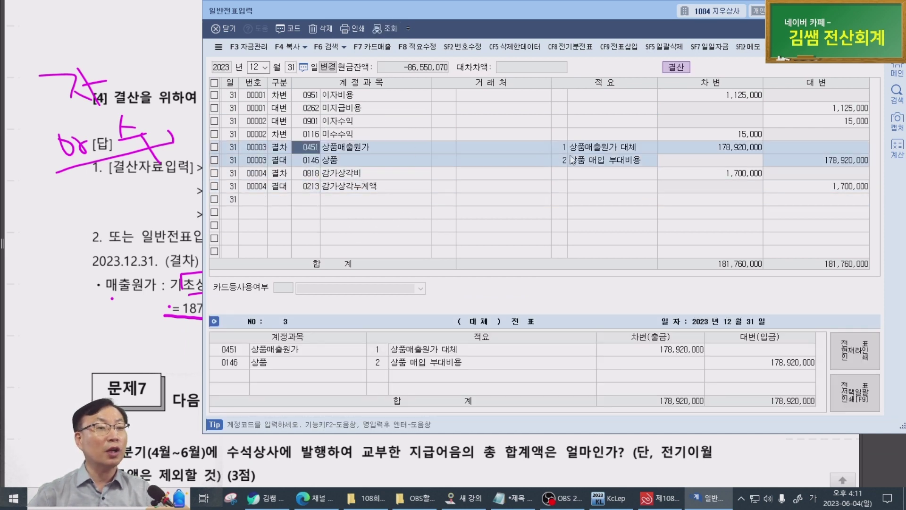
left_click(737, 152)
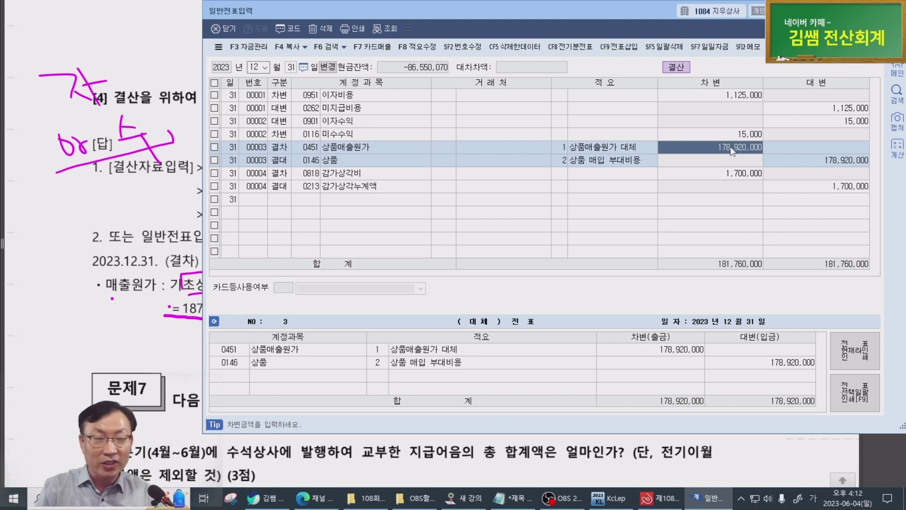
left_click(613, 152)
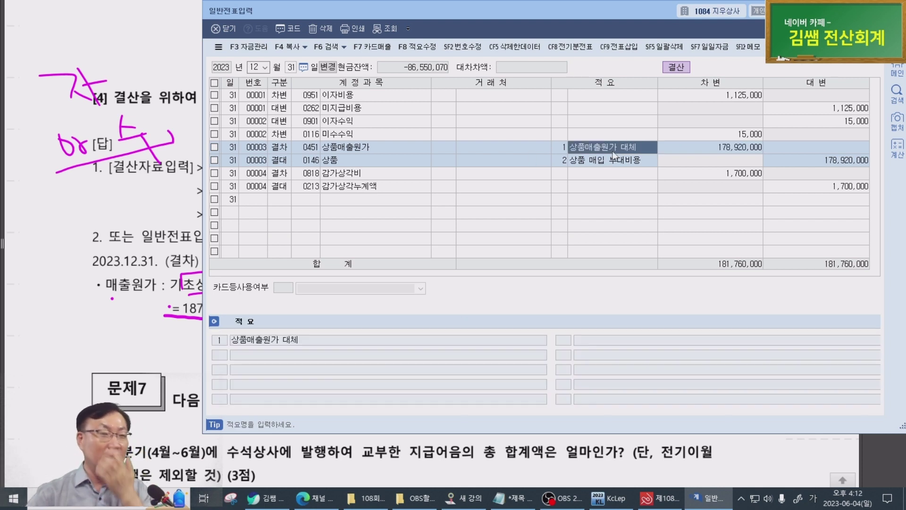
Return to the problem sheet and handwrite "상품 − 기말 = 매.원" beneath the 매출원가 formula of problem [4].
left_click(103, 170)
scroll(236, 243, "down", 1)
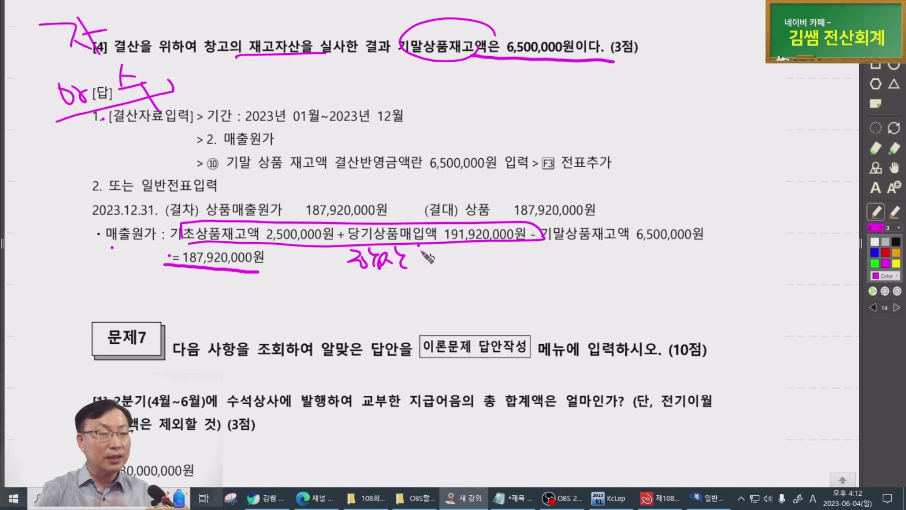
mouse_move(427, 257)
left_mouse_down()
mouse_move(460, 271)
mouse_move(467, 257)
left_mouse_up()
left_click_drag(536, 255, 612, 269)
left_click_drag(684, 254, 698, 257)
mouse_move(708, 250)
left_mouse_down()
mouse_move(715, 259)
mouse_move(770, 261)
mouse_move(750, 261)
left_mouse_up()
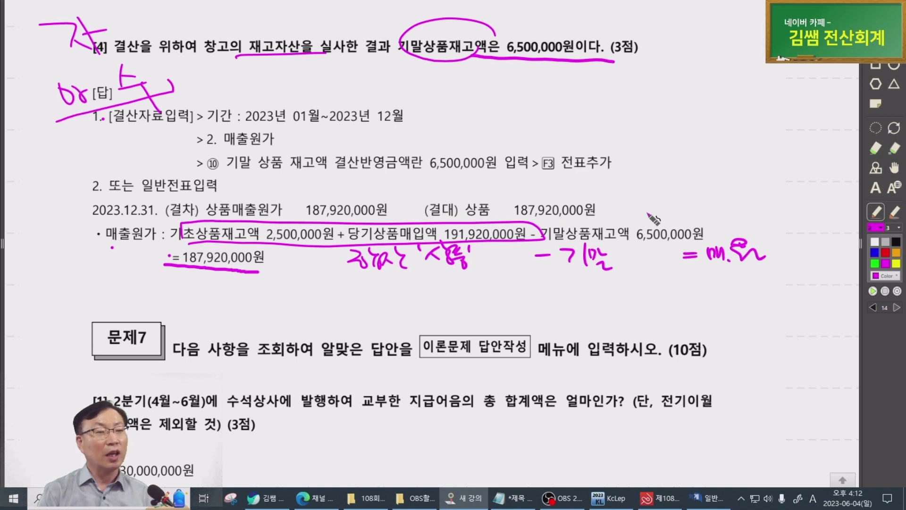
Box and star the 일반전표입력 entry in problem [4]'s answer, and circle 결산자료입력, 6,500,000원 and F3 전표추가.
mouse_move(651, 208)
left_mouse_down()
mouse_move(461, 194)
mouse_move(180, 195)
mouse_move(319, 214)
mouse_move(658, 208)
left_mouse_up()
mouse_move(133, 194)
left_mouse_down()
mouse_move(153, 207)
mouse_move(109, 207)
mouse_move(185, 186)
left_mouse_up()
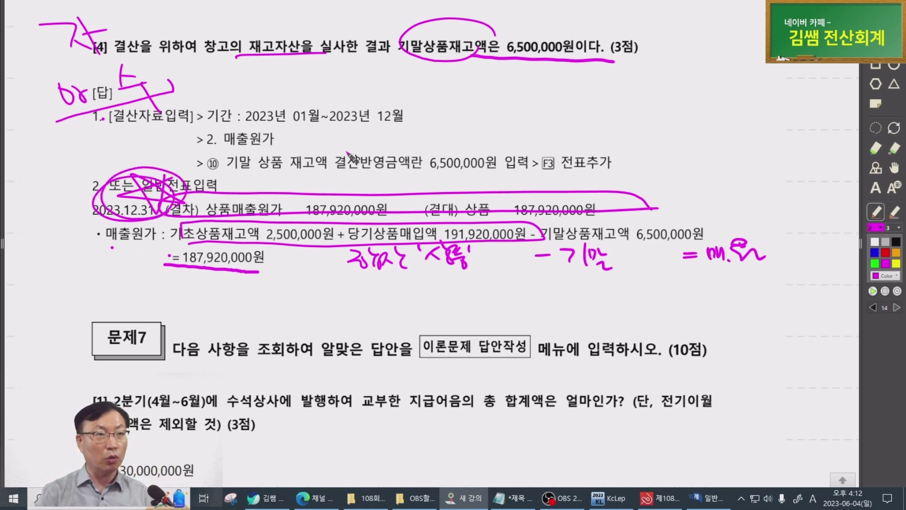
mouse_move(160, 134)
left_mouse_down()
mouse_move(95, 130)
mouse_move(150, 136)
left_mouse_up()
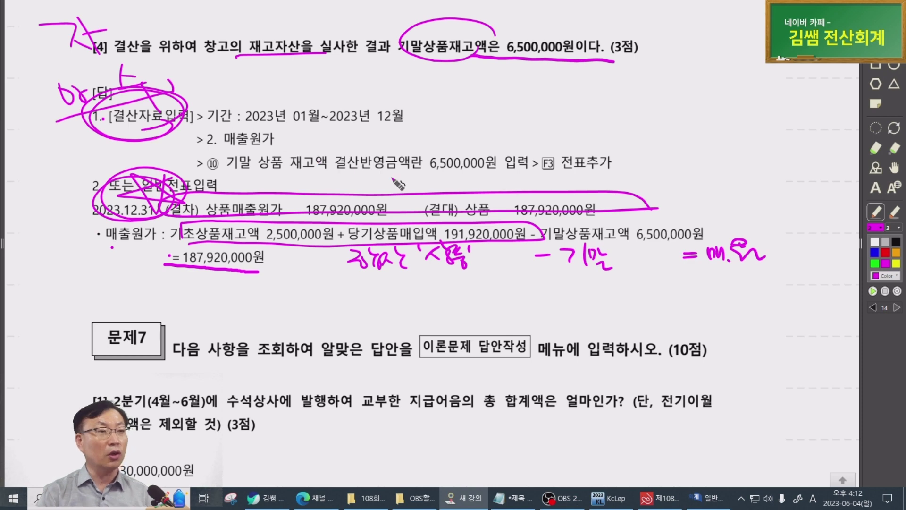
mouse_move(506, 176)
left_mouse_down()
mouse_move(427, 151)
mouse_move(461, 137)
mouse_move(471, 182)
left_mouse_up()
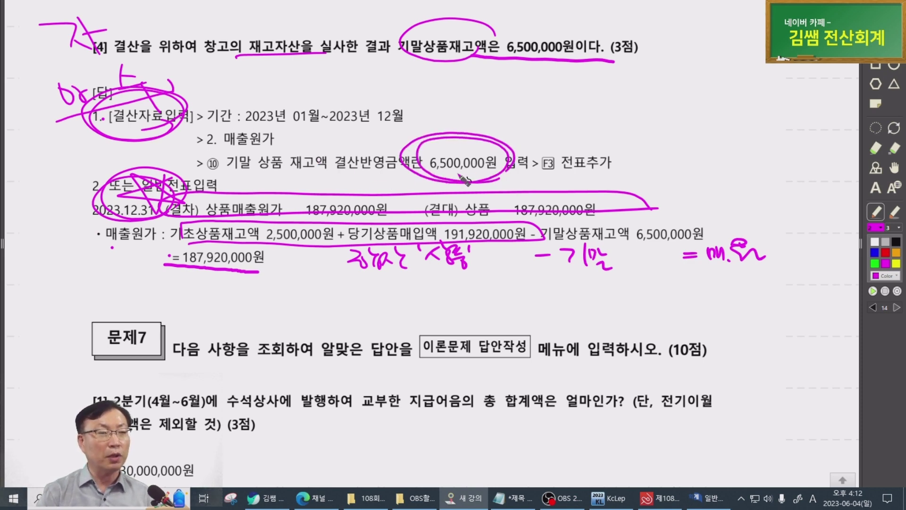
mouse_move(585, 167)
left_mouse_down()
mouse_move(538, 161)
mouse_move(628, 177)
mouse_move(613, 141)
left_mouse_up()
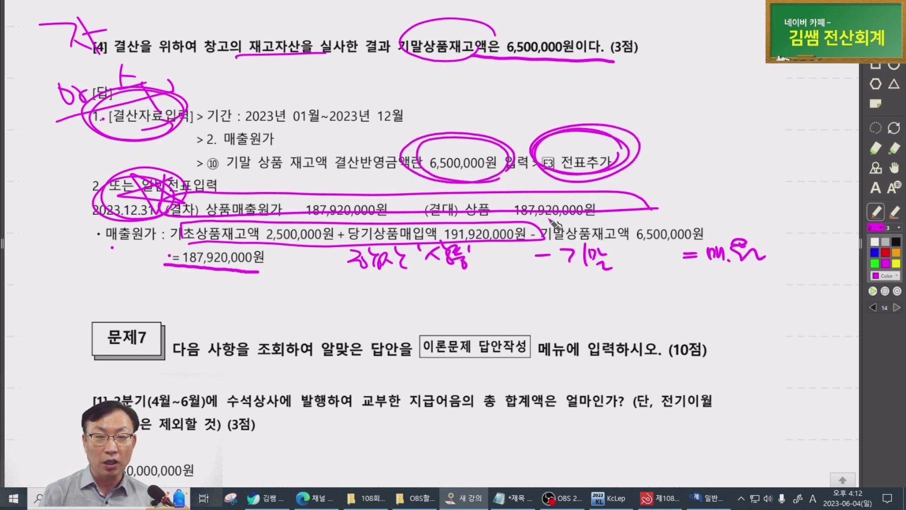
Circle F3 전표추가 in the answer to problem [3].
scroll(564, 231, "up", 2)
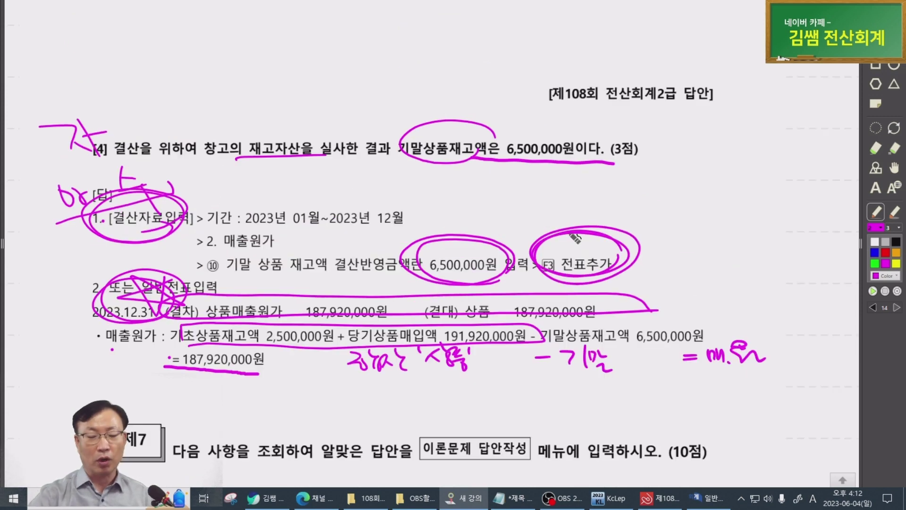
scroll(574, 237, "up", 5)
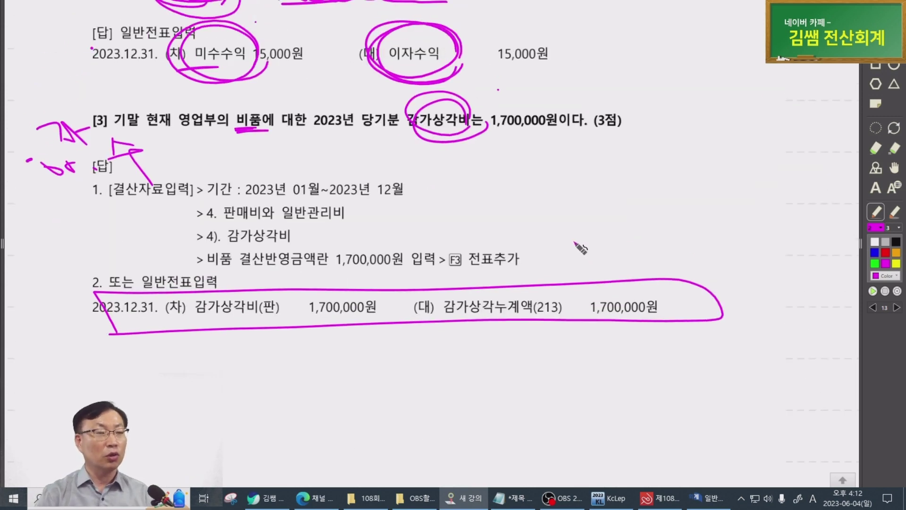
mouse_move(521, 259)
left_mouse_down()
mouse_move(456, 261)
mouse_move(537, 276)
mouse_move(542, 264)
left_mouse_up()
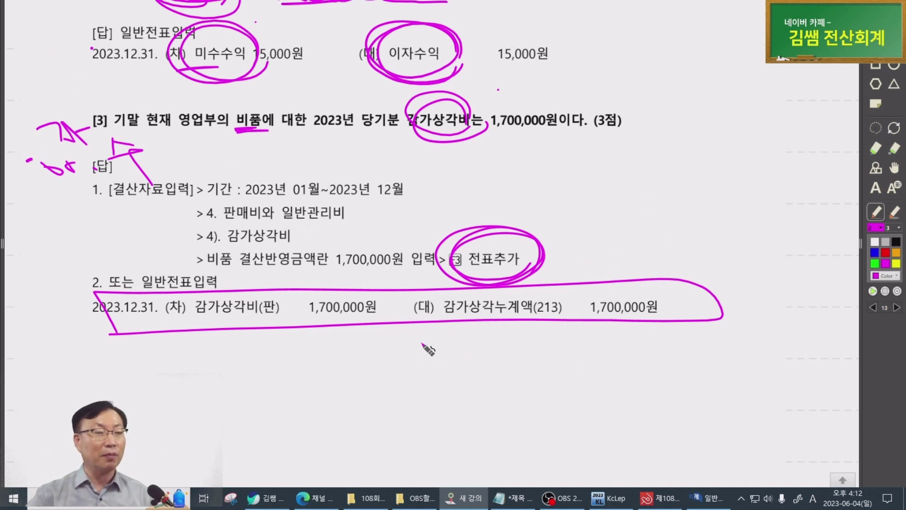
Bring up the 일반전표입력 window in KcLep and close it.
scroll(428, 350, "down", 2)
scroll(452, 341, "down", 3)
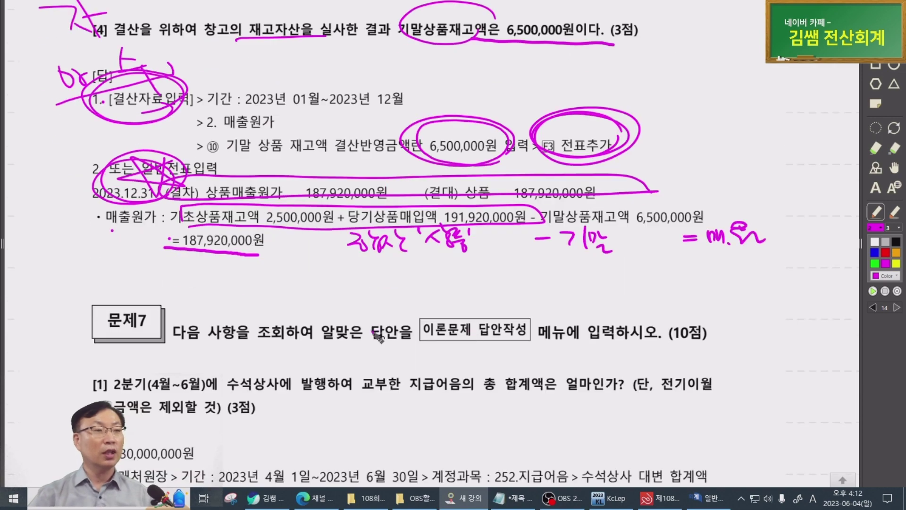
left_click(706, 498)
key("Escape")
key("Escape")
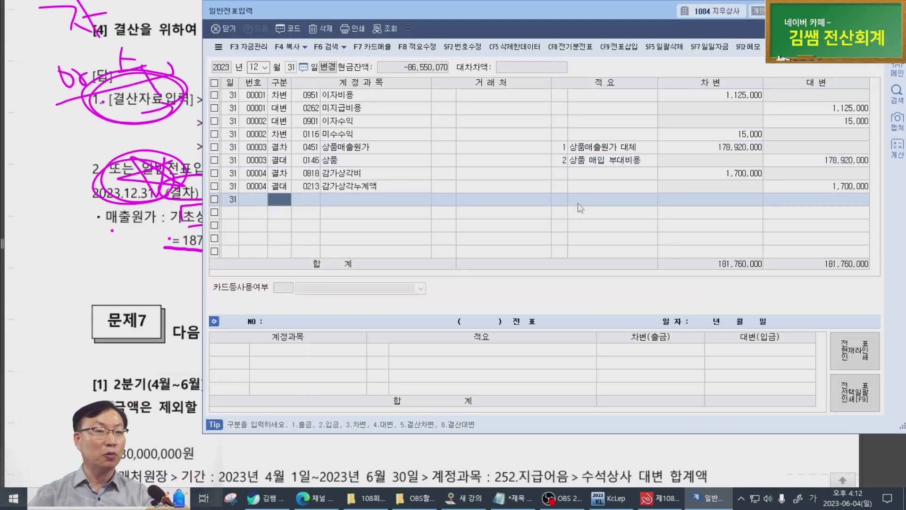
Underline (10점) in the 문제7 heading on the problem sheet and handwrite "BD" beside the 문제7 label.
scroll(340, 366, "down", 6)
scroll(330, 358, "down", 2)
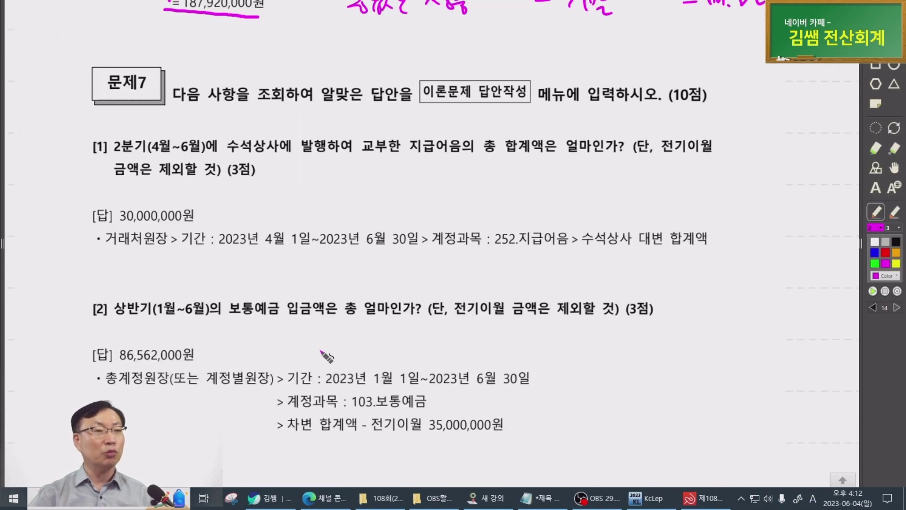
left_click_drag(660, 117, 721, 121)
scroll(406, 226, "down", 3)
scroll(410, 230, "down", 2)
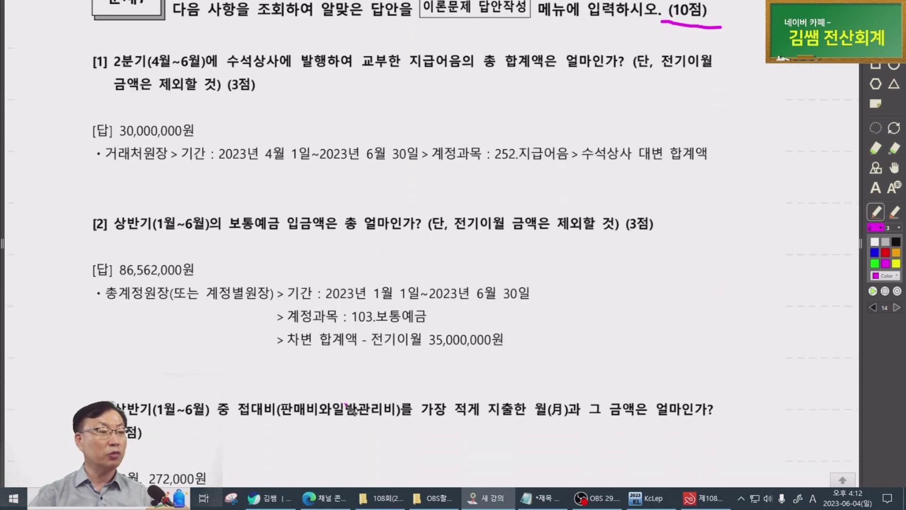
scroll(236, 265, "up", 5)
scroll(165, 230, "down", 1)
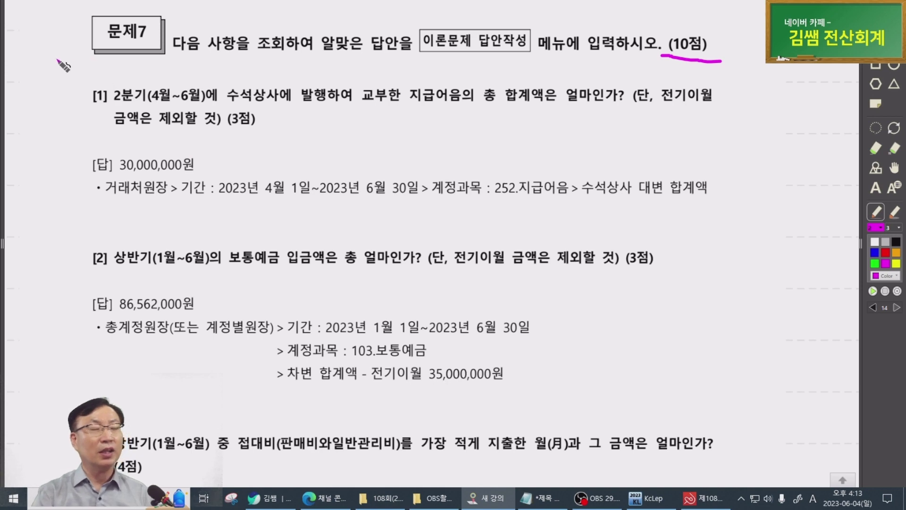
mouse_move(47, 46)
left_mouse_down()
mouse_move(59, 71)
mouse_move(69, 61)
mouse_move(60, 67)
mouse_move(114, 58)
left_mouse_up()
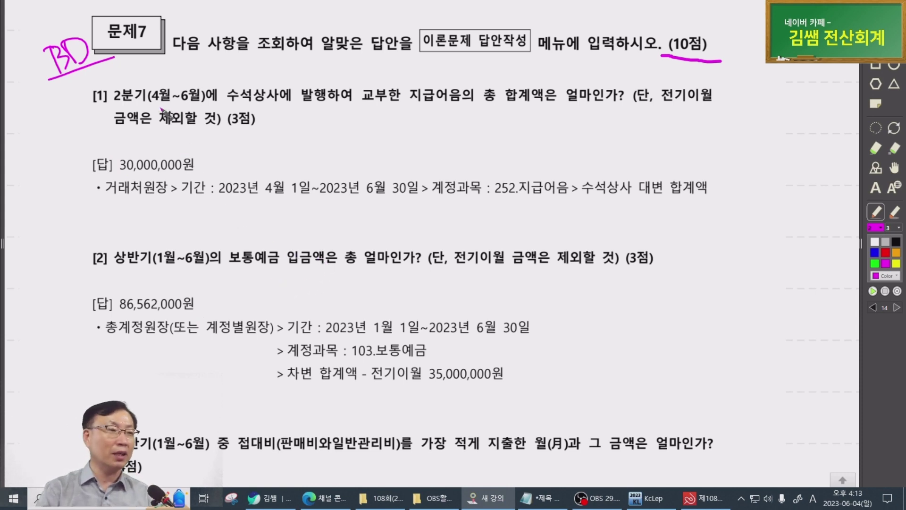
Underline the period, supplier, 교부한 지급어음, 합계액 and exclusion condition in 문제7 [1], and circle 지급어음 and 수석상사.
mouse_move(93, 99)
left_mouse_down()
mouse_move(427, 105)
mouse_move(469, 97)
mouse_move(416, 113)
mouse_move(434, 78)
left_mouse_up()
left_click_drag(487, 111, 565, 107)
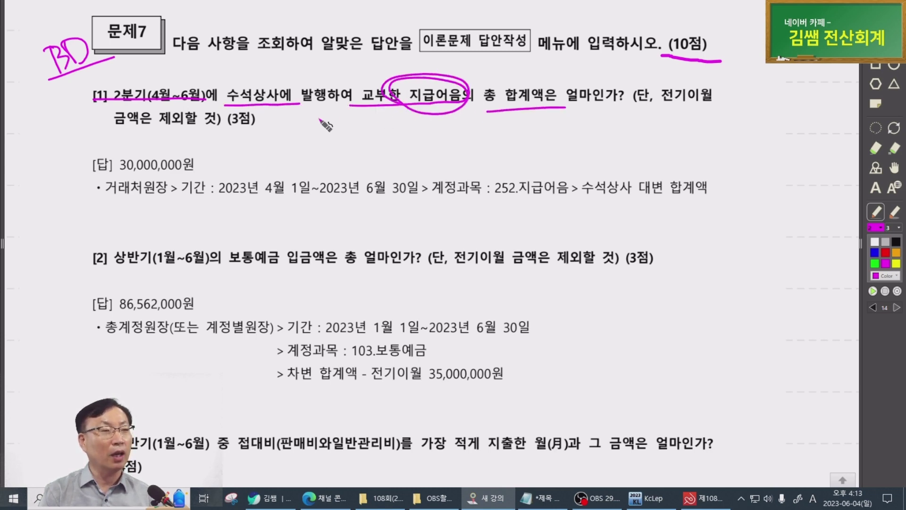
mouse_move(230, 98)
left_mouse_down()
mouse_move(264, 76)
mouse_move(240, 116)
left_mouse_up()
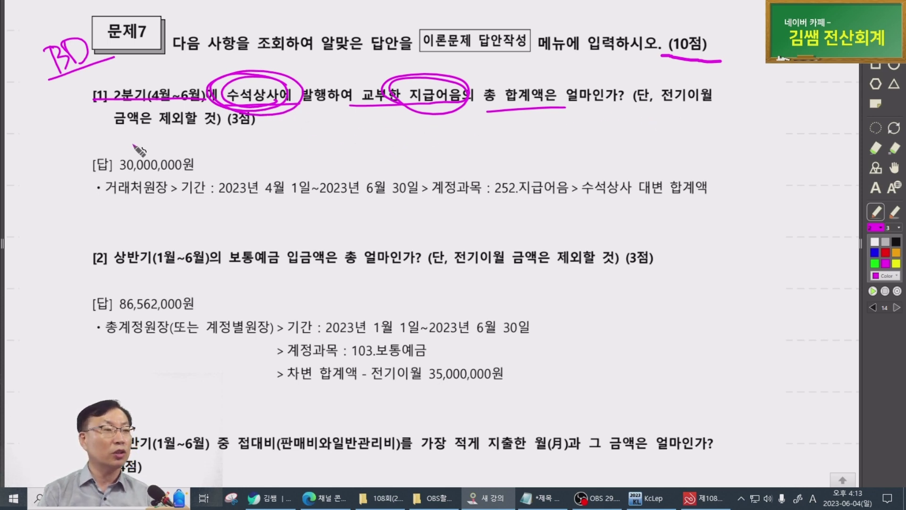
left_click_drag(112, 138, 181, 134)
Circle 수석상사 again and link it to a circled 거래처원장 in the answer to 문제7 [1].
left_click_drag(275, 109, 229, 97)
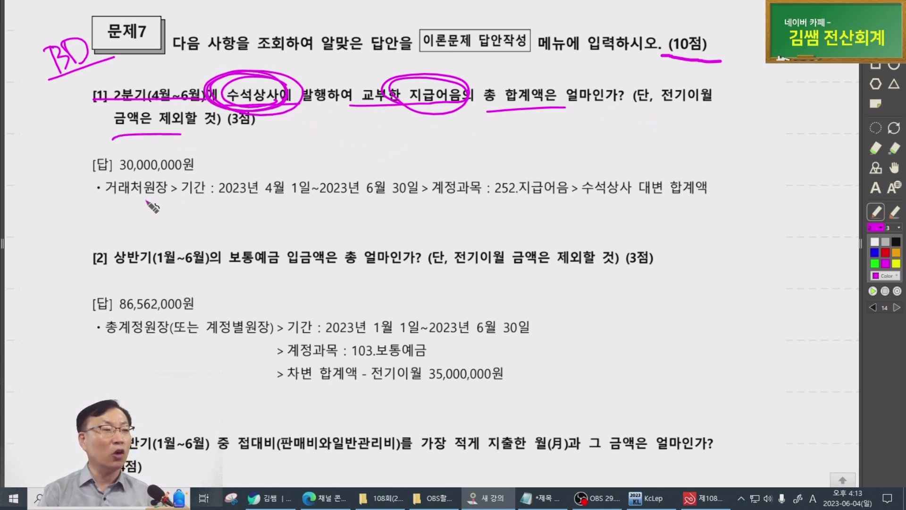
mouse_move(145, 200)
left_mouse_down()
mouse_move(155, 212)
mouse_move(170, 182)
mouse_move(182, 188)
left_mouse_up()
mouse_move(218, 117)
left_mouse_down()
mouse_move(172, 186)
mouse_move(166, 168)
left_mouse_up()
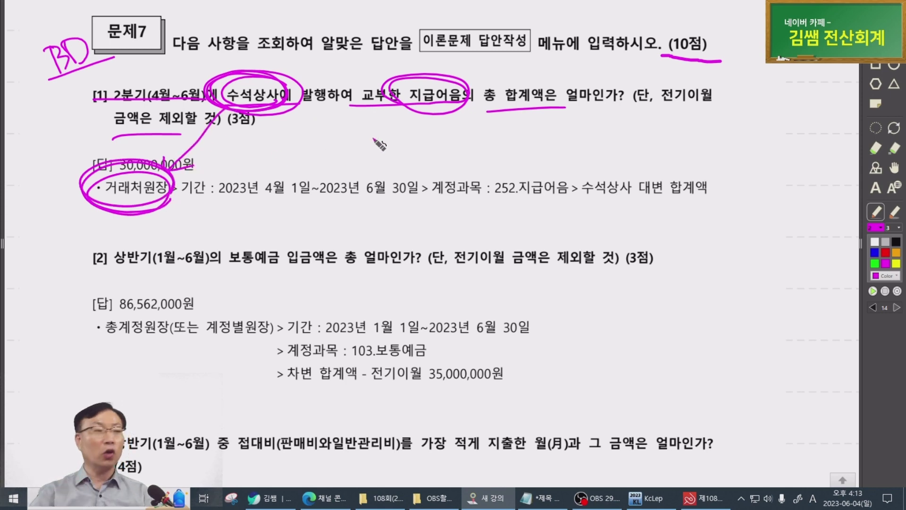
Switch to KcLep, open 거래처원장 and move its window so the problem sheet's edge shows.
scroll(267, 111, "down", 1)
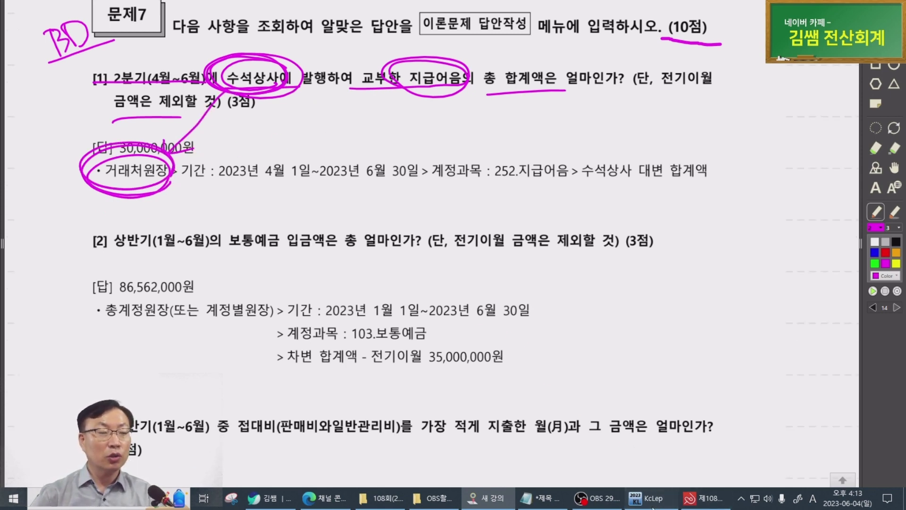
left_click(646, 498)
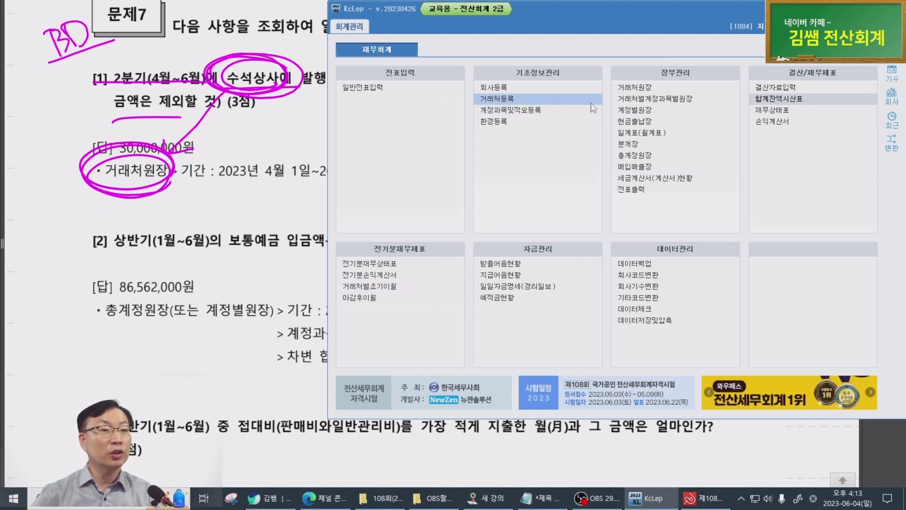
left_click(658, 90)
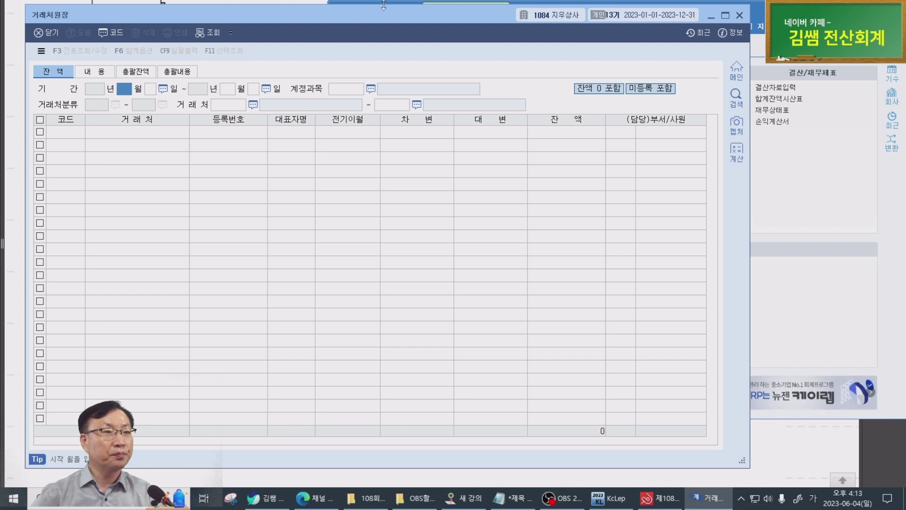
left_click_drag(414, 22, 569, 17)
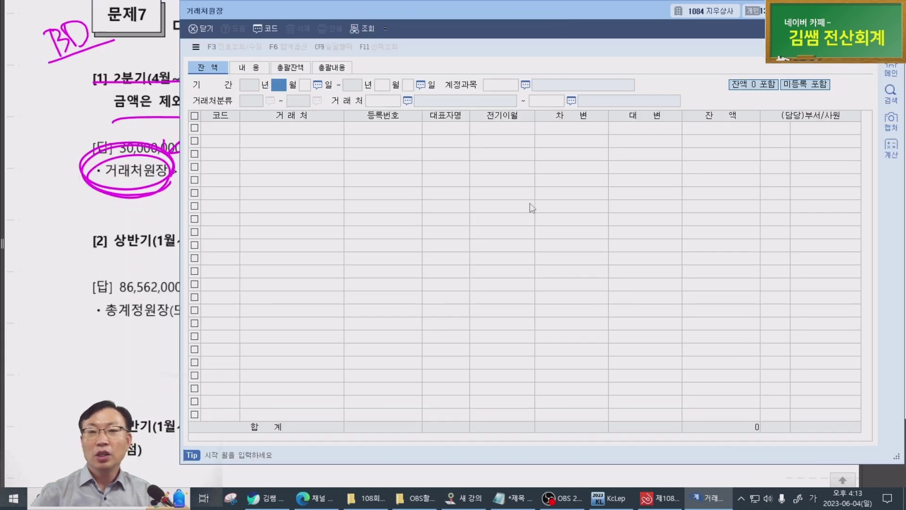
Set the 거래처원장 period to 1 April through 30 June 2023.
type("4")
key("Return")
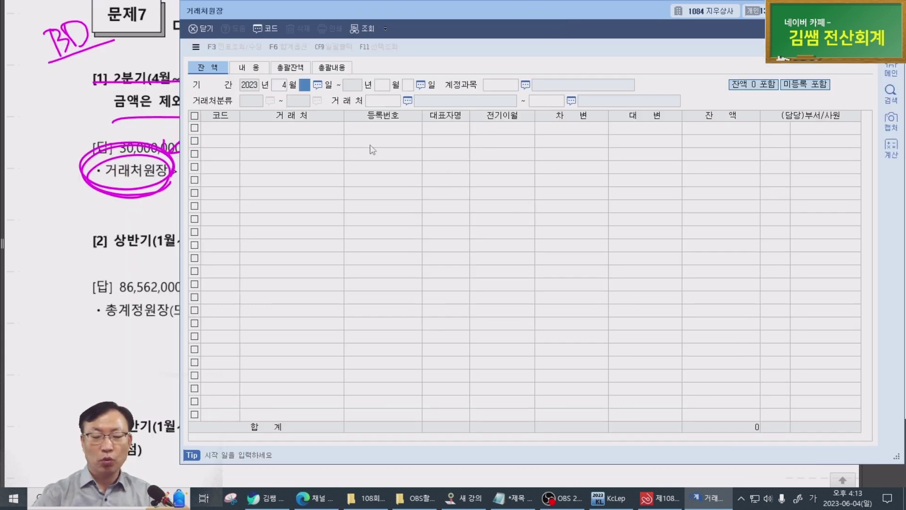
key("Return")
type("6")
key("Return")
key("Return")
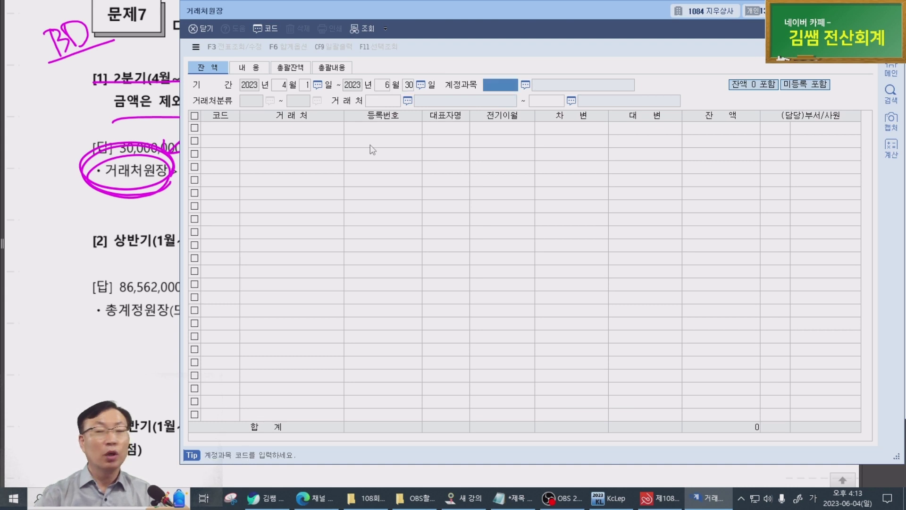
Query account 0252 지급어음 for the customers from 00102 중화상사 to 99603 삼성카드.
type("0252")
key("Return")
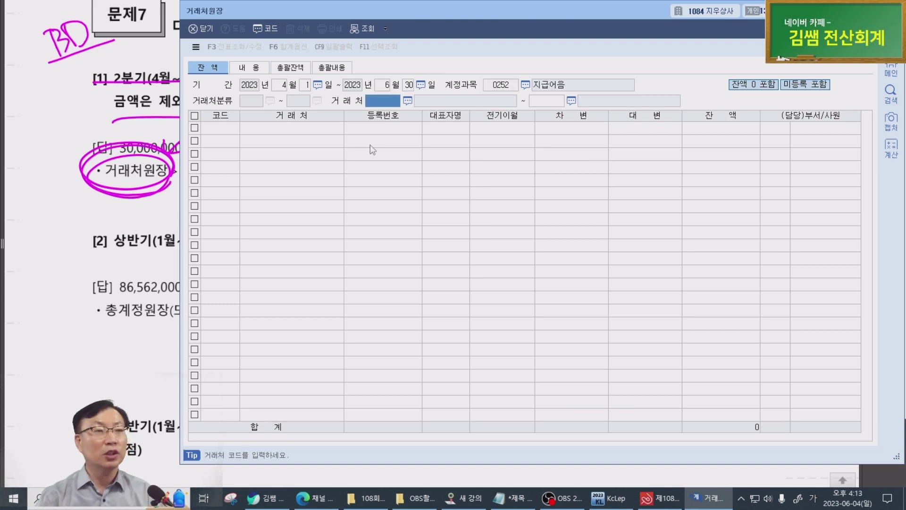
left_click(504, 86)
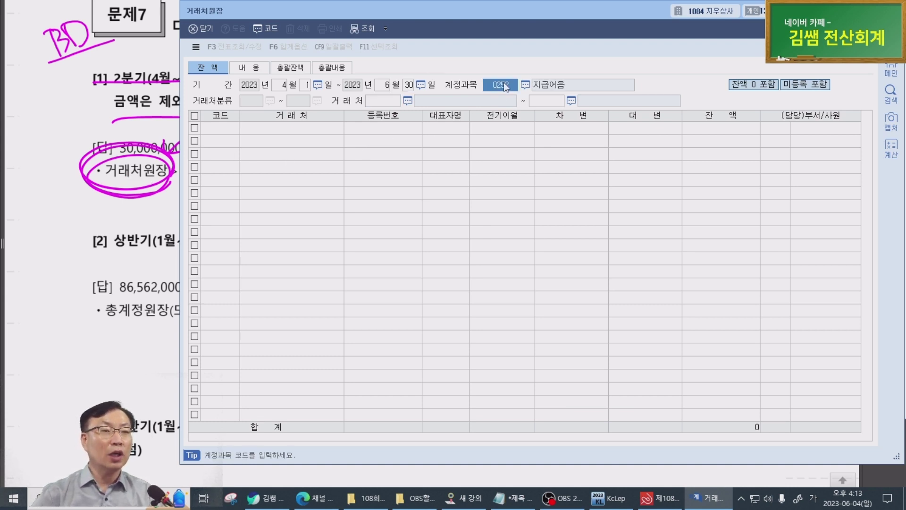
key("Return")
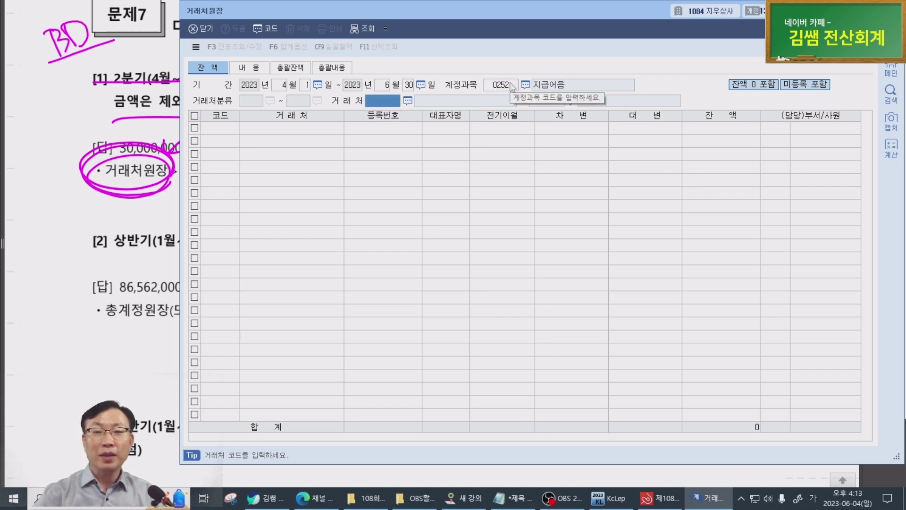
key("Return")
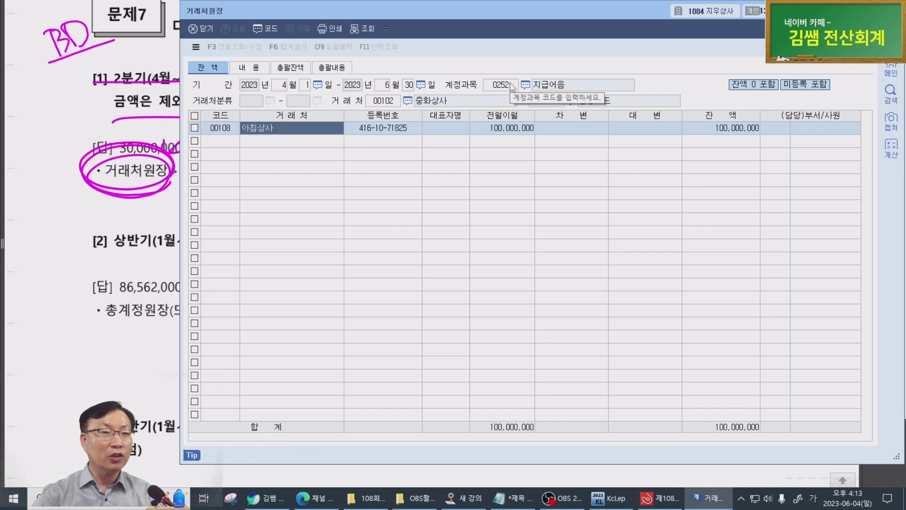
Examine the 거래처 and 대변 columns of the 지급어음 result for the second quarter.
left_click(300, 127)
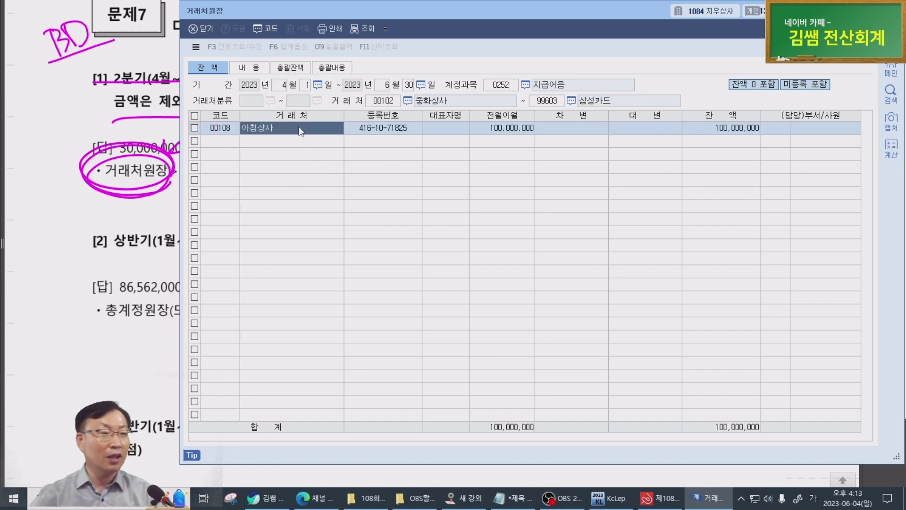
left_click(299, 128)
left_click(299, 129)
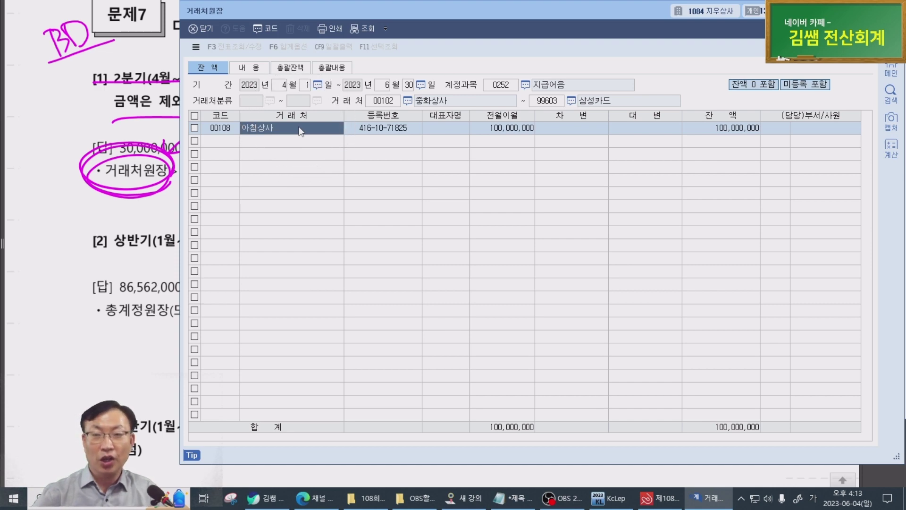
left_click(299, 128)
left_click(299, 129)
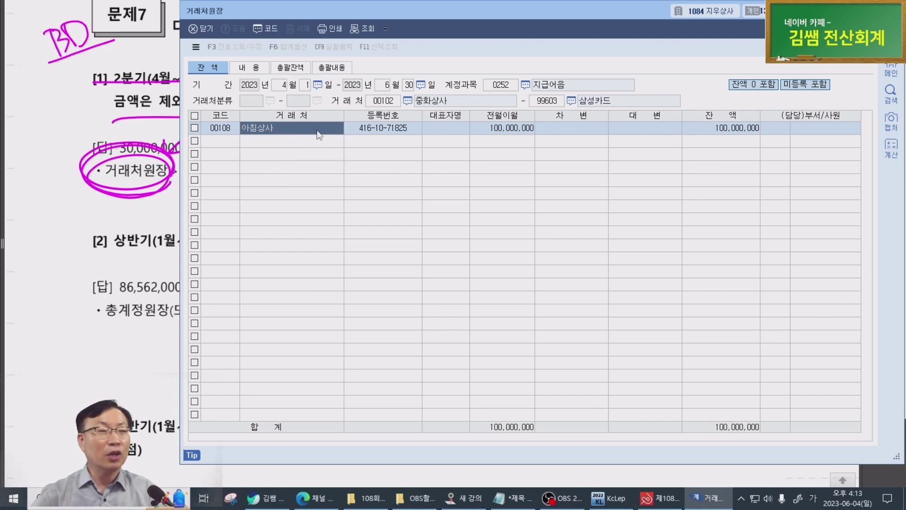
left_click(638, 128)
left_click(643, 128)
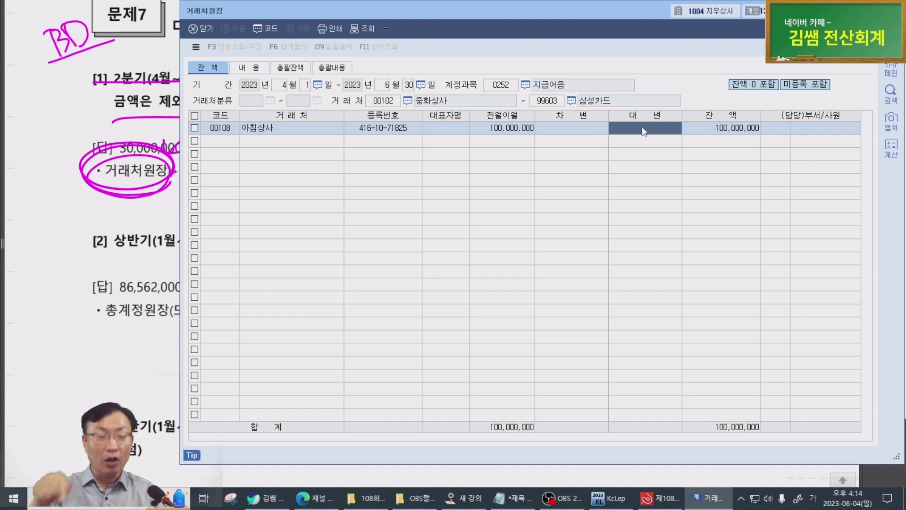
Return to the problem sheet, underline 수석상사 and circle 대변 합계액 in answer [1], and underline 발행하여 교부한 in its question.
left_click(86, 247)
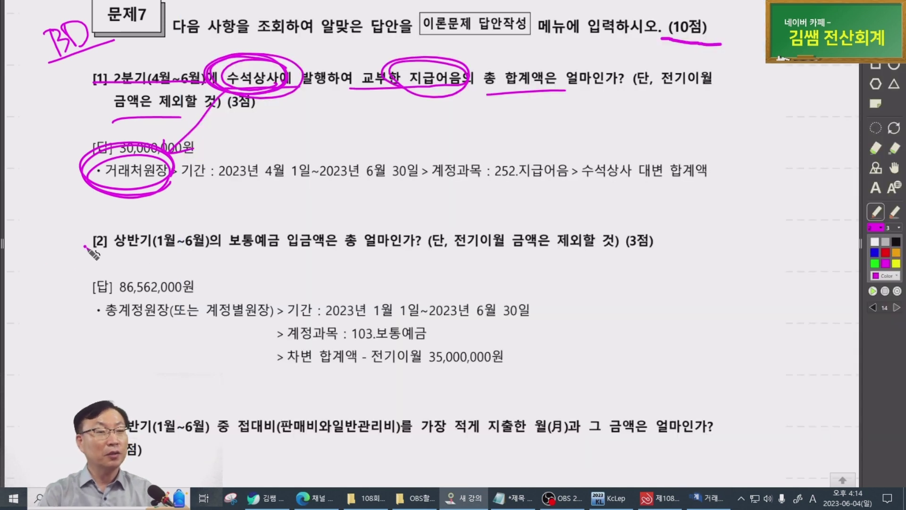
mouse_move(589, 184)
left_mouse_down()
mouse_move(647, 191)
mouse_move(714, 182)
left_mouse_up()
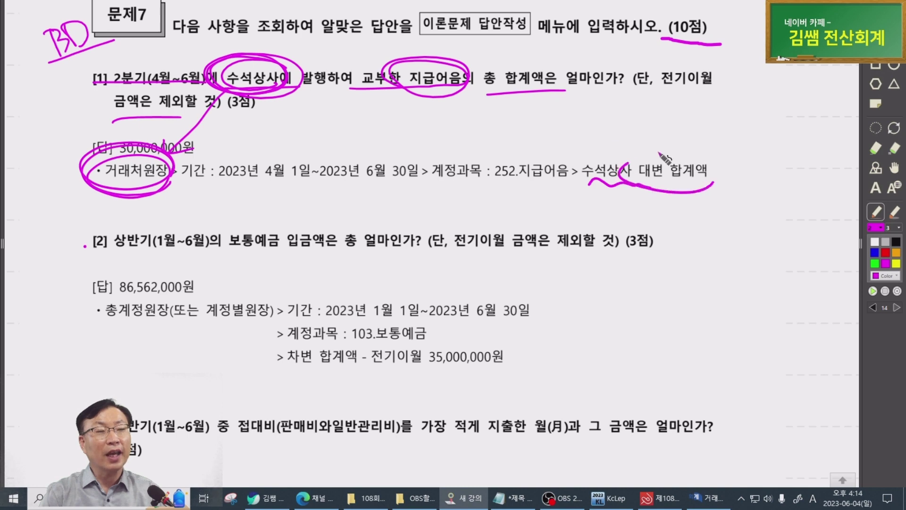
mouse_move(666, 158)
left_mouse_down()
mouse_move(720, 160)
mouse_move(713, 186)
left_mouse_up()
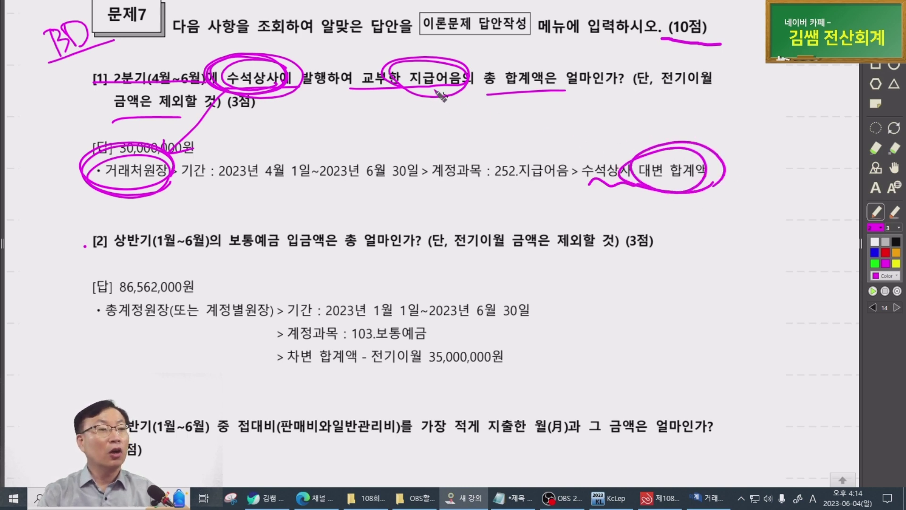
left_click_drag(307, 88, 420, 88)
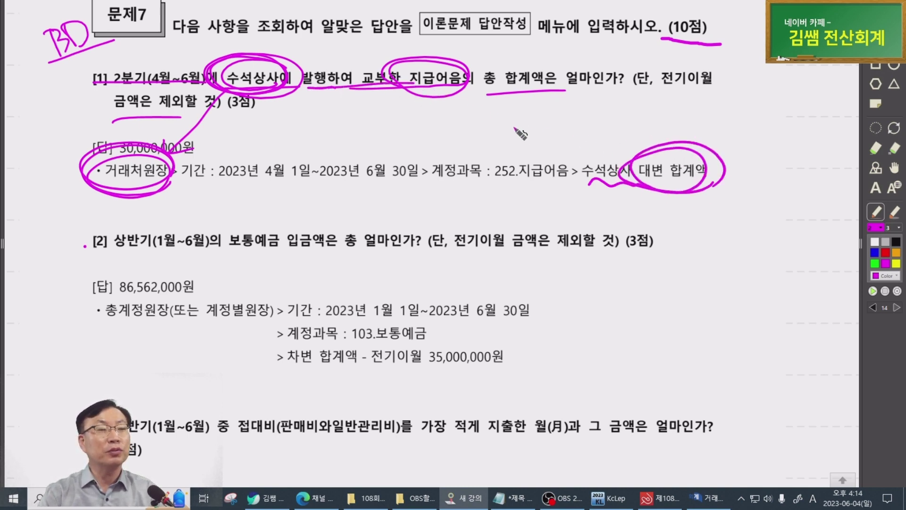
Handwrite "지.어 xx" below question [1], underline it and link it to the circled 대변 합계액.
mouse_move(501, 99)
left_mouse_down()
mouse_move(529, 143)
mouse_move(574, 127)
mouse_move(622, 128)
left_mouse_up()
mouse_move(622, 118)
left_mouse_down()
mouse_move(610, 128)
mouse_move(634, 128)
left_mouse_up()
left_click_drag(634, 116, 623, 128)
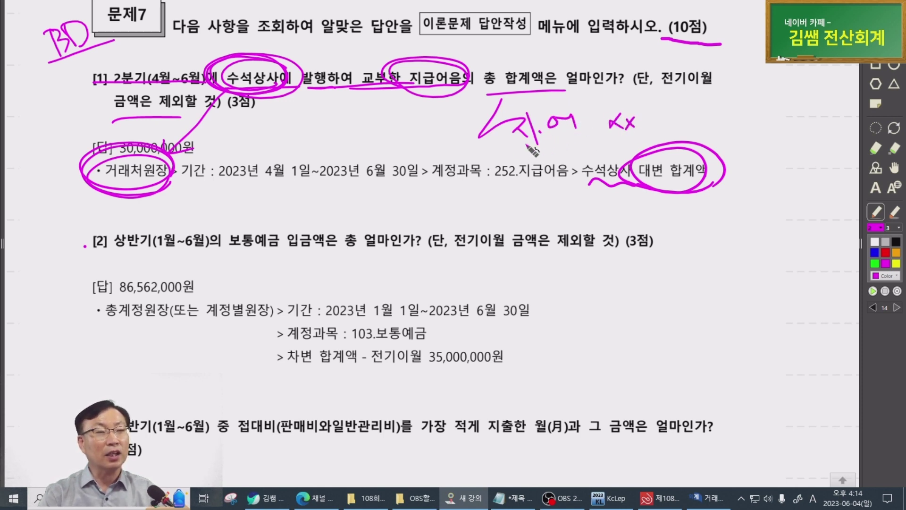
mouse_move(505, 147)
left_mouse_down()
mouse_move(691, 135)
mouse_move(702, 157)
left_mouse_up()
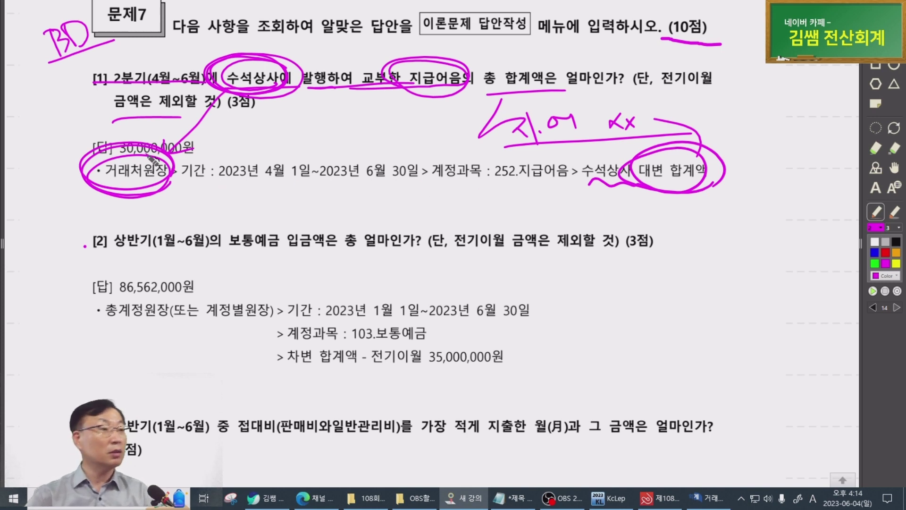
Underline 상반기(1월~6월) in 문제7 [2] and circle 보통예금 and 입금액.
scroll(288, 220, "down", 3)
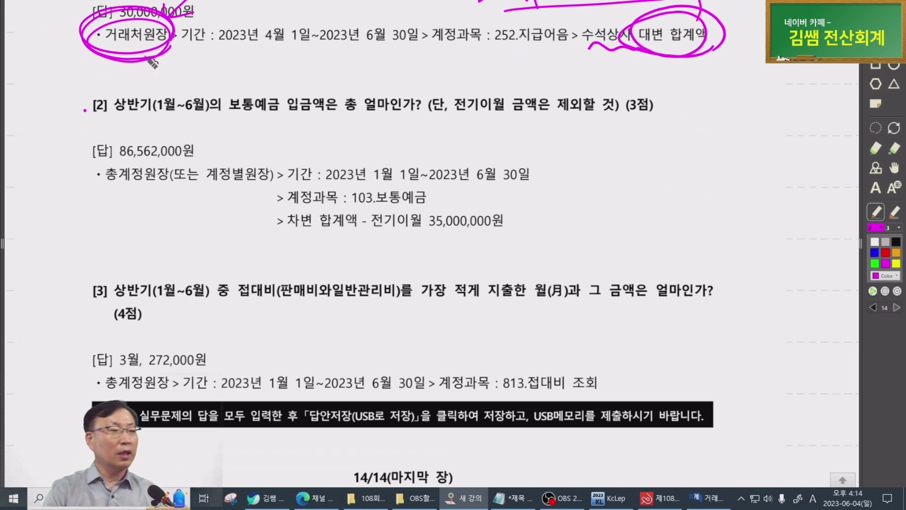
mouse_move(103, 113)
left_mouse_down()
mouse_move(327, 123)
mouse_move(283, 101)
left_mouse_up()
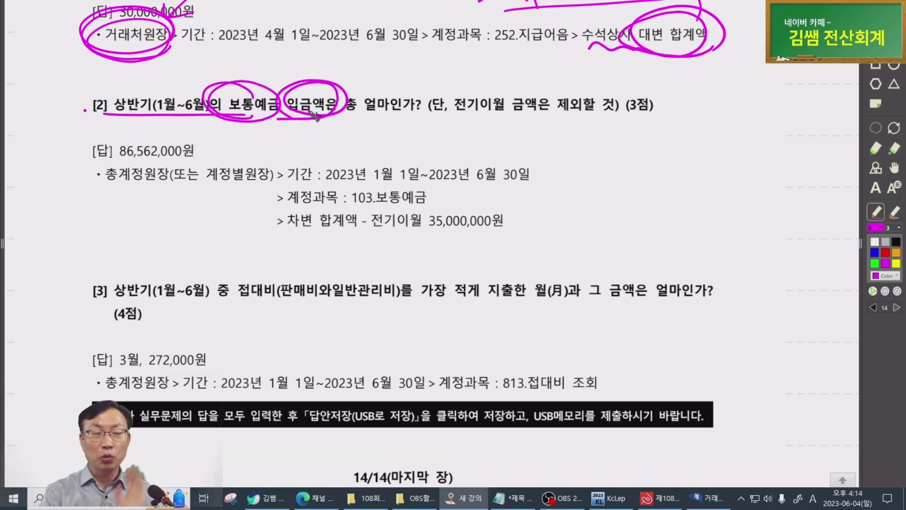
Circle 차변 합계액 in answer [2], circle 제외할 in its question, and underline the 전기이월 금액은 제외할 condition in questions [1] and [2].
mouse_move(317, 240)
left_mouse_down()
mouse_move(350, 236)
mouse_move(323, 244)
left_mouse_up()
mouse_move(446, 121)
left_mouse_down()
mouse_move(577, 117)
mouse_move(553, 115)
mouse_move(592, 103)
left_mouse_up()
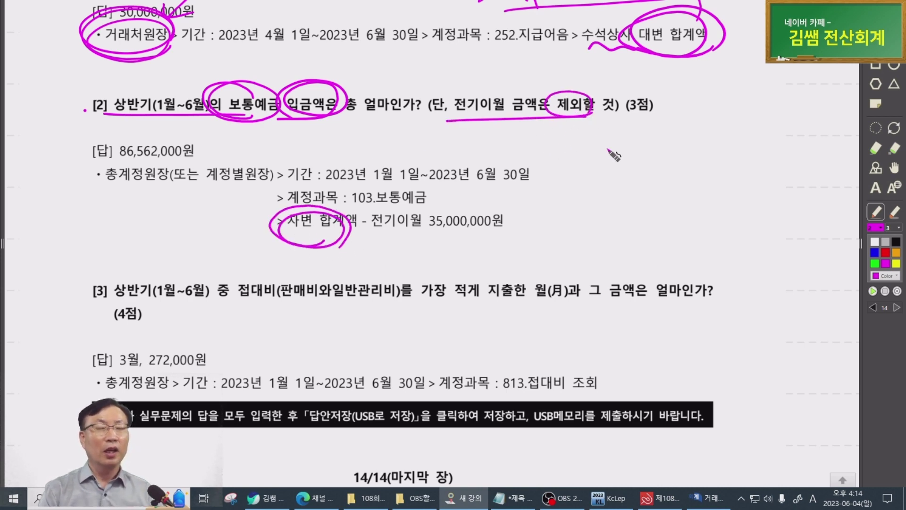
scroll(613, 154, "up", 5)
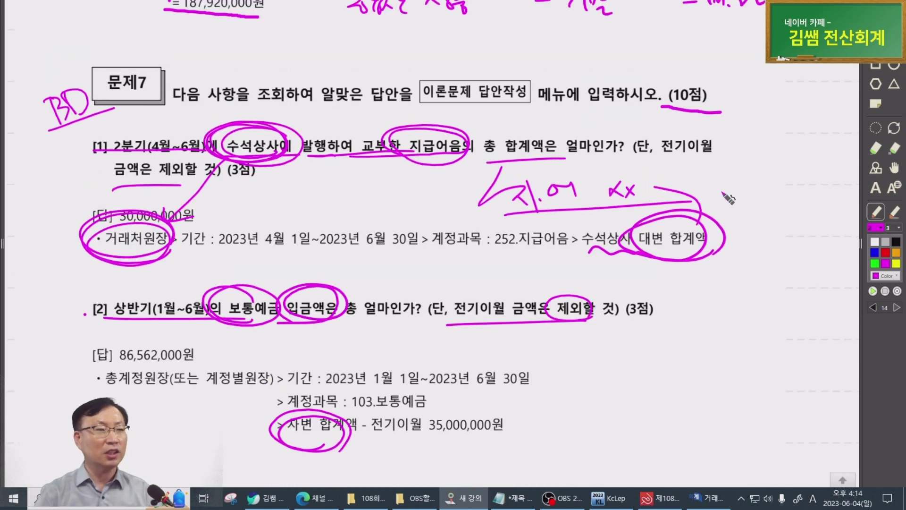
left_click_drag(643, 159, 721, 158)
left_click_drag(95, 181, 189, 180)
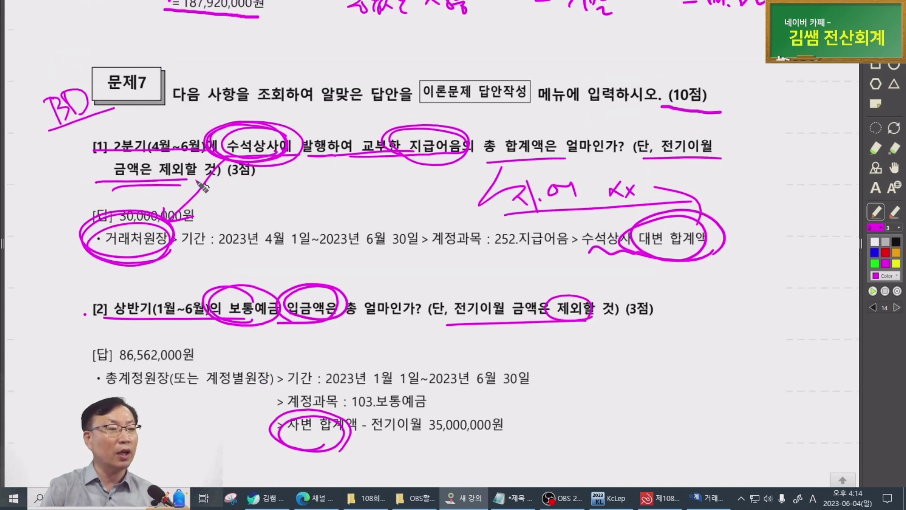
left_click_drag(432, 316, 592, 312)
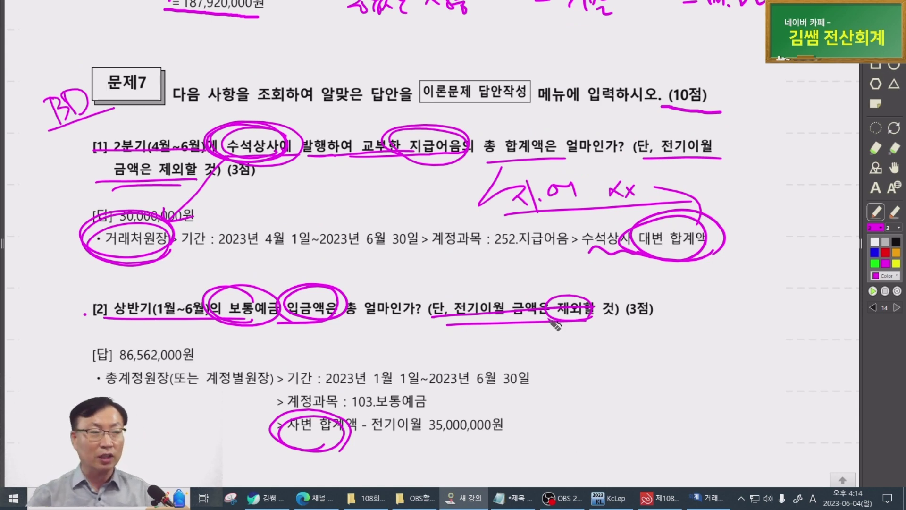
Circle 보통예금 in question [2] again and draw arrows from it to 총계정원장 and 계정별원장 in the answer.
scroll(554, 325, "down", 1)
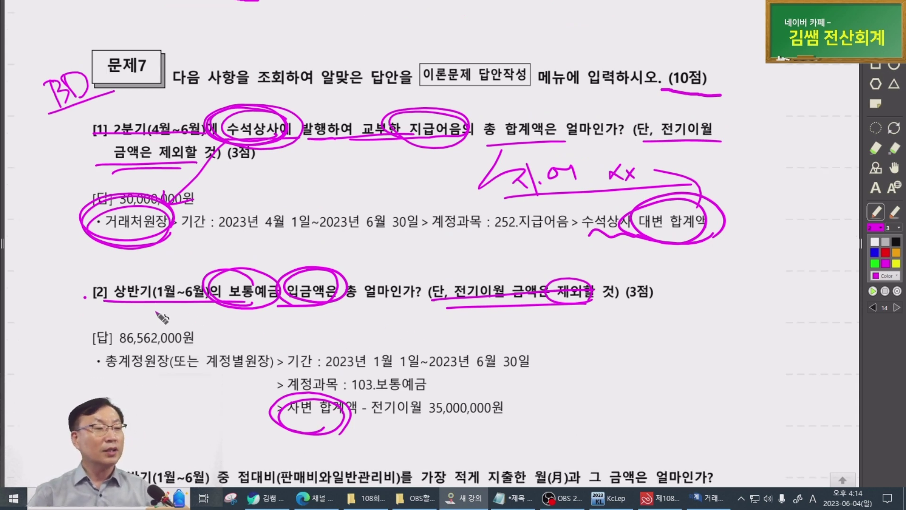
mouse_move(258, 320)
left_mouse_down()
mouse_move(231, 279)
mouse_move(259, 317)
mouse_move(282, 281)
left_mouse_up()
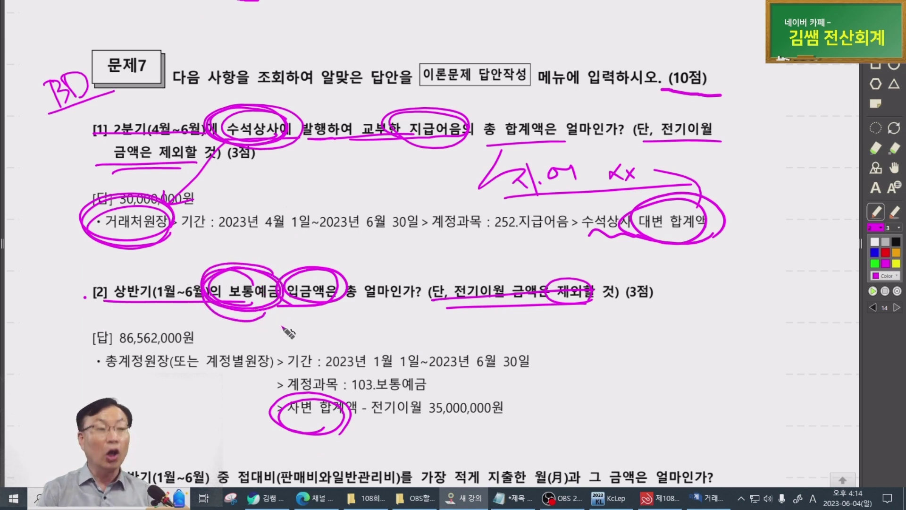
mouse_move(232, 311)
left_mouse_down()
mouse_move(238, 351)
mouse_move(246, 338)
mouse_move(197, 326)
mouse_move(166, 352)
mouse_move(192, 344)
left_mouse_up()
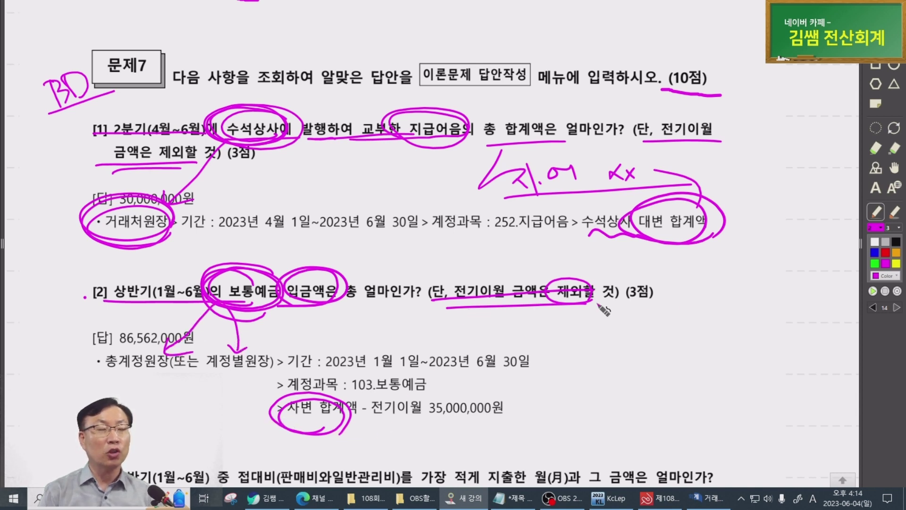
Switch to KcLep, close 거래처원장, open 총계정원장 and move its window clear of the problem sheet's edge.
left_click(706, 498)
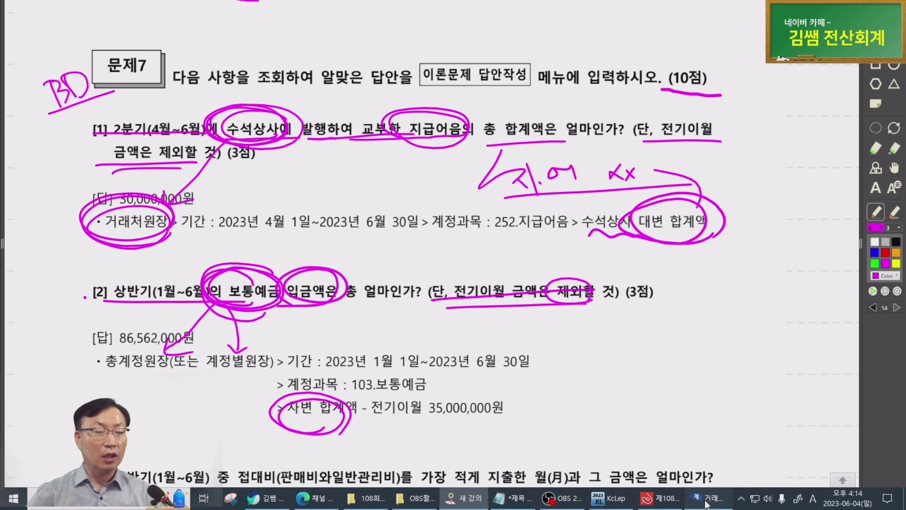
key("Escape")
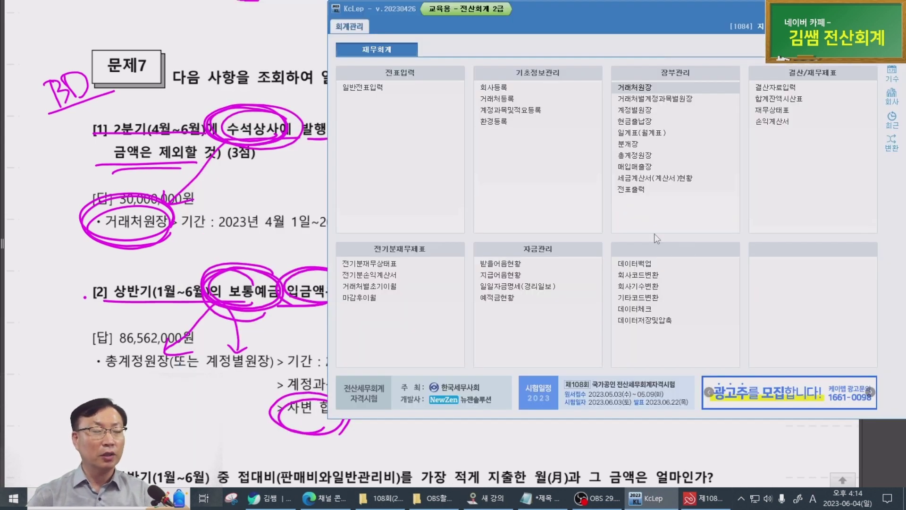
left_click(653, 153)
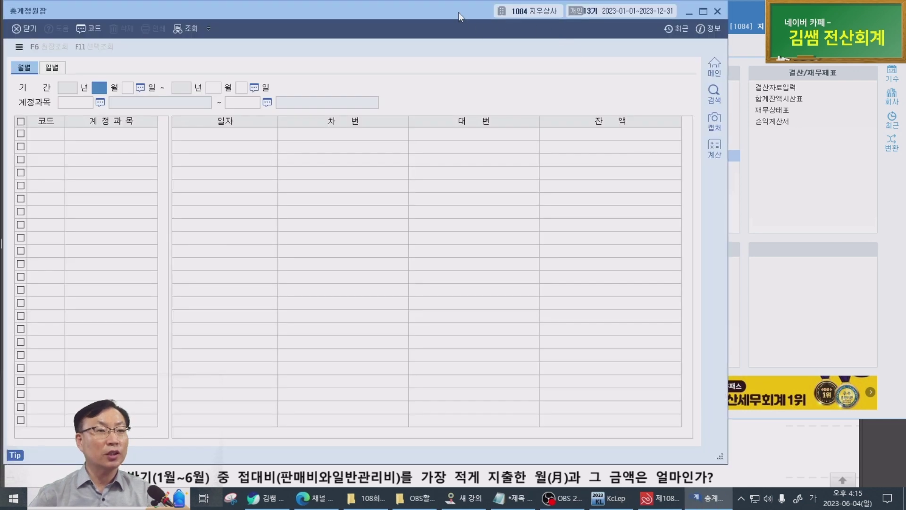
left_click_drag(457, 13, 632, 10)
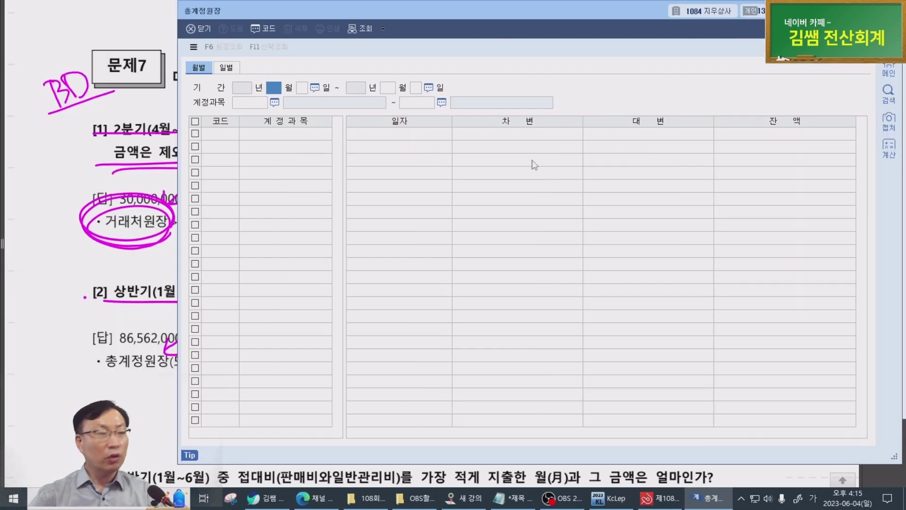
Query 총계정원장 for 2023년 01월 01일 to 06월 30일, with accounts from 0103 보통예금 to 0999 소득세등.
type("01")
key("Return")
type("06")
key("Return")
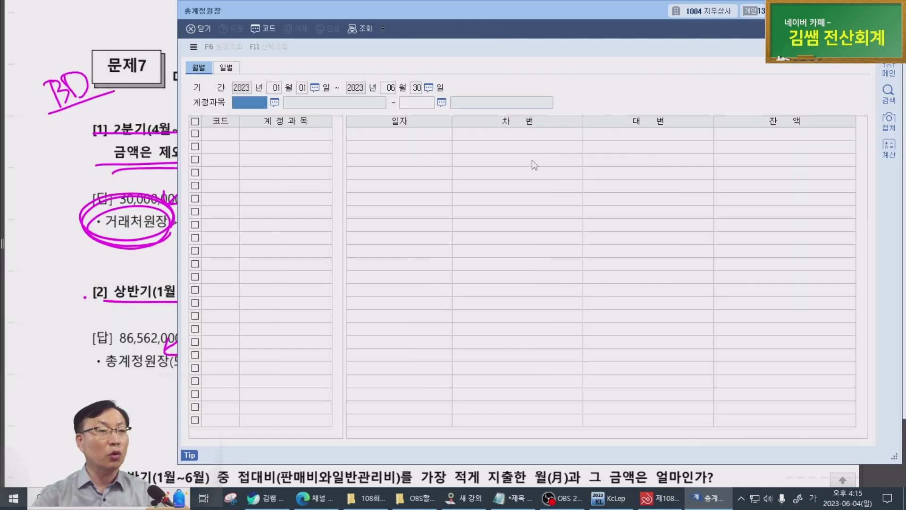
type("103")
key("Return")
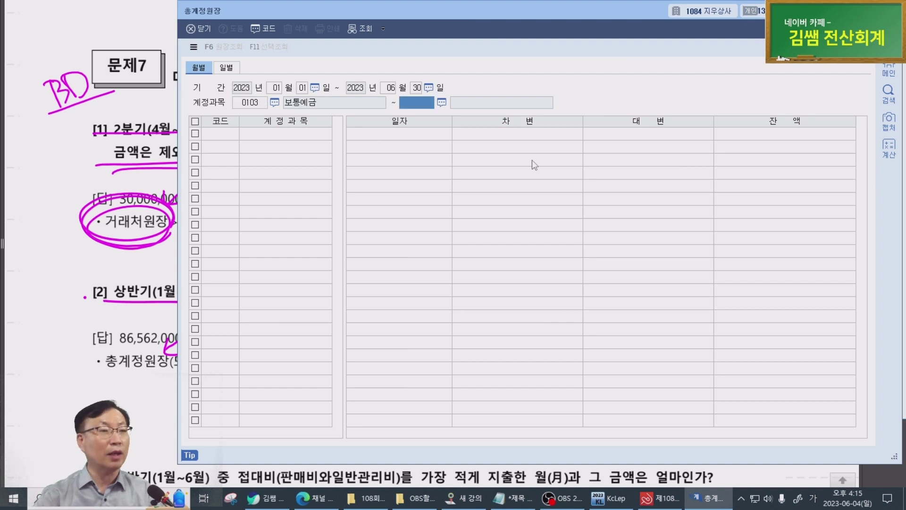
key("Return")
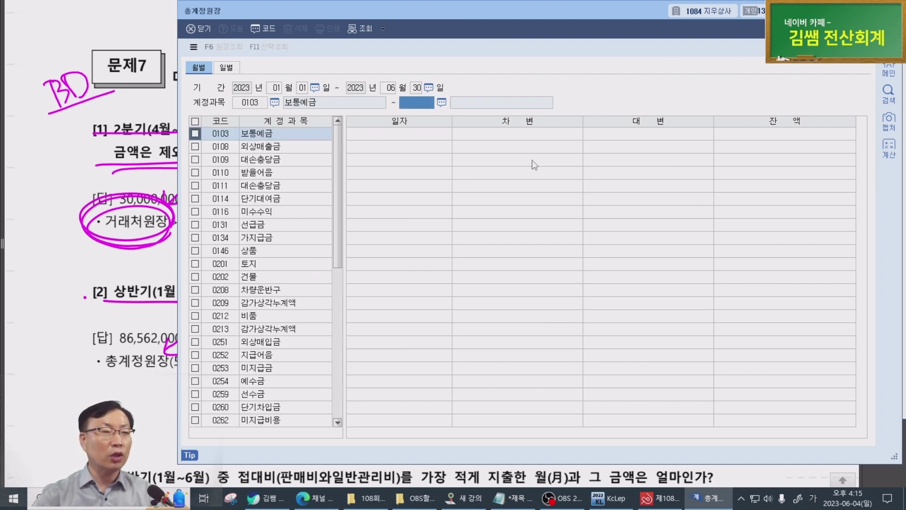
left_click(556, 151)
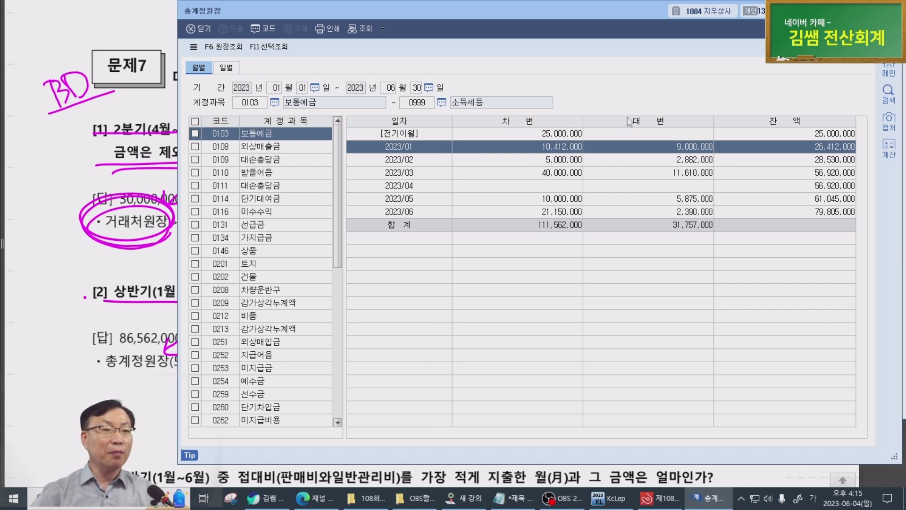
Examine the 차변 column of 보통예금, comparing the 합계 row with the 전기이월 and January to June rows.
key("ctrl")
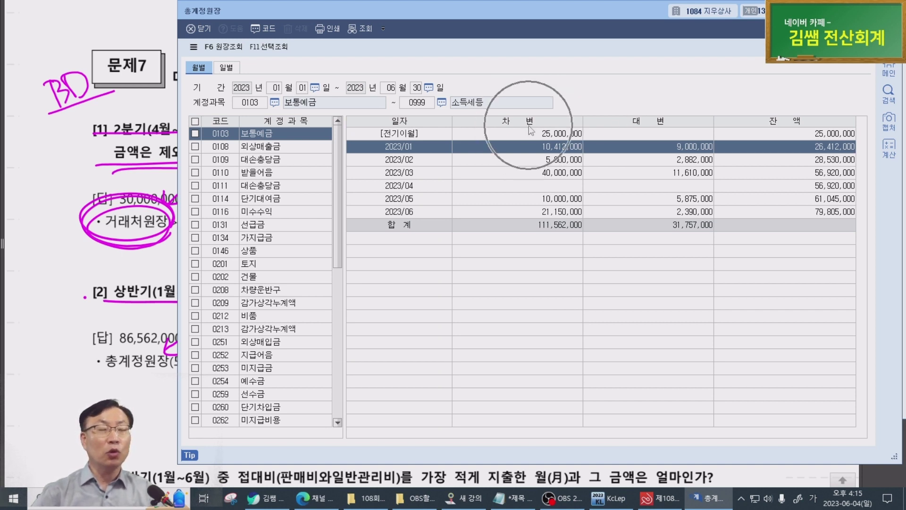
left_click(549, 227)
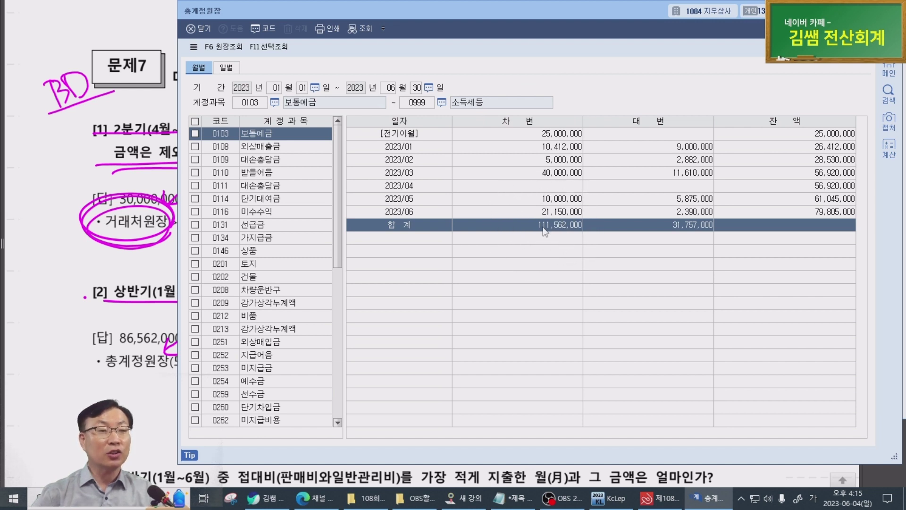
key("ctrl")
key("ctrl")
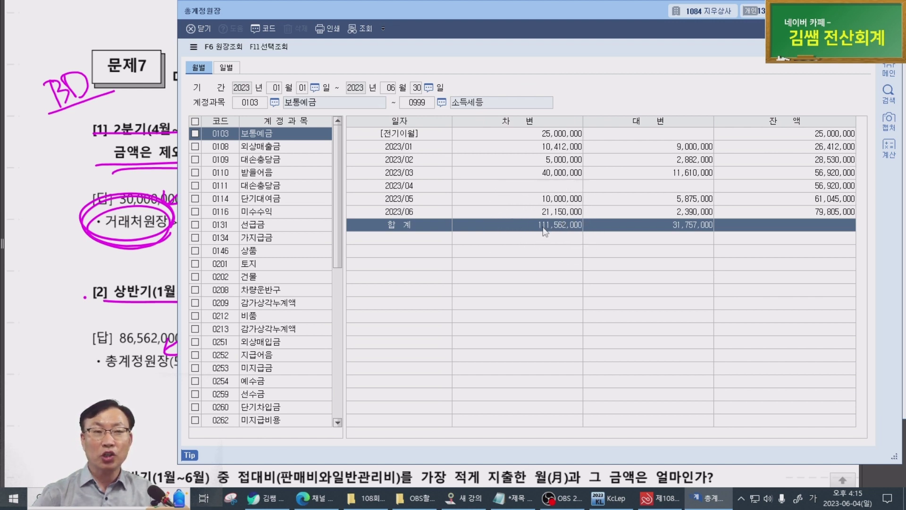
key("ctrl")
key("ctrl")
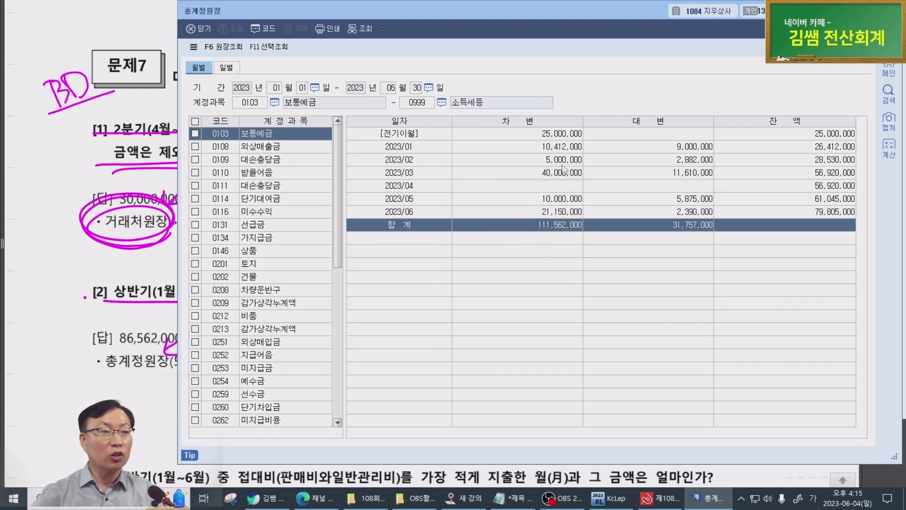
left_click(558, 136)
key("ctrl")
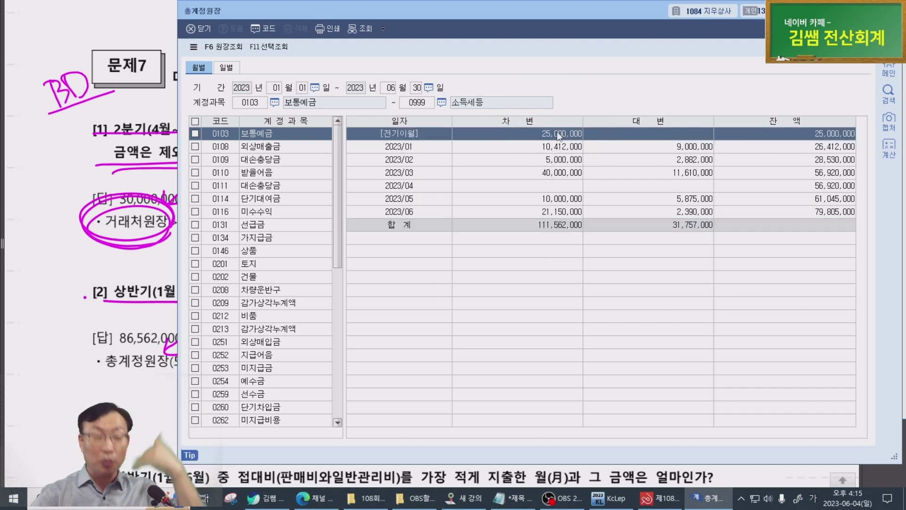
left_click(545, 152)
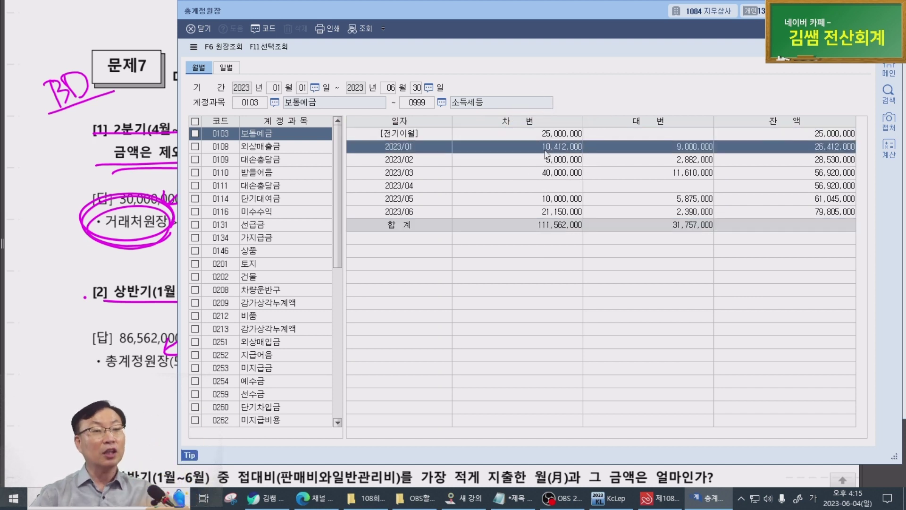
left_click(557, 214)
left_click(551, 152)
left_click(555, 212)
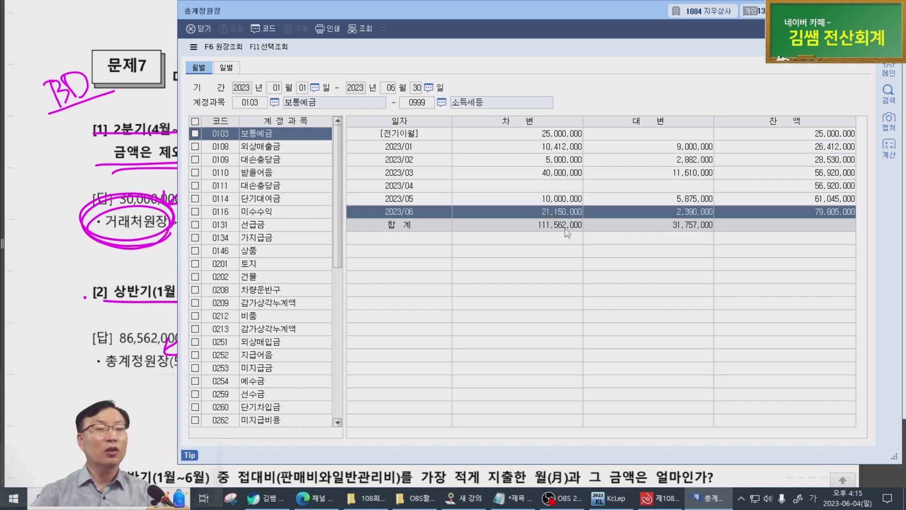
left_click(561, 228)
left_click(558, 137)
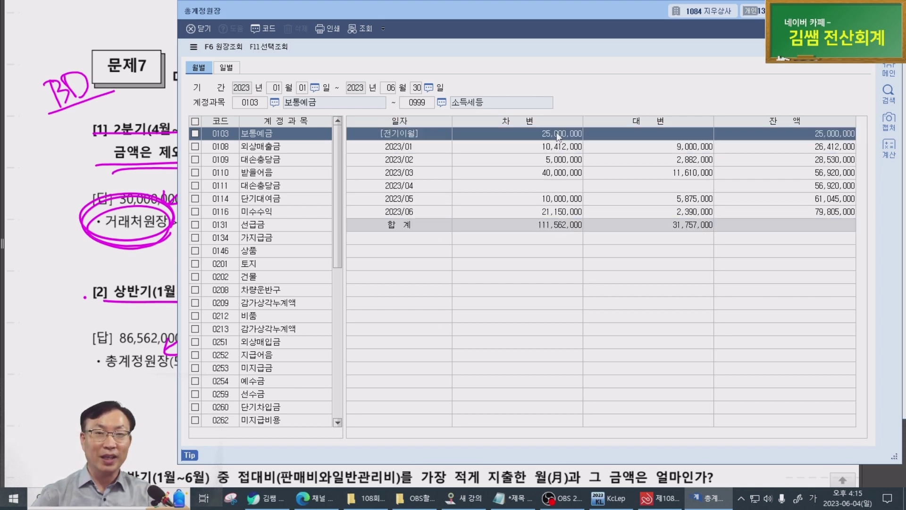
Return to the problem sheet, underline and box 전기이월 35,000,000원 in answer [2], and circle the answer 86,562,000원.
left_click(115, 233)
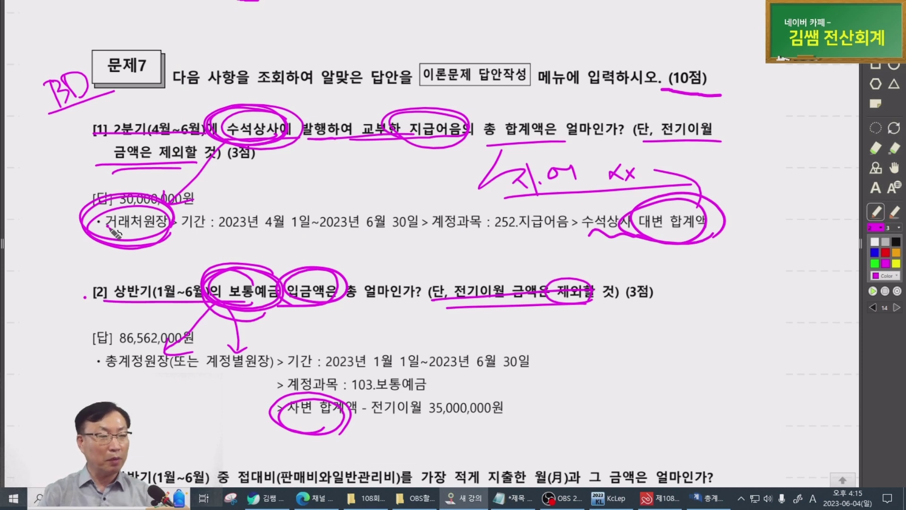
left_click_drag(379, 419, 490, 418)
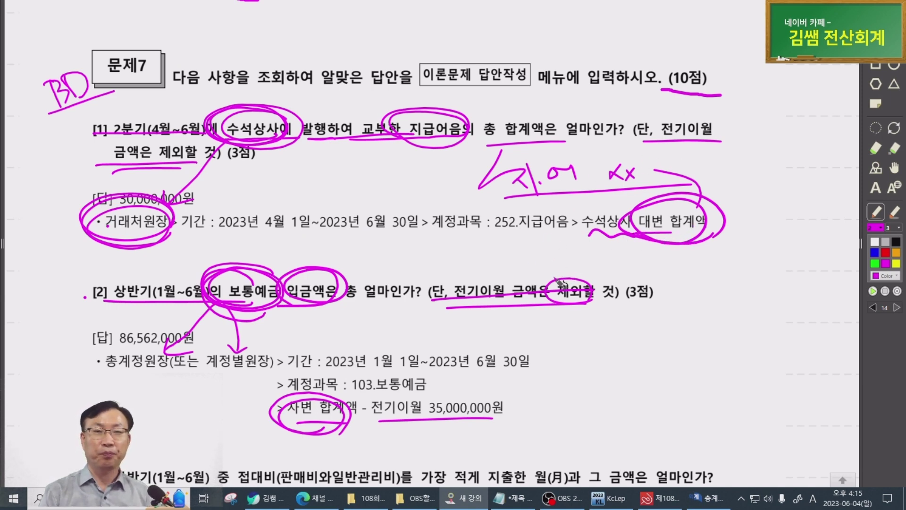
mouse_move(363, 420)
left_mouse_down()
mouse_move(464, 421)
mouse_move(508, 406)
mouse_move(363, 402)
mouse_move(415, 432)
mouse_move(493, 426)
left_mouse_up()
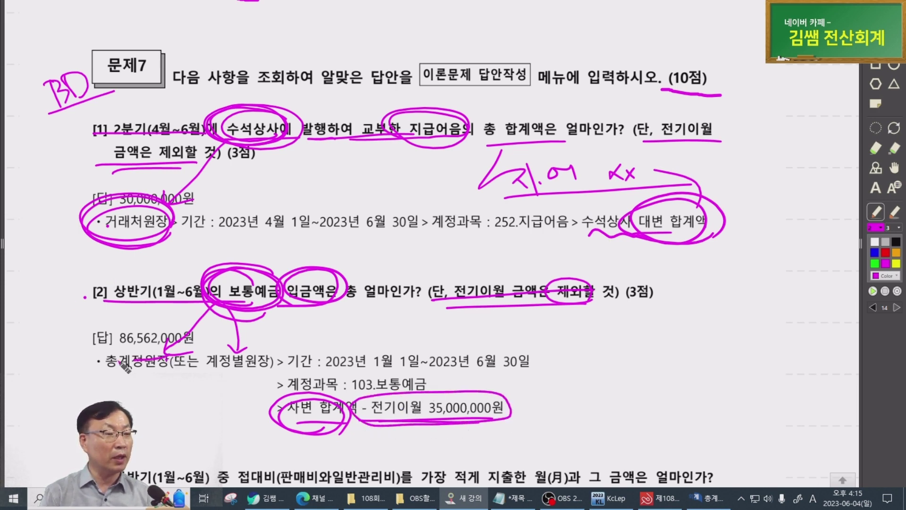
left_click_drag(124, 365, 149, 369)
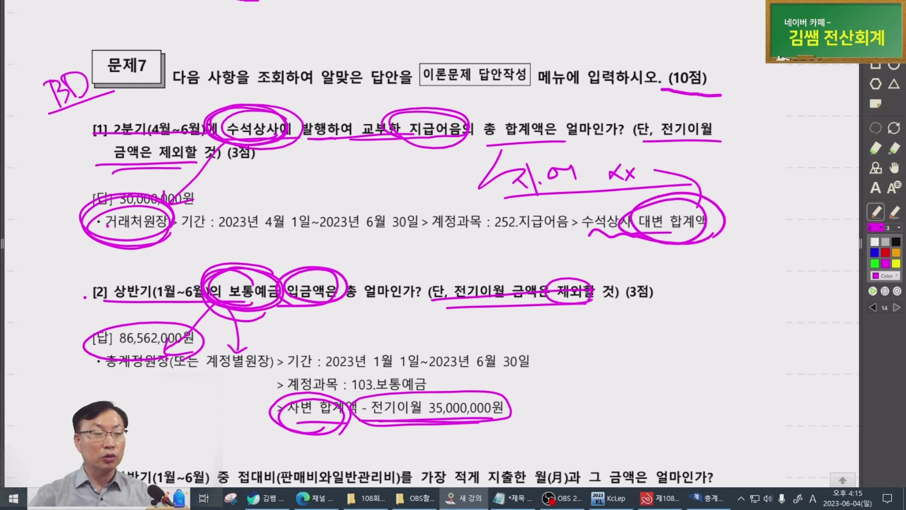
Switch back to 총계정원장 and check the 차변 합계 of 보통예금 against its 전기이월 amount.
left_click(706, 498)
left_click(561, 225)
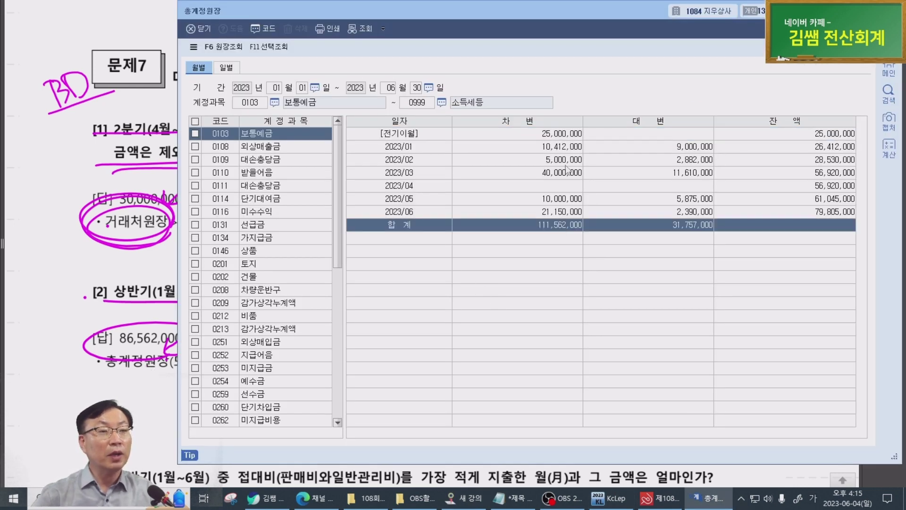
left_click(561, 137)
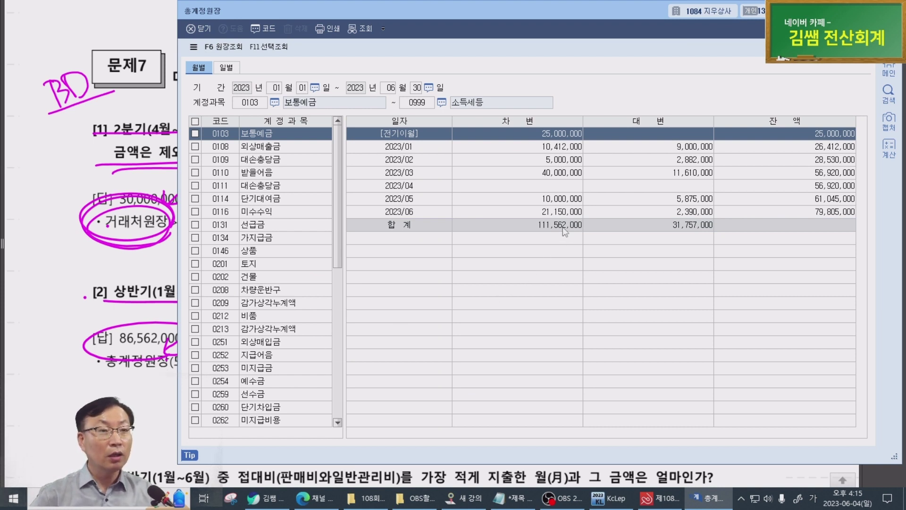
left_click_drag(562, 231, 539, 241)
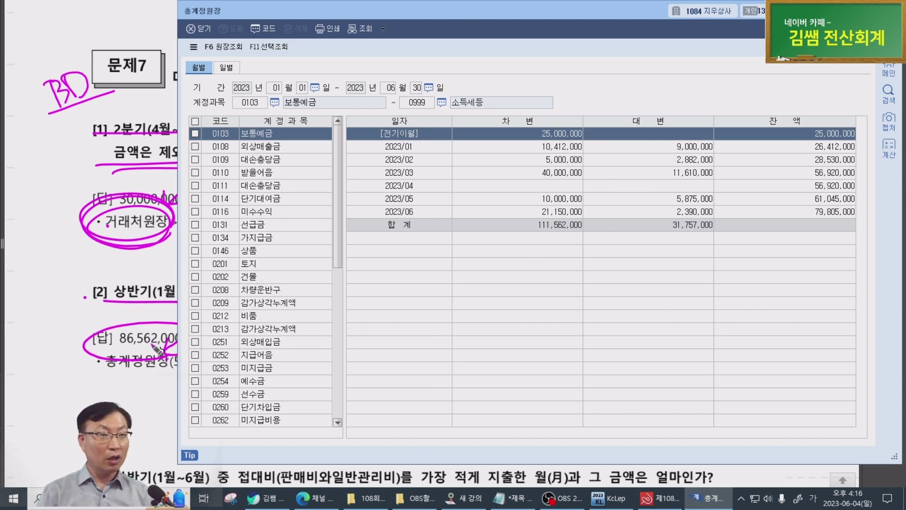
left_click(566, 225)
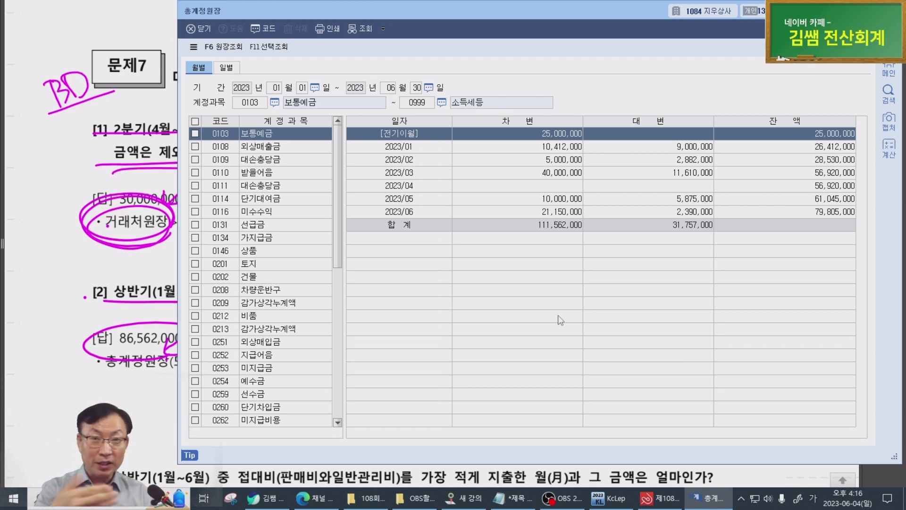
Close 총계정원장 and open 계정별원장 from KcLep's main screen.
key("Escape")
key("Escape")
key("Escape")
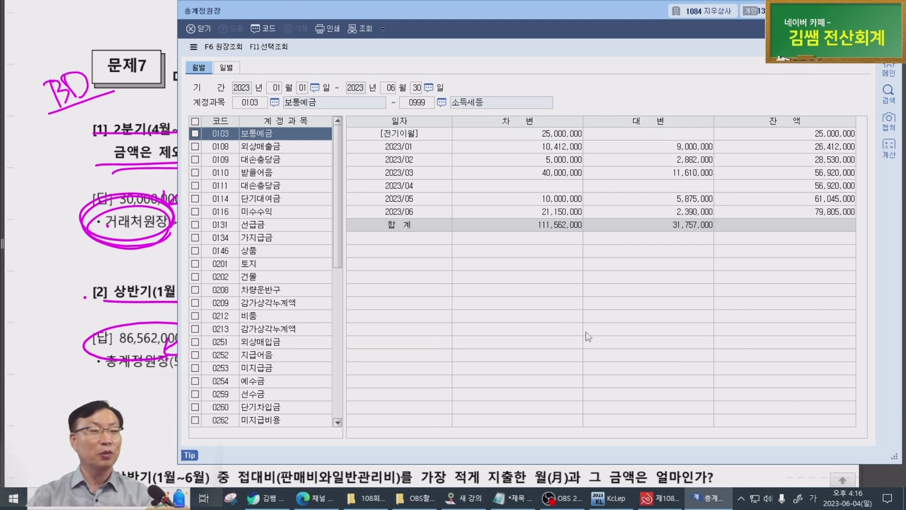
left_click(646, 498)
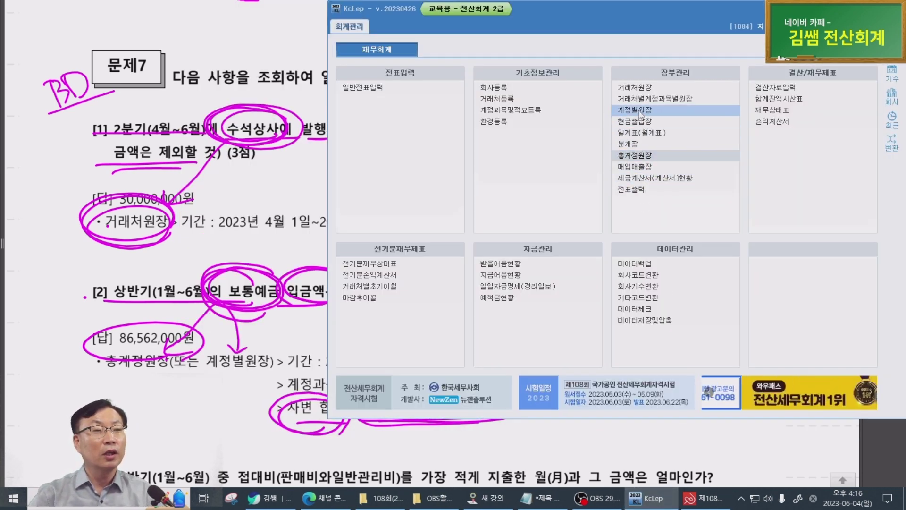
left_click(641, 112)
left_click(637, 109)
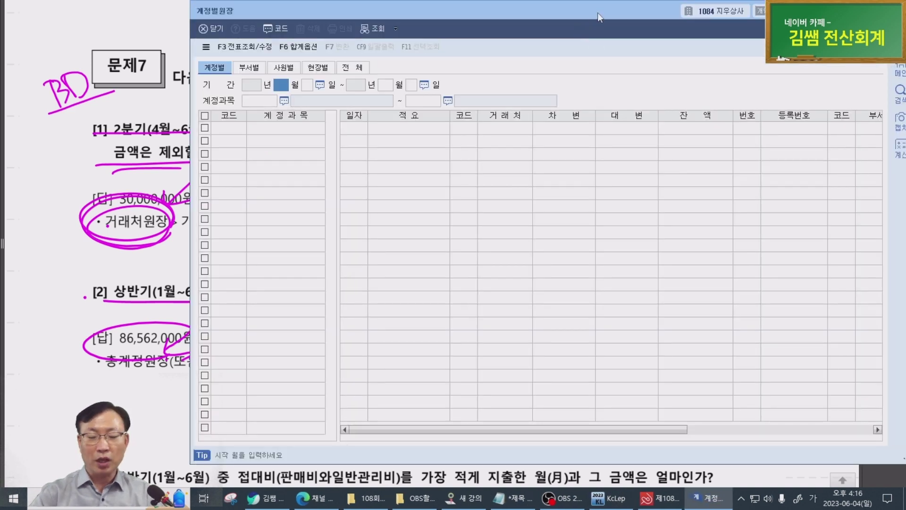
Look up the 계정별원장 for 2023-01-01 to 2023-06-30, with 0103 보통예금 as the starting account and 0999 as the end account.
type("1")
key("Return")
type("1")
key("Return")
type("6")
key("Return")
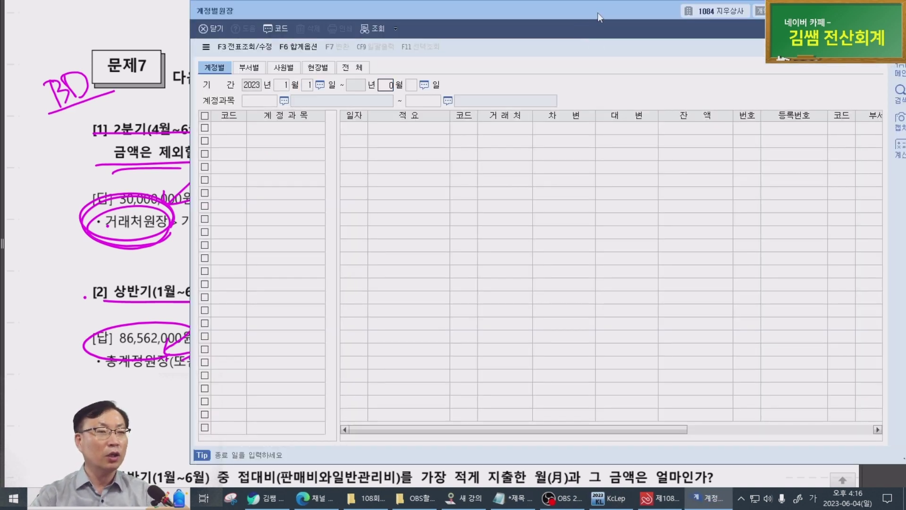
type("30")
key("Return")
key("Return")
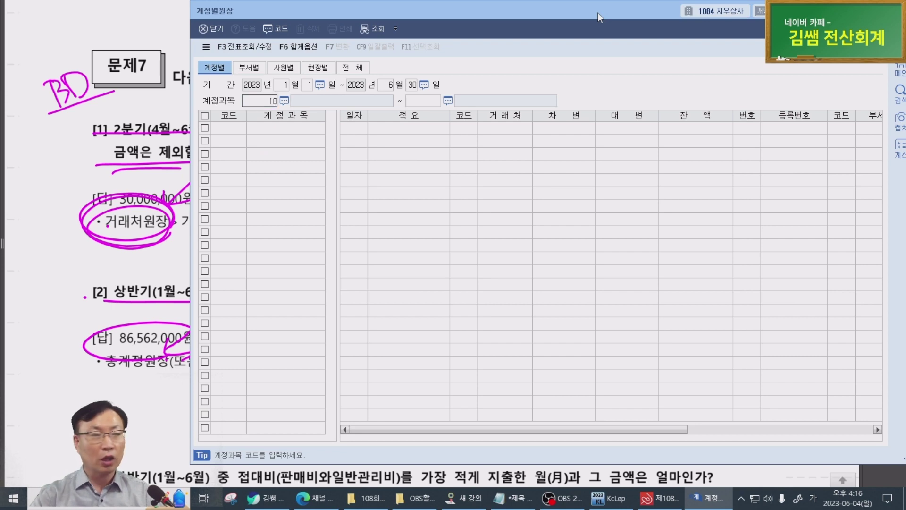
key("Return")
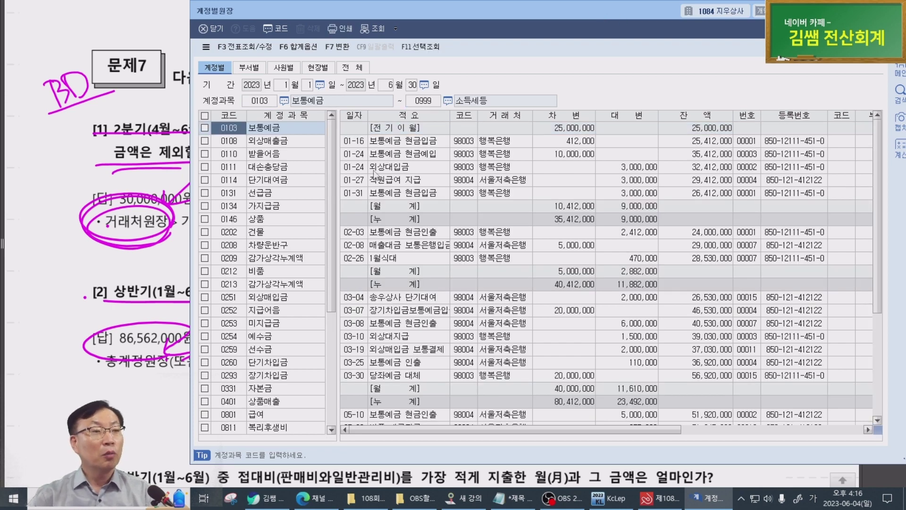
Examine the 차변 column of 보통예금, comparing the final 누계 with the 전기이월 amount and the 월계 rows of each month.
scroll(630, 382, "down", 4)
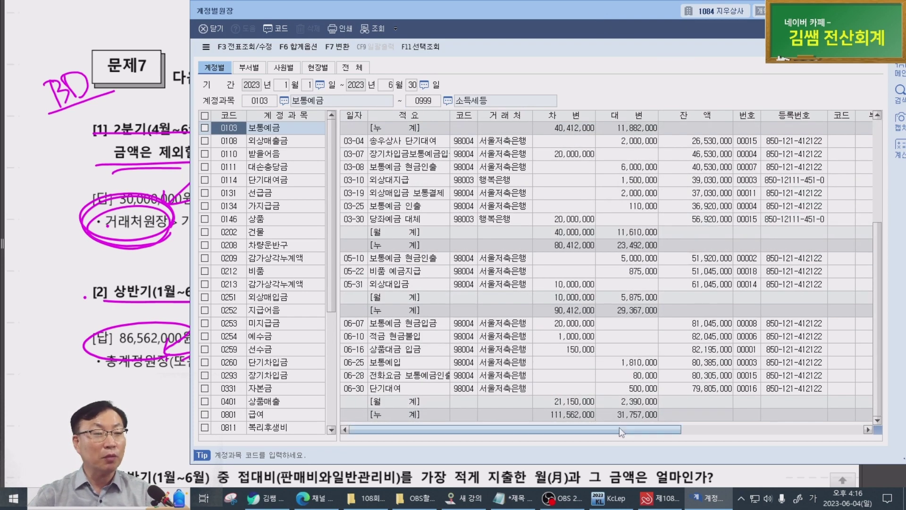
left_click(577, 417)
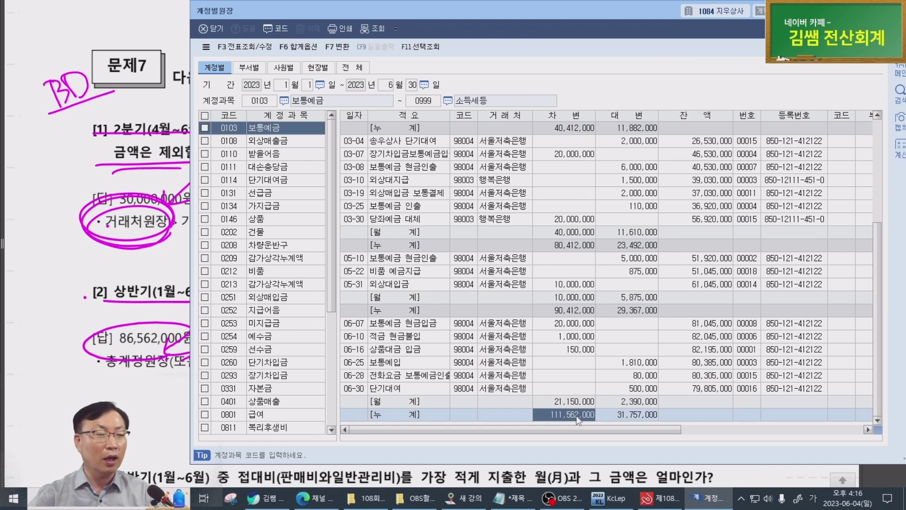
scroll(579, 417, "up", 4)
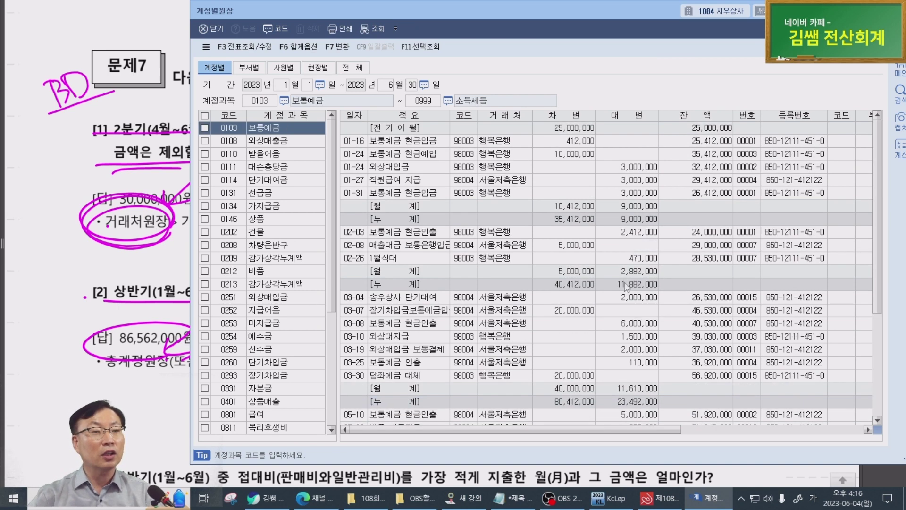
left_click(577, 129)
scroll(578, 132, "down", 4)
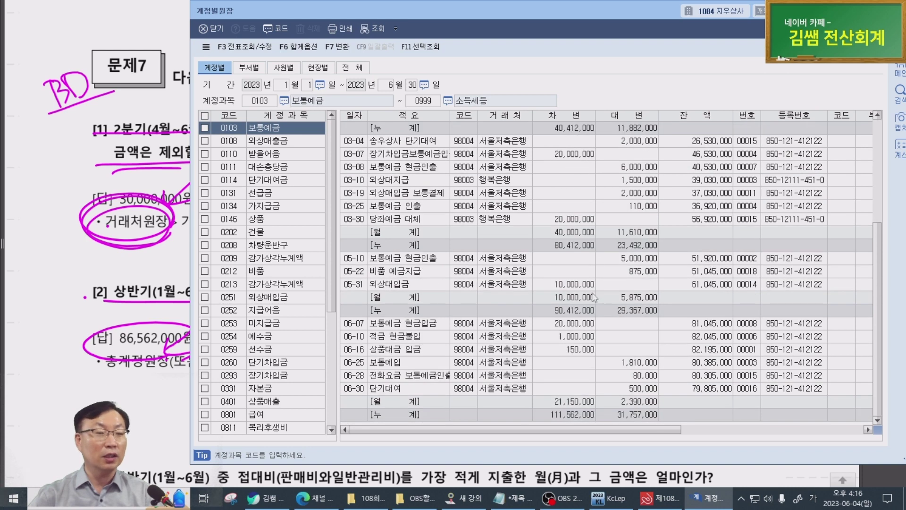
left_click(578, 404)
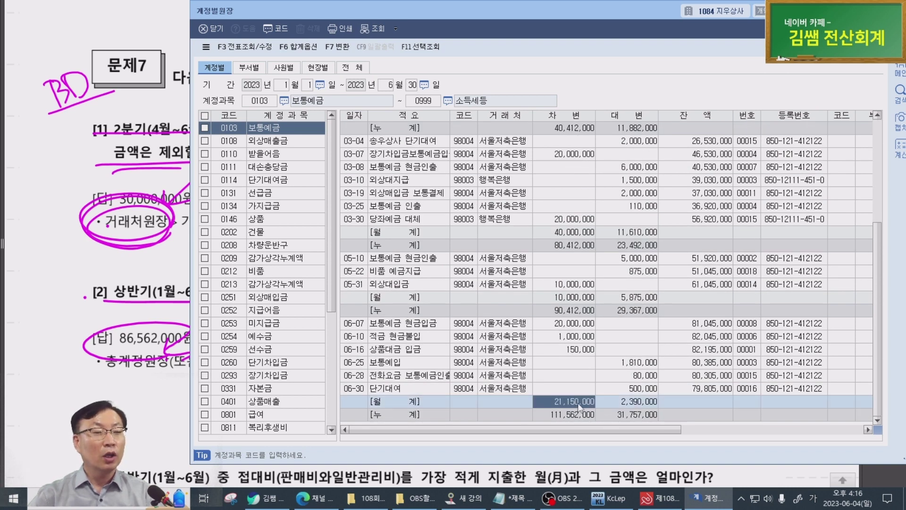
left_click(576, 300)
scroll(587, 240, "up", 1)
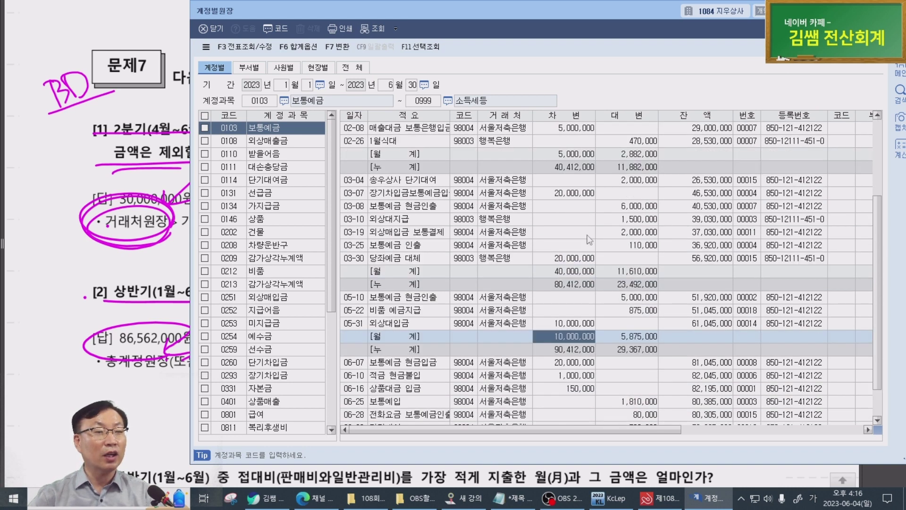
left_click(575, 249)
scroll(575, 250, "up", 3)
Close 계정별원장, open the 월계표 view of 일계표(월계표), and look up months 01 to 06 of 2023.
key("Escape")
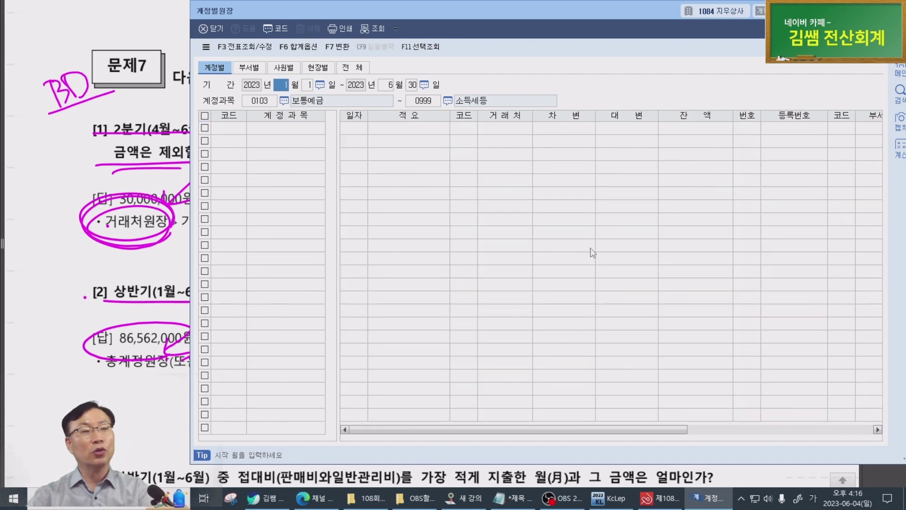
key("Escape")
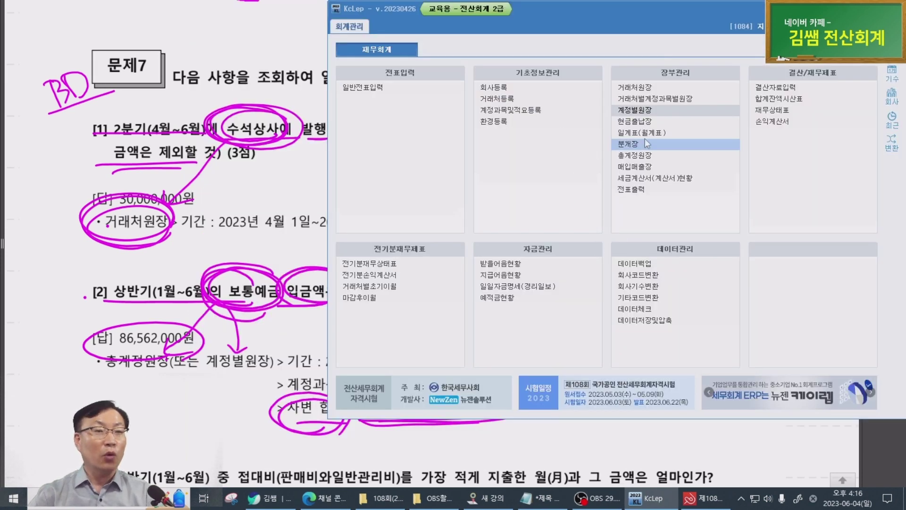
left_click(648, 133)
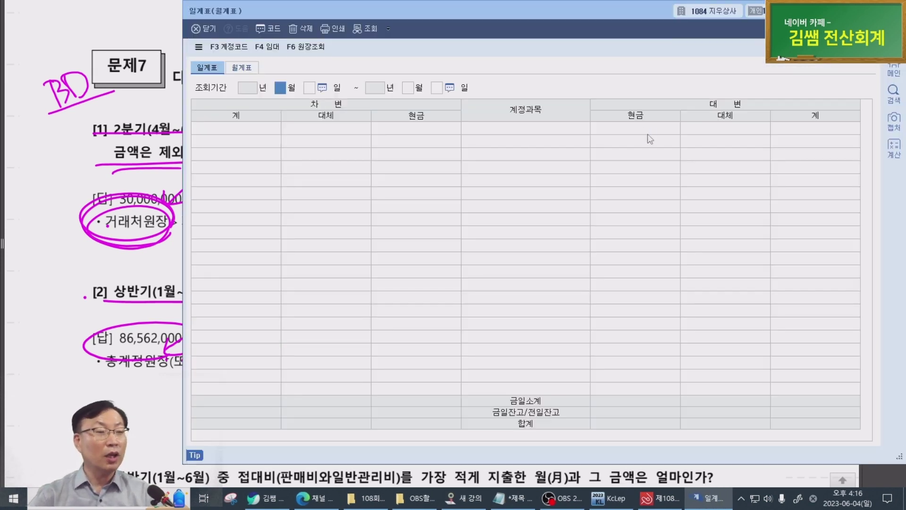
left_click(241, 67)
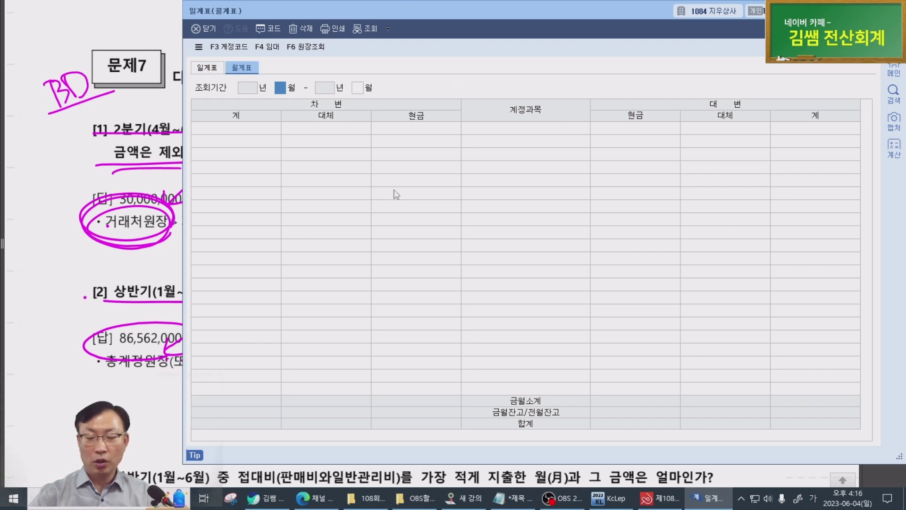
type("0106")
key("Return")
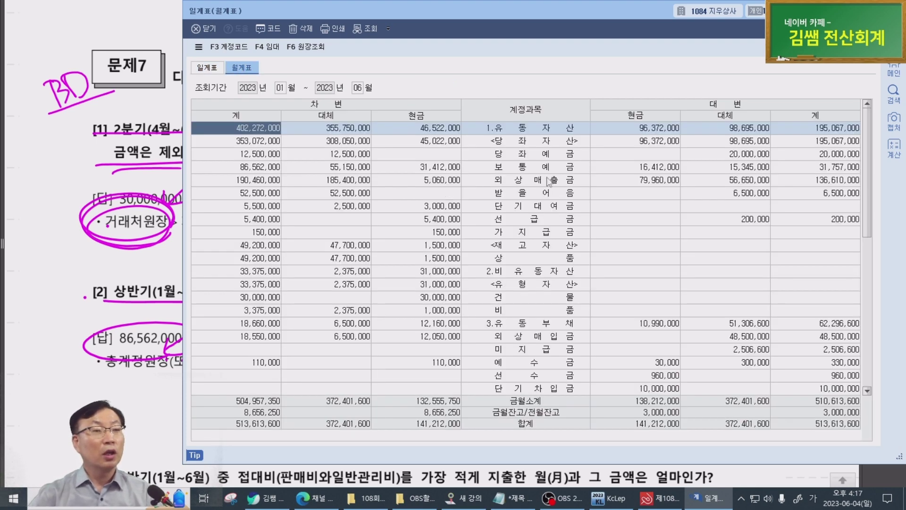
Check the 차변 계 amount of 보통예금 in the 월계표.
left_click(519, 168)
left_click(262, 168)
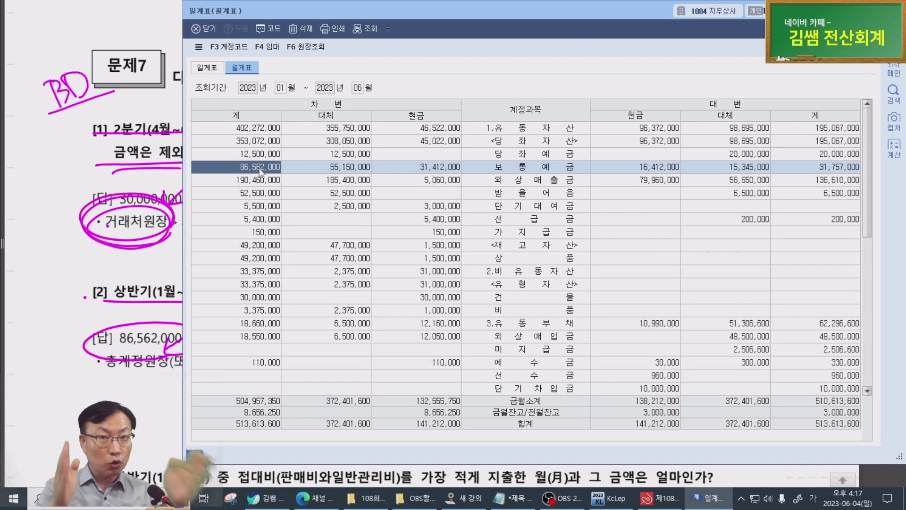
scroll(242, 177, "down", 1)
scroll(274, 157, "up", 1)
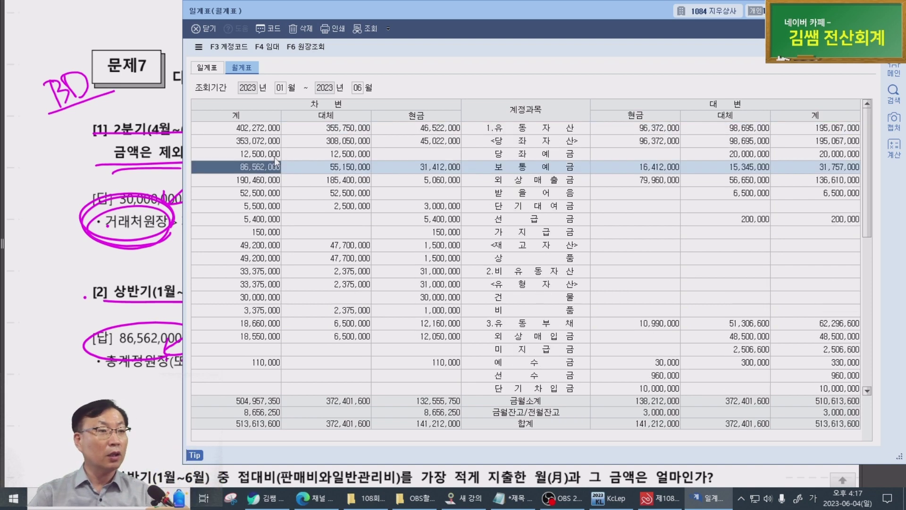
left_click(268, 162)
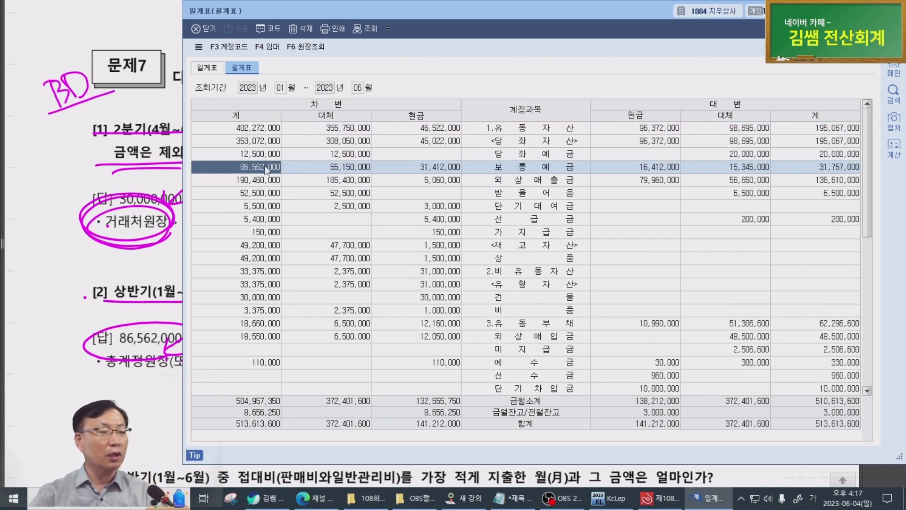
Return to the problem sheet, handwrite and underline '월계표' below answer [2], and circle 1월~6월 in question [2].
left_click(118, 364)
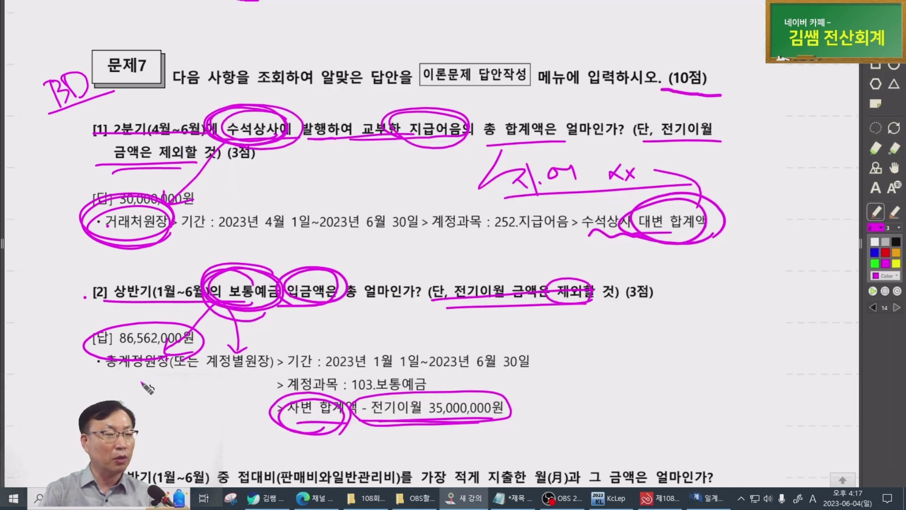
mouse_move(125, 387)
left_mouse_down()
mouse_move(199, 392)
mouse_move(202, 410)
mouse_move(222, 406)
mouse_move(219, 391)
mouse_move(109, 390)
left_mouse_up()
mouse_move(188, 303)
left_mouse_down()
mouse_move(207, 297)
mouse_move(155, 271)
mouse_move(202, 266)
left_mouse_up()
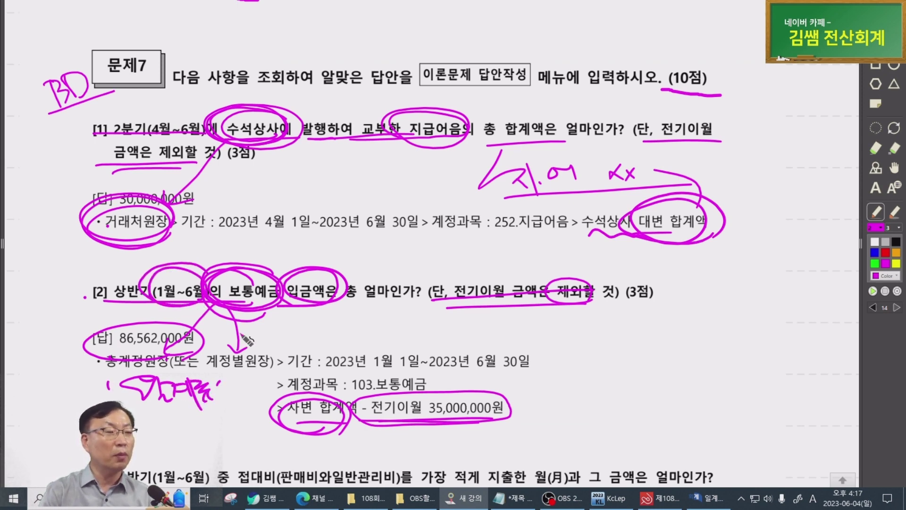
left_click_drag(135, 415, 220, 404)
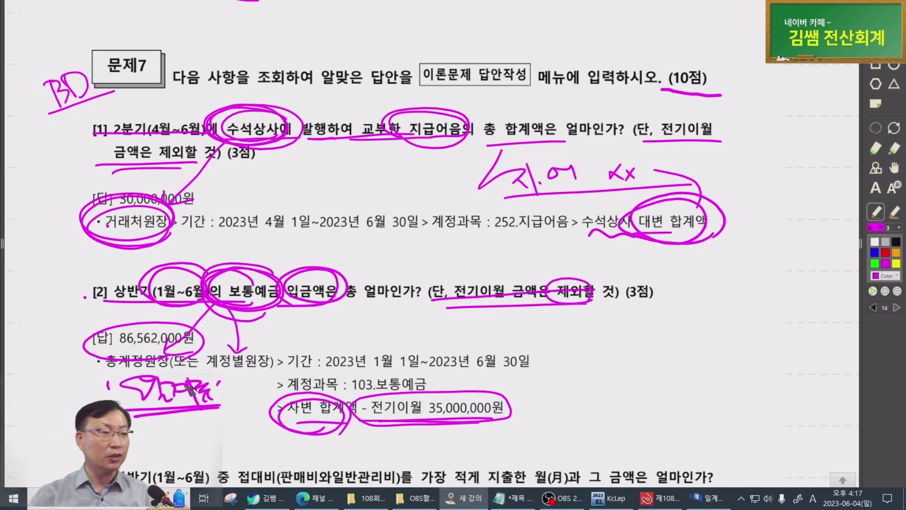
Mark question [3] by circling 1월~6월, 접대비 and 가장 적게, underlining its key phrases, and circling 총계정원장 in its answer.
scroll(248, 420, "down", 5)
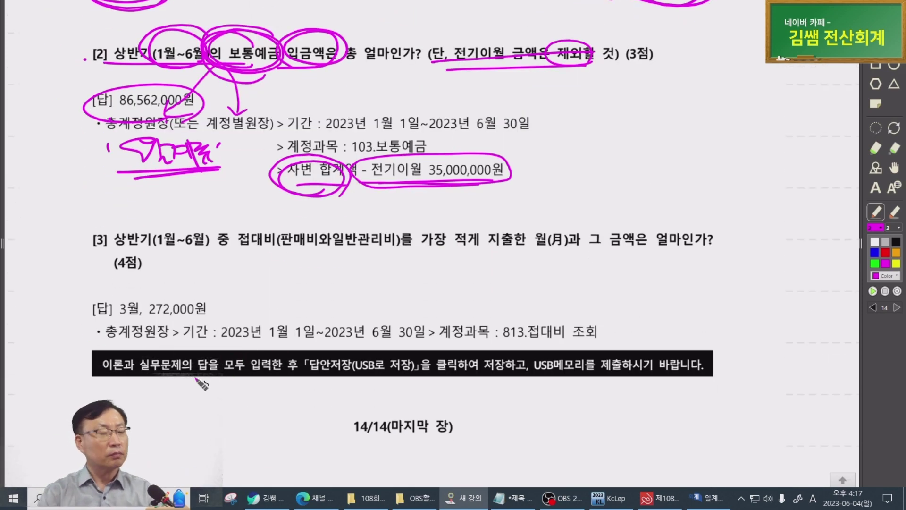
left_click_drag(209, 255, 216, 236)
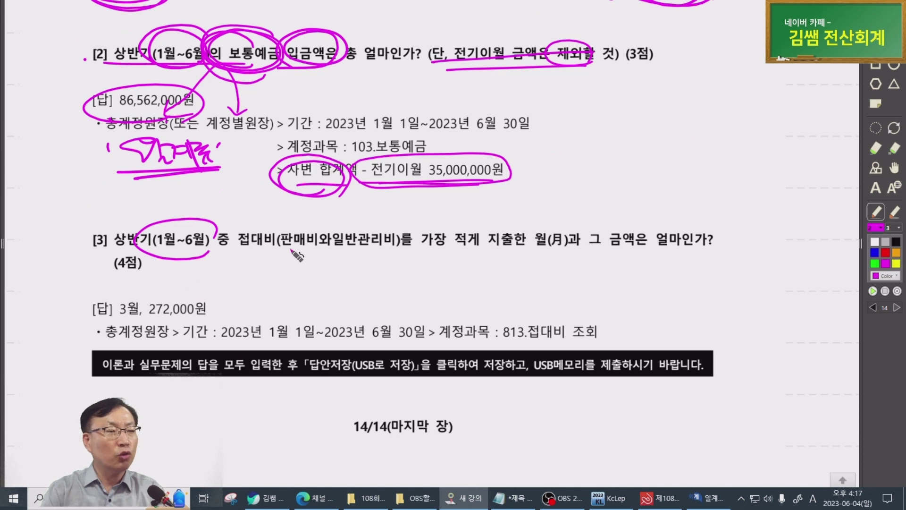
mouse_move(293, 253)
left_mouse_down()
mouse_move(264, 216)
mouse_move(285, 259)
mouse_move(356, 247)
left_mouse_up()
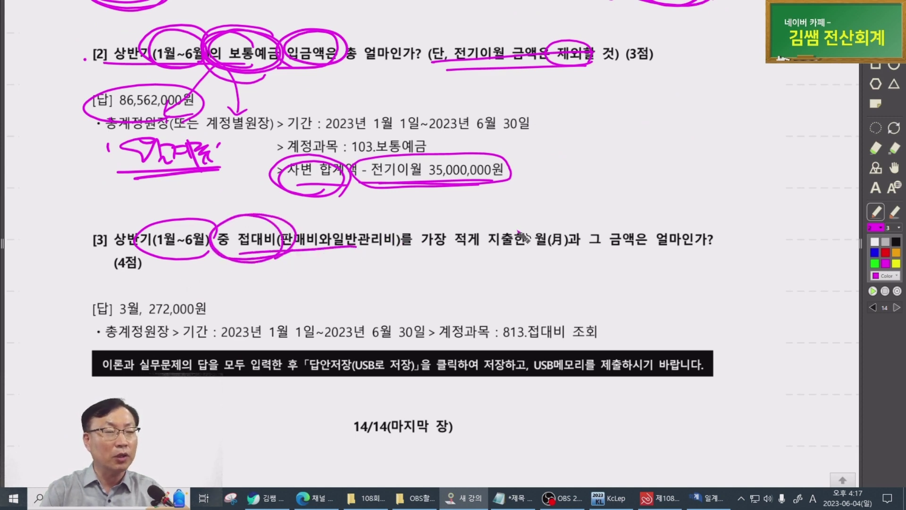
mouse_move(416, 259)
left_mouse_down()
mouse_move(514, 247)
mouse_move(639, 250)
left_mouse_up()
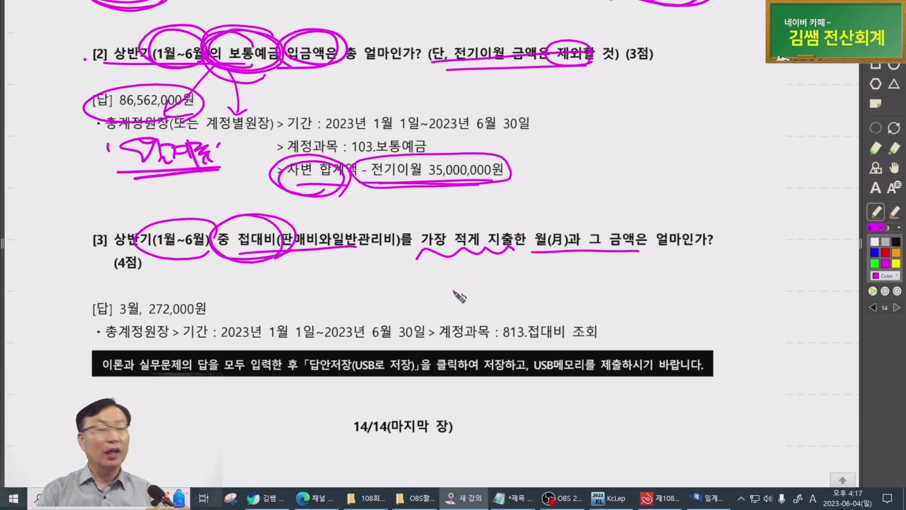
mouse_move(474, 259)
left_mouse_down()
mouse_move(471, 226)
mouse_move(484, 254)
left_mouse_up()
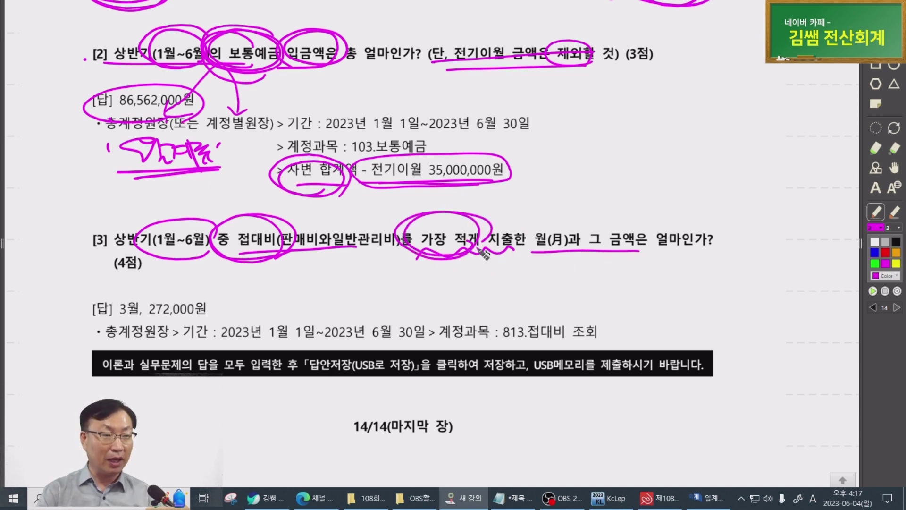
left_click_drag(423, 251, 484, 231)
mouse_move(178, 343)
left_mouse_down()
mouse_move(194, 335)
mouse_move(137, 304)
mouse_move(191, 331)
left_mouse_up()
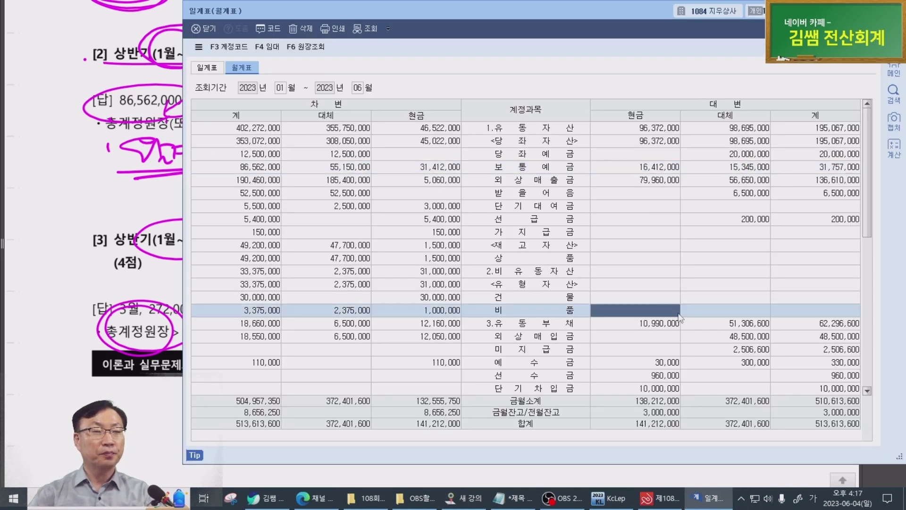
Switch back to KcLep, open 총계정원장 from the main screen, and enter the period 2023-01-01 to 2023-06-30 with starting account 0813.
left_click(748, 415)
left_click(609, 498)
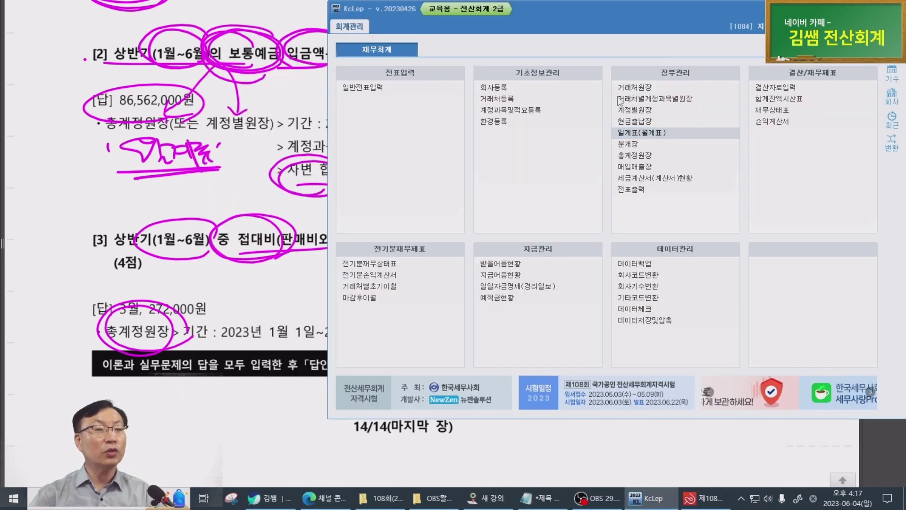
left_click(646, 157)
type("0")
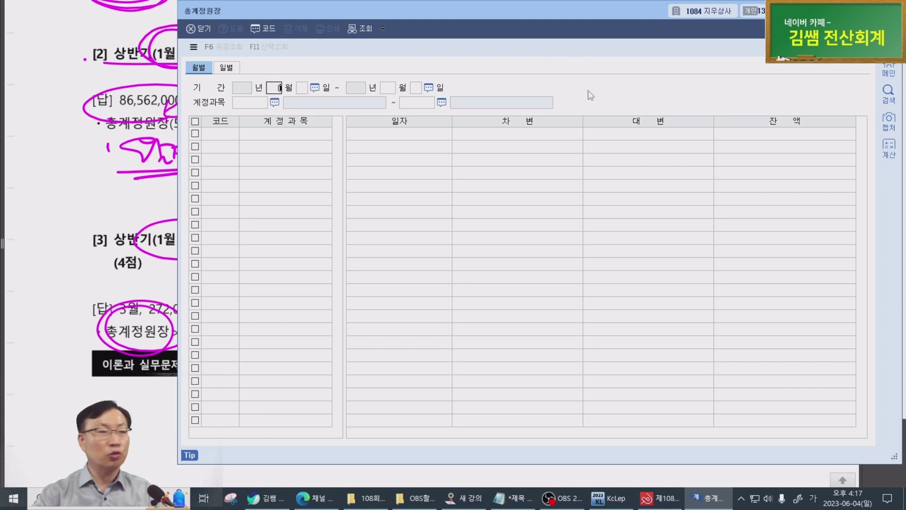
type("1")
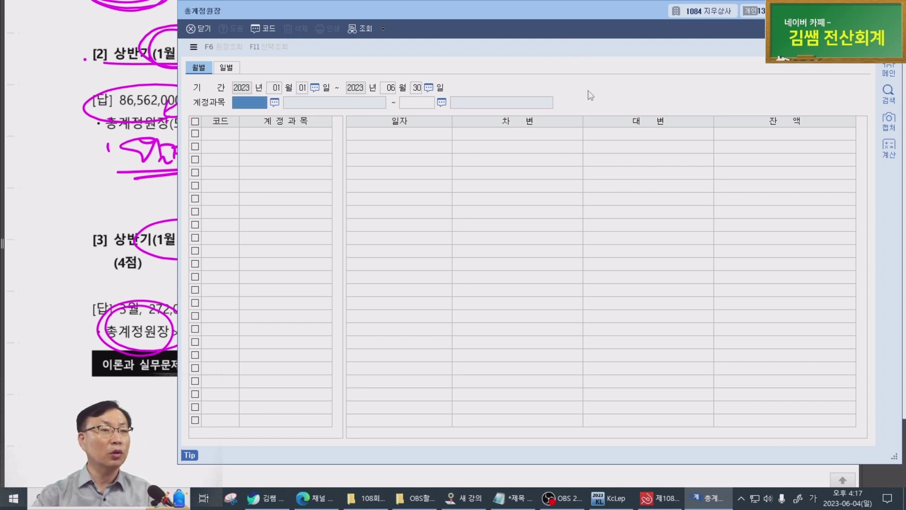
type("0106300813")
Search the account codes for 접대, choose 0813 접대비 (판매관리비) as the starting account, and run the look-up through 0999.
key("shift+Tab")
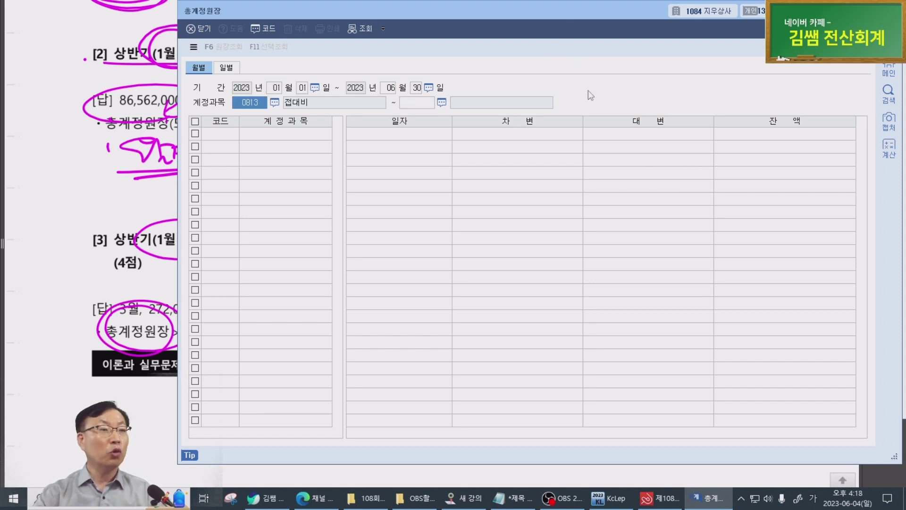
key("F2")
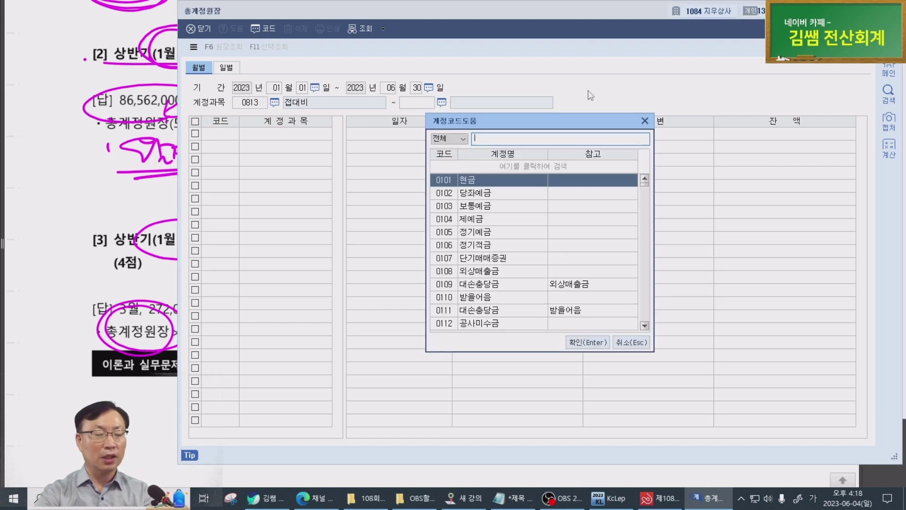
type("접대")
key("Down")
key("Down")
key("Down")
key("Down")
key("Down")
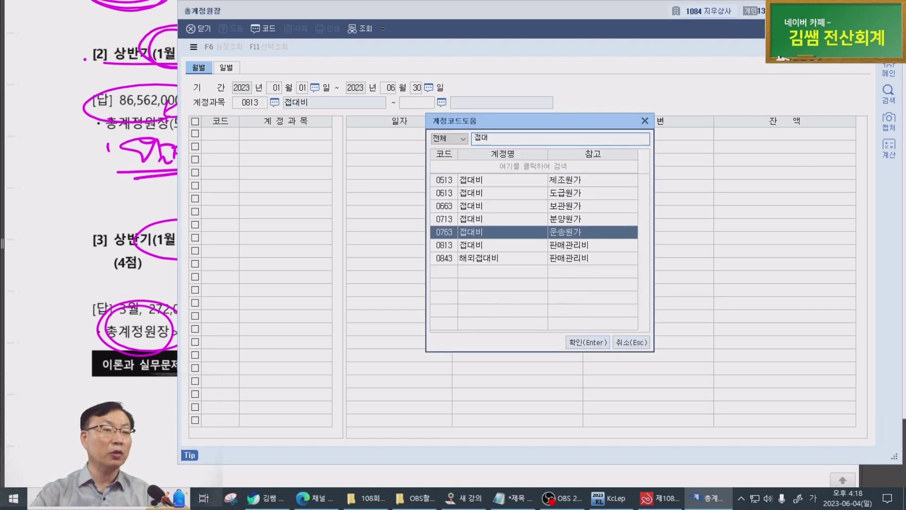
key("Return")
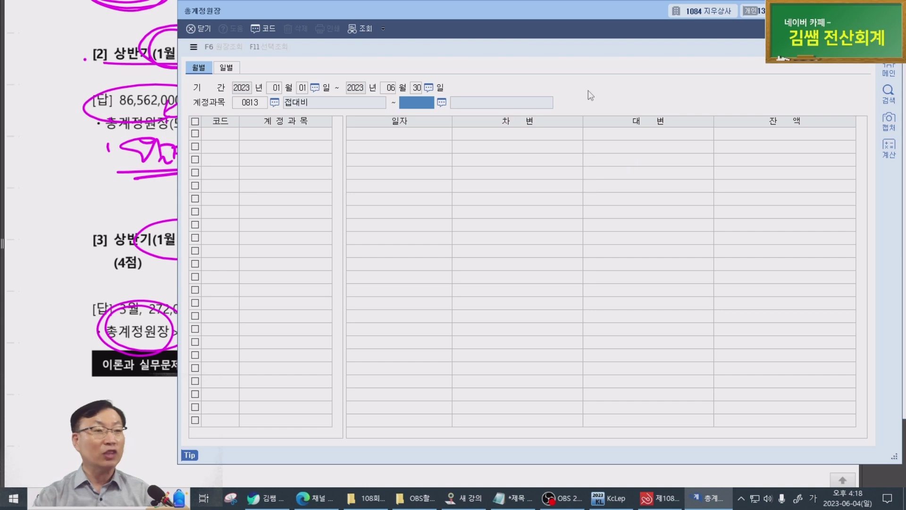
key("Return")
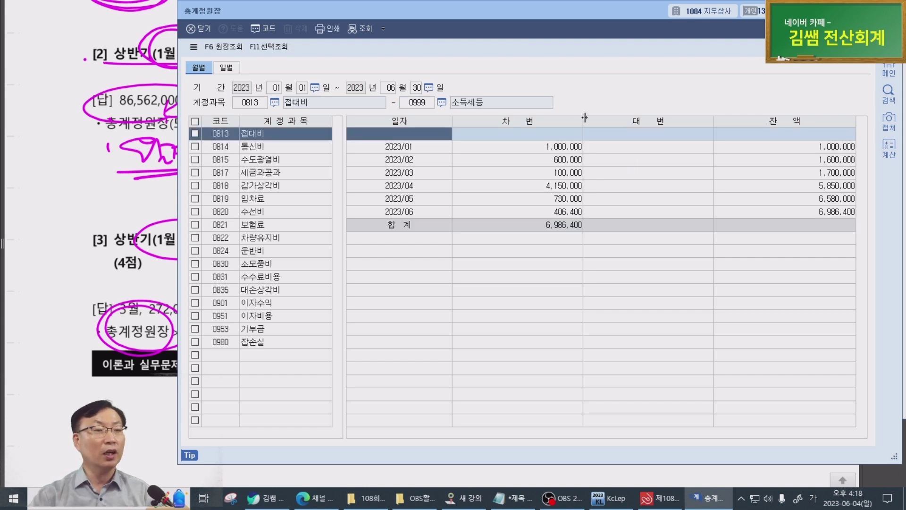
Compare the monthly 차변 amounts of 접대비 from 2023/01 through 2023/06 to identify the month with the least spending.
left_click(575, 150)
left_click(560, 212)
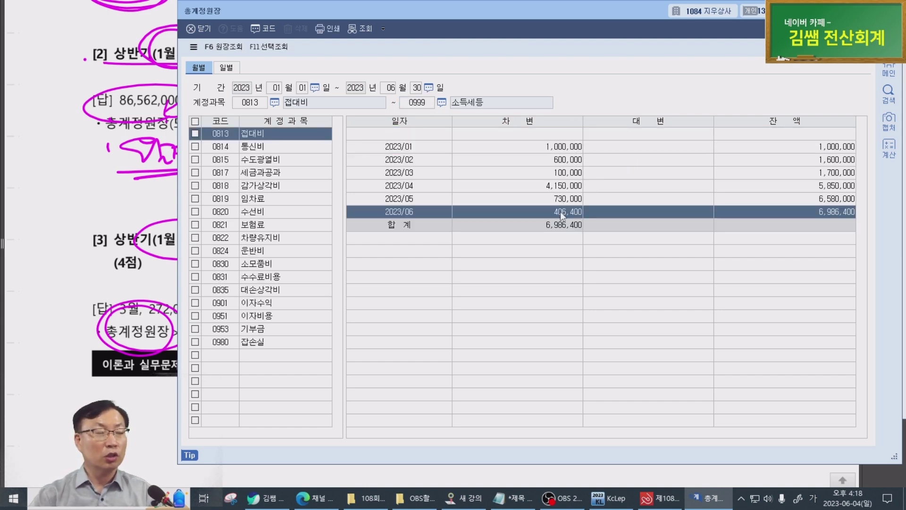
left_click(566, 190)
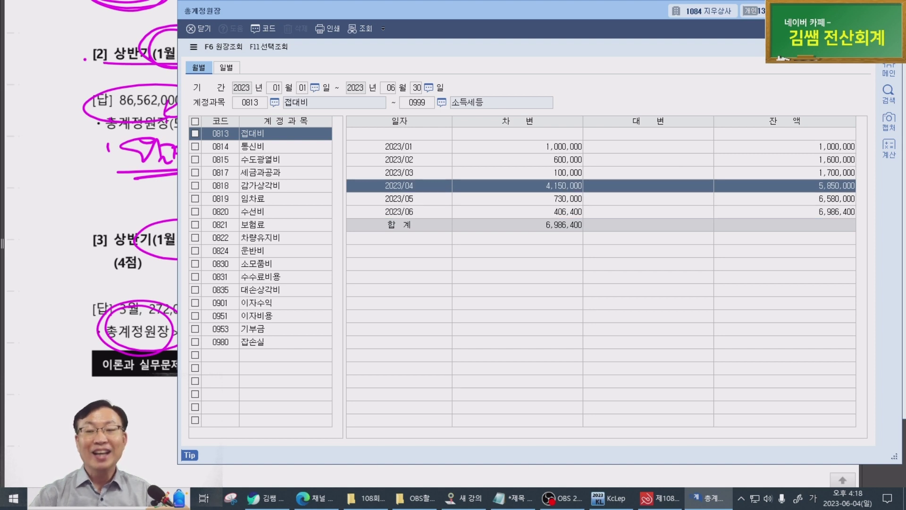
left_click(575, 173)
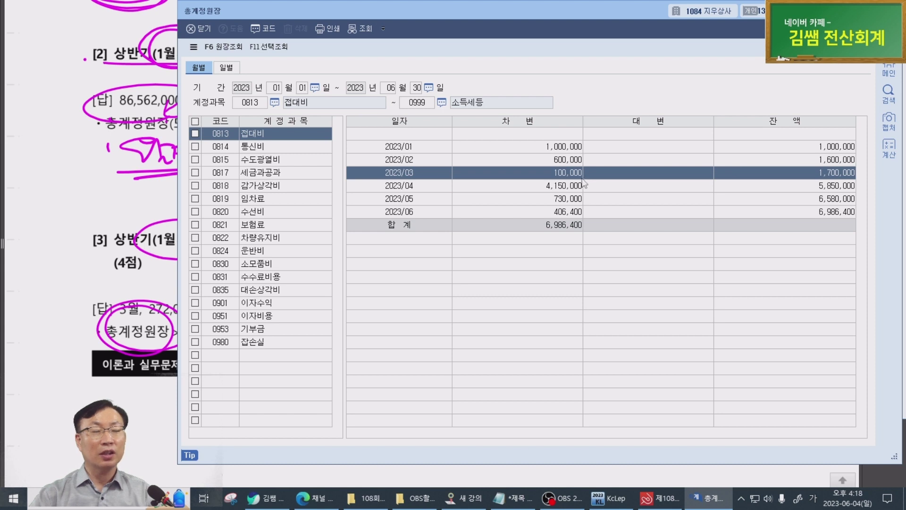
key("ctrl")
left_click(558, 212)
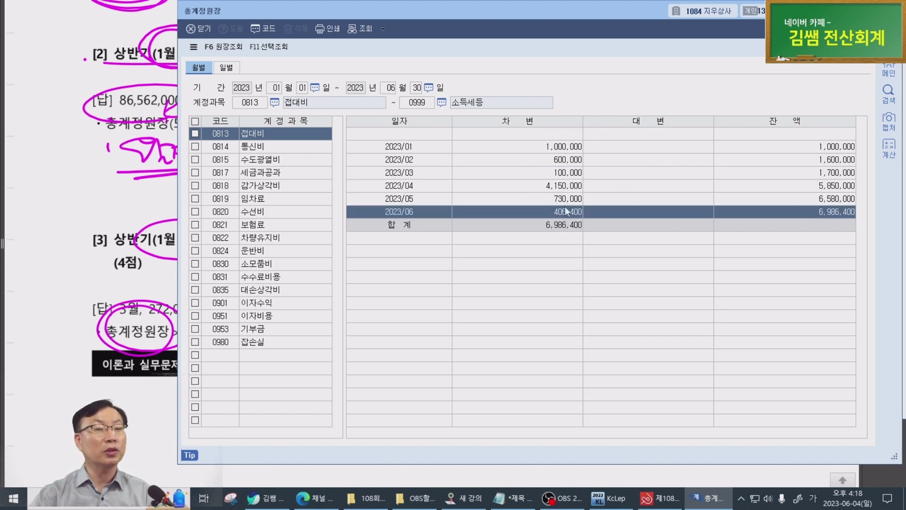
left_click(566, 186)
left_click(561, 211)
left_click(568, 171)
left_click(566, 185)
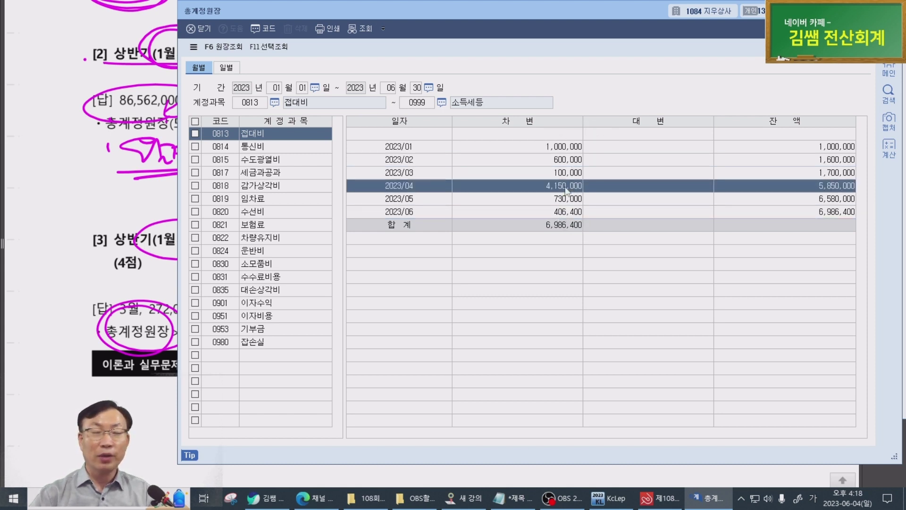
left_click(567, 211)
left_click(566, 175)
left_click(569, 161)
left_click(567, 191)
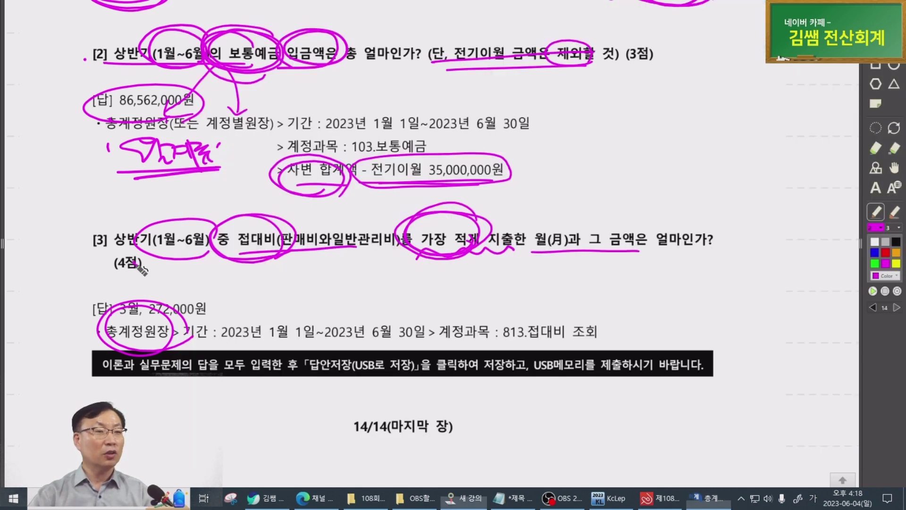
Switch back to the annotated problem sheet and review the marked answers from 문제7 back up to the start of 문제6.
key("alt+Tab")
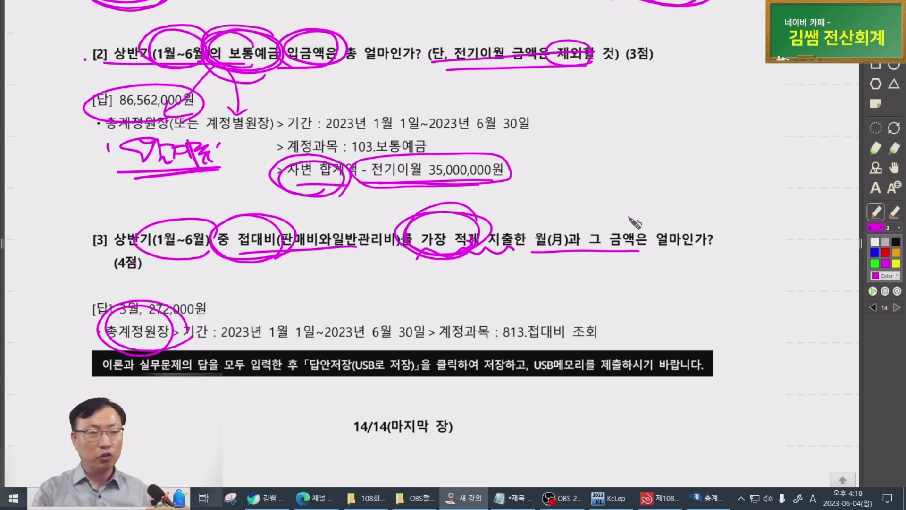
scroll(434, 268, "up", 5)
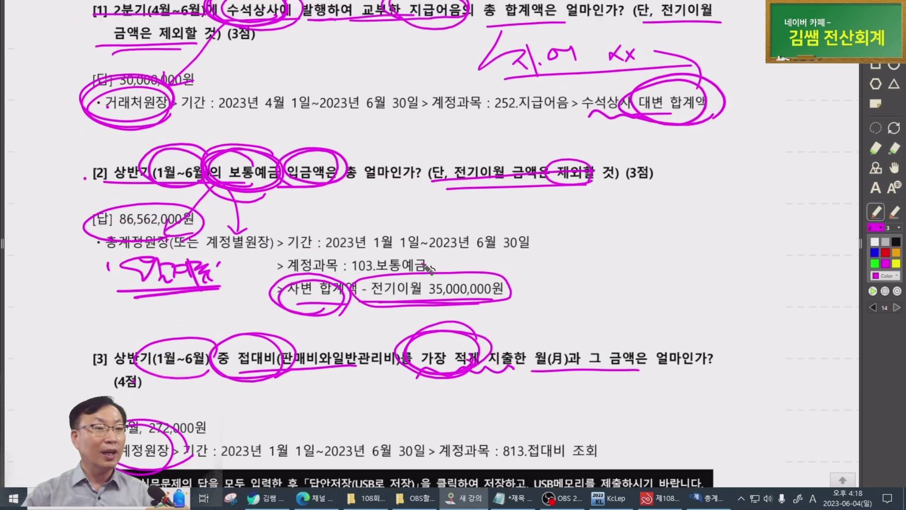
scroll(435, 268, "down", 1)
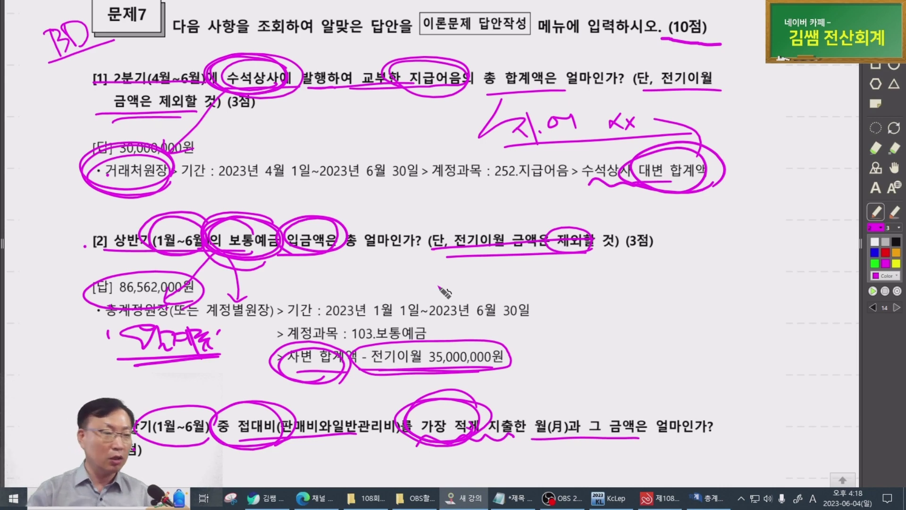
scroll(438, 289, "up", 9)
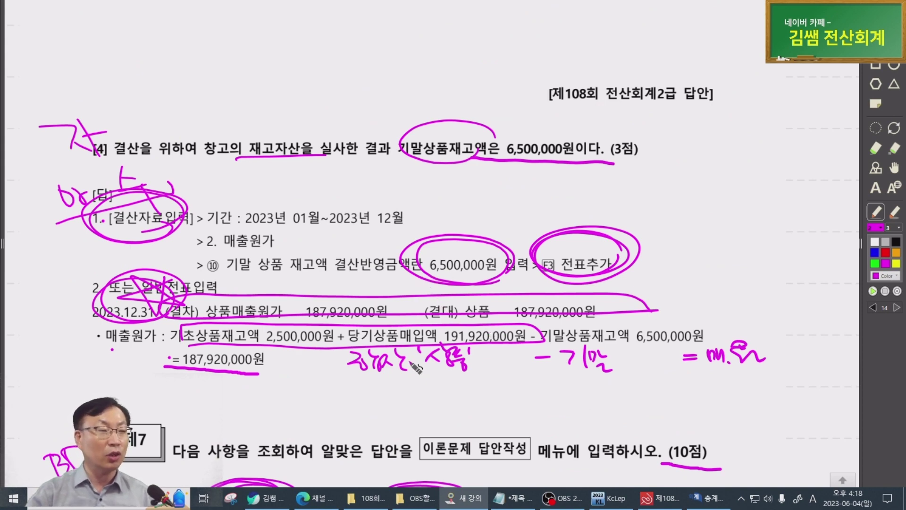
scroll(429, 303, "up", 15)
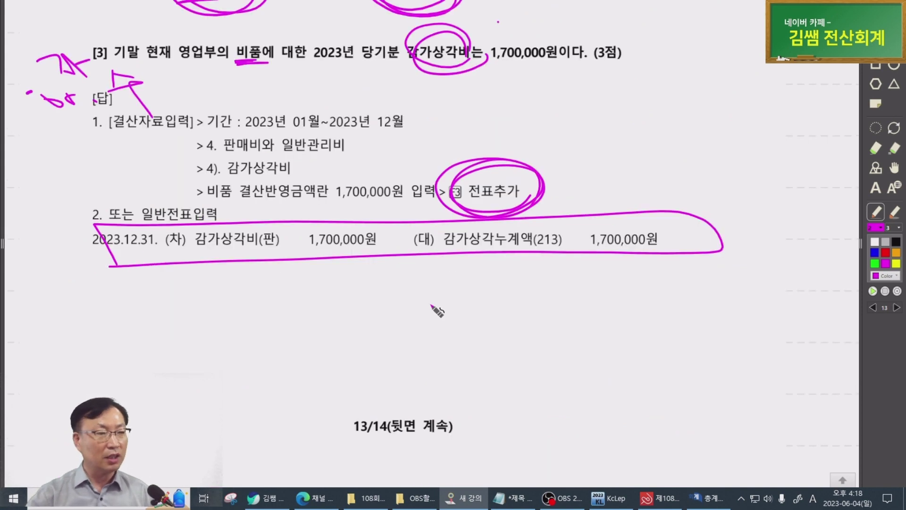
scroll(436, 312, "up", 5)
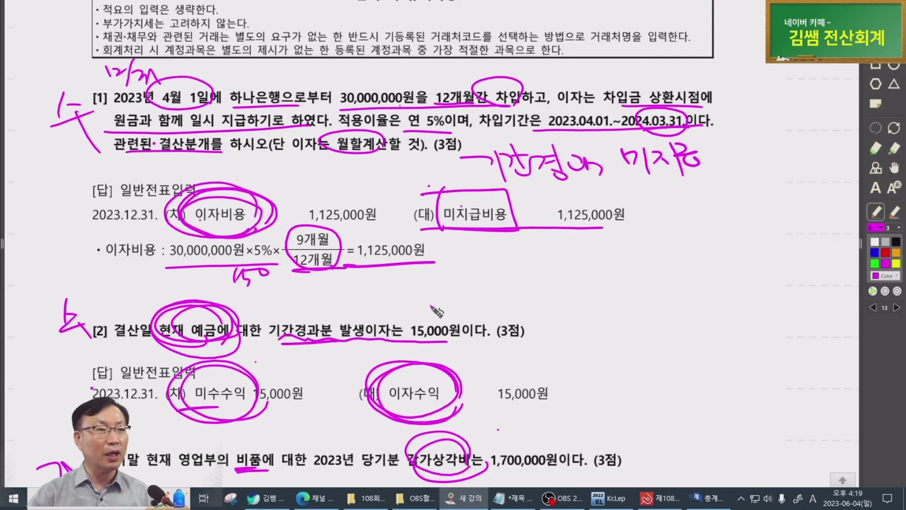
scroll(436, 312, "up", 2)
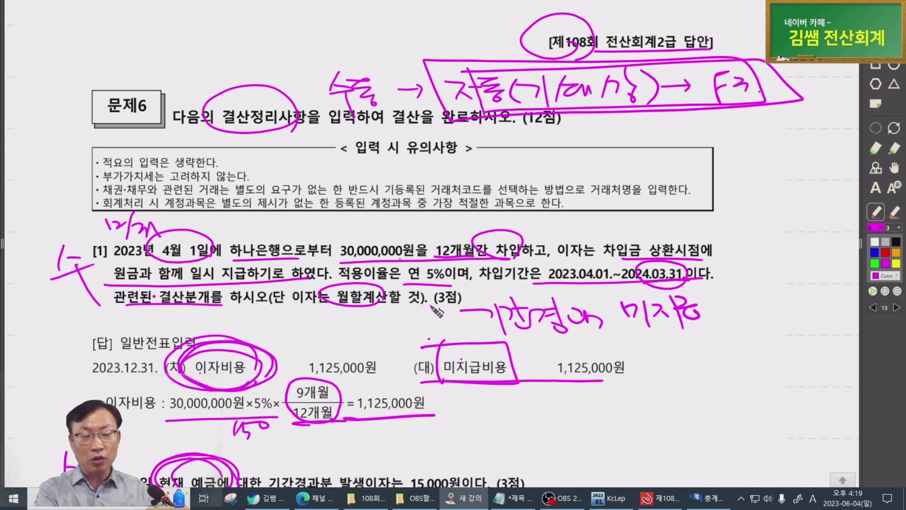
left_click(663, 500)
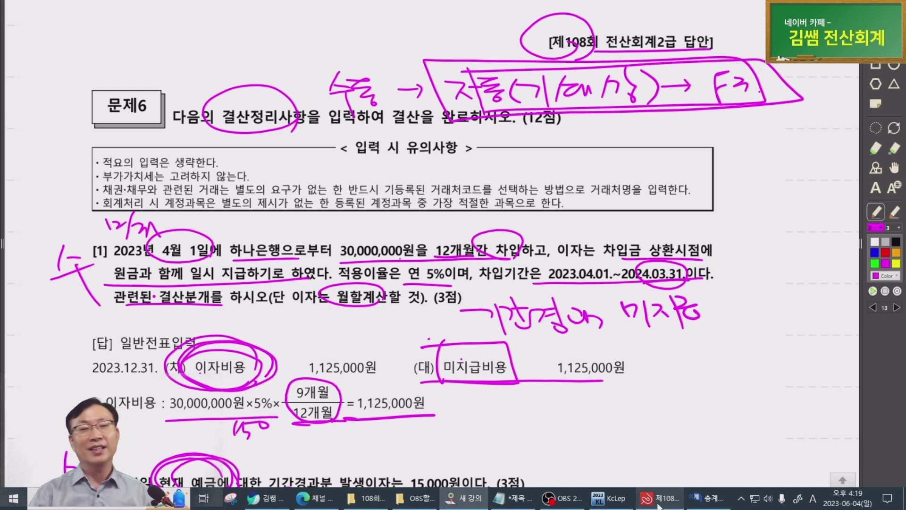